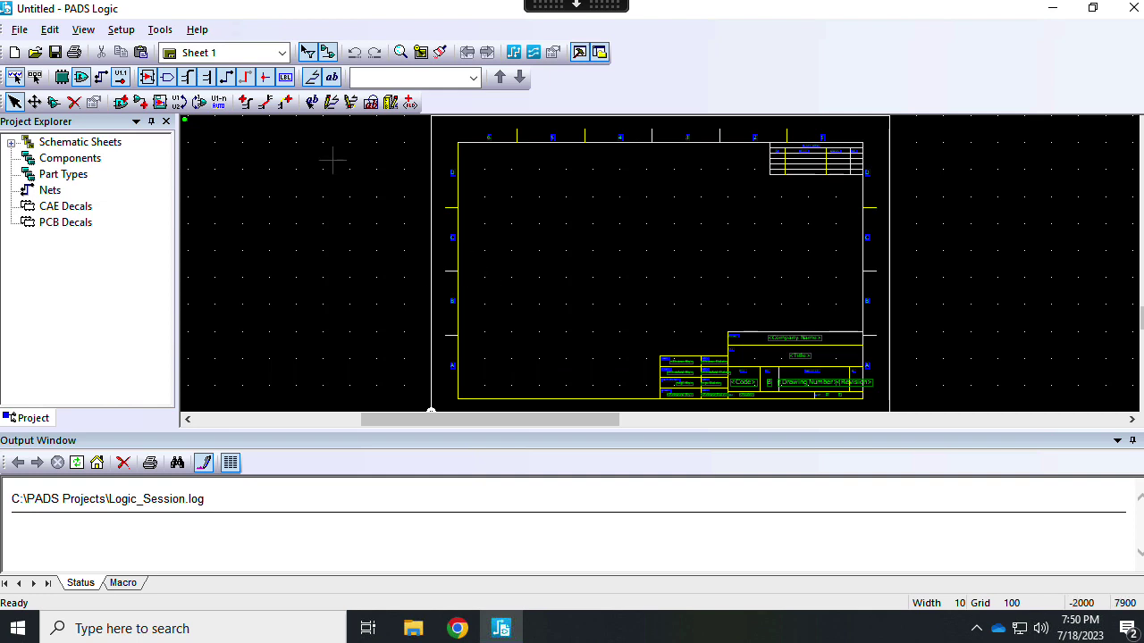
- Zoom in and out on the empty schematic sheet with the Zoom tool
click(400, 54)
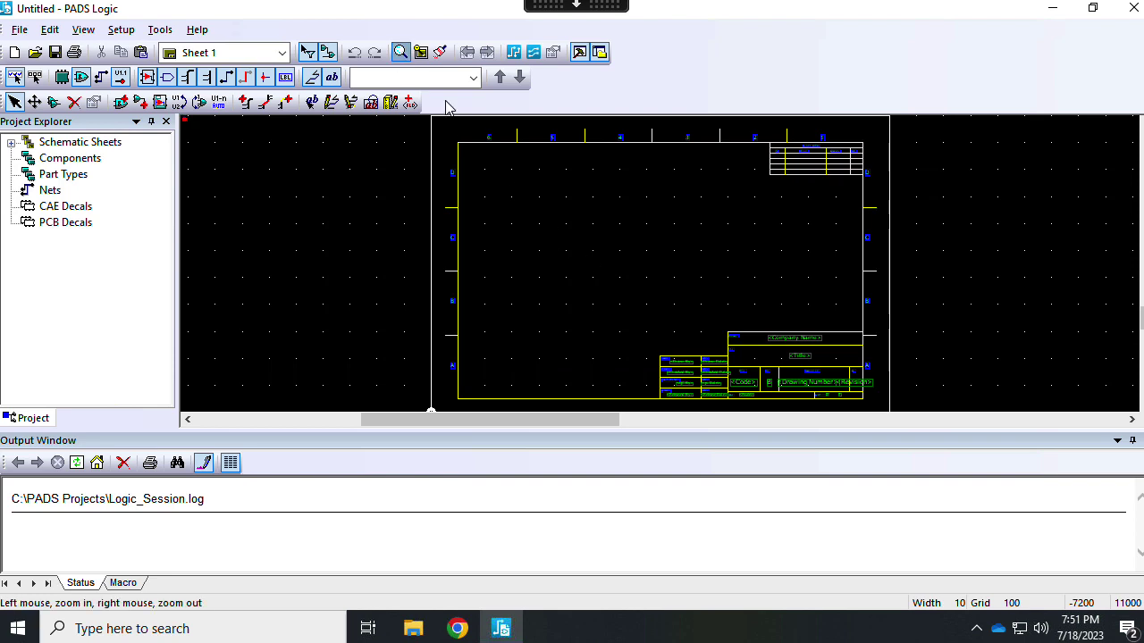
drag(566, 215, 620, 258)
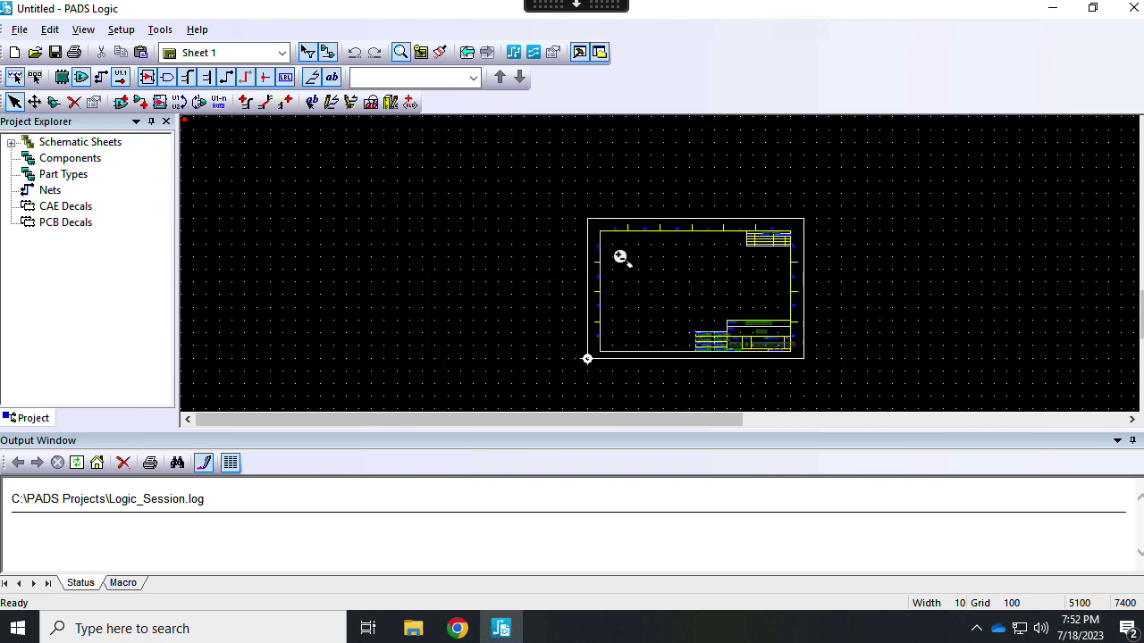
drag(729, 291, 693, 308)
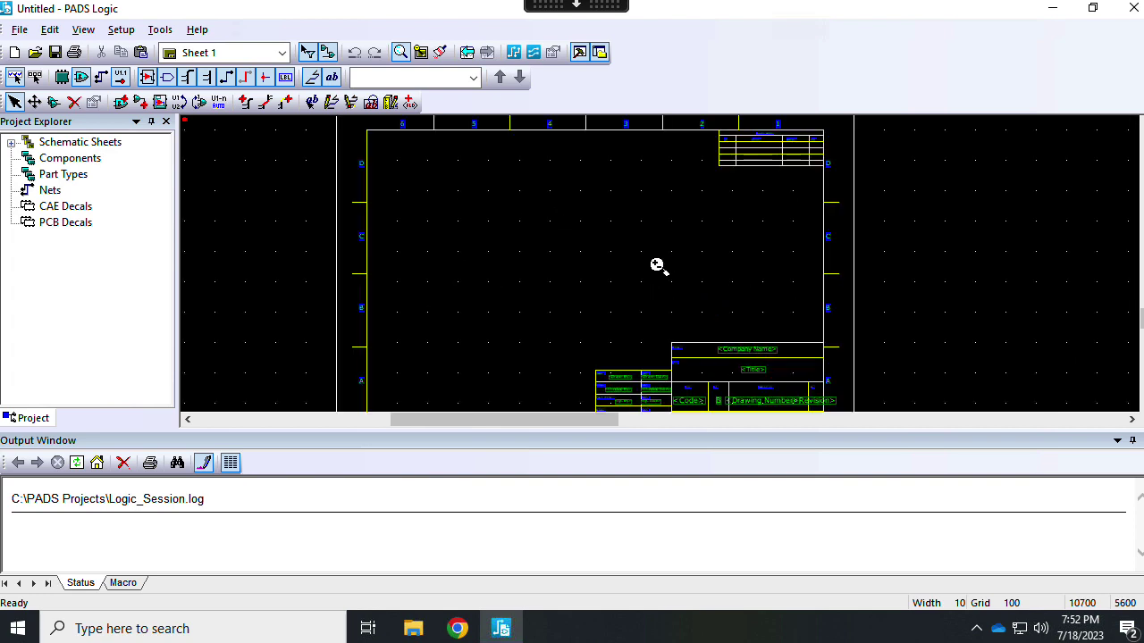
drag(551, 235, 601, 264)
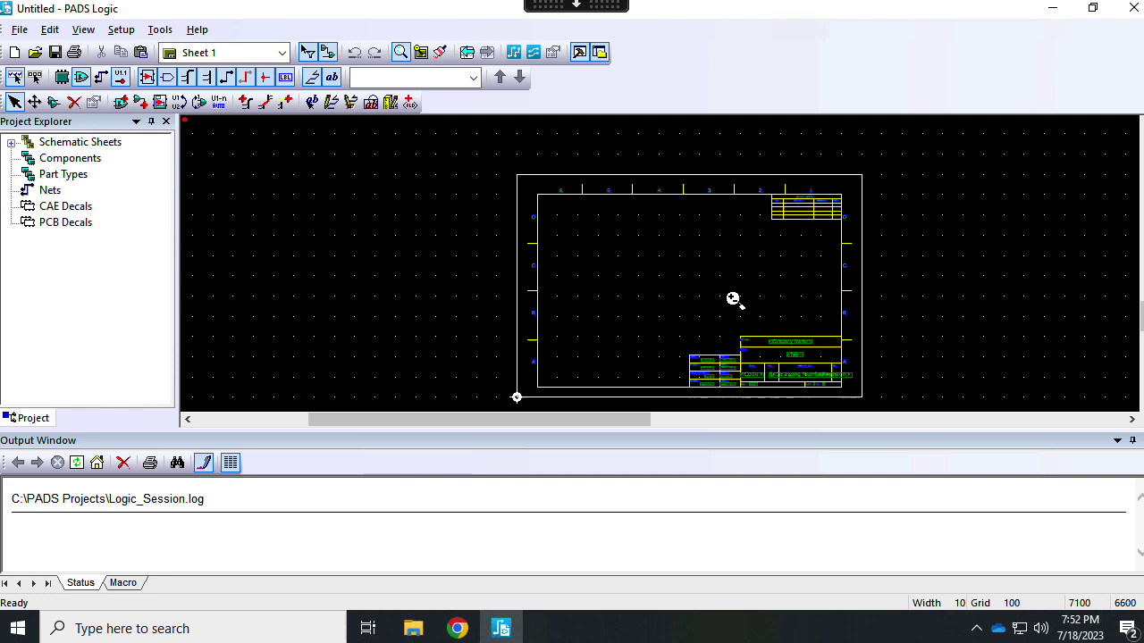
drag(763, 319, 711, 296)
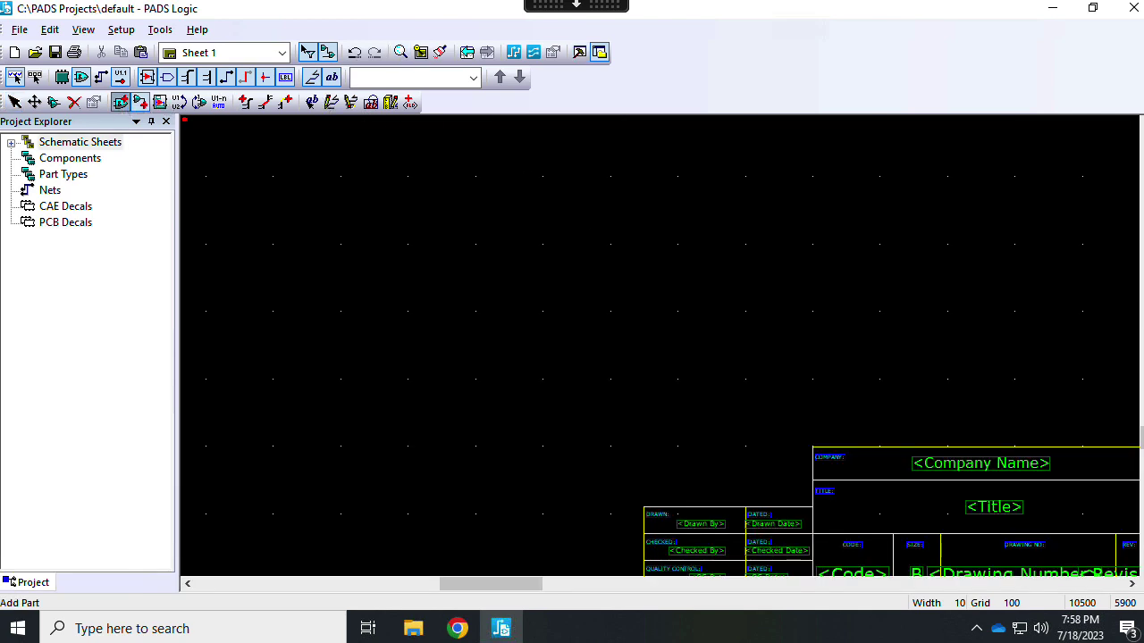
- Open the library part browser and try to add a part under the name *tl072*
click(122, 103)
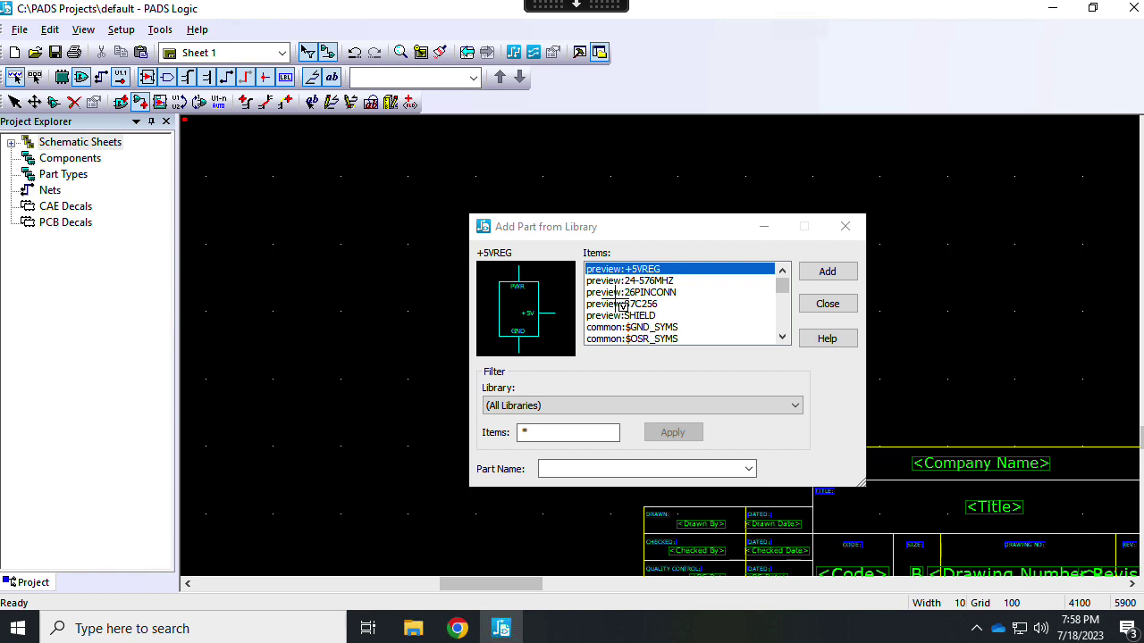
click(563, 469)
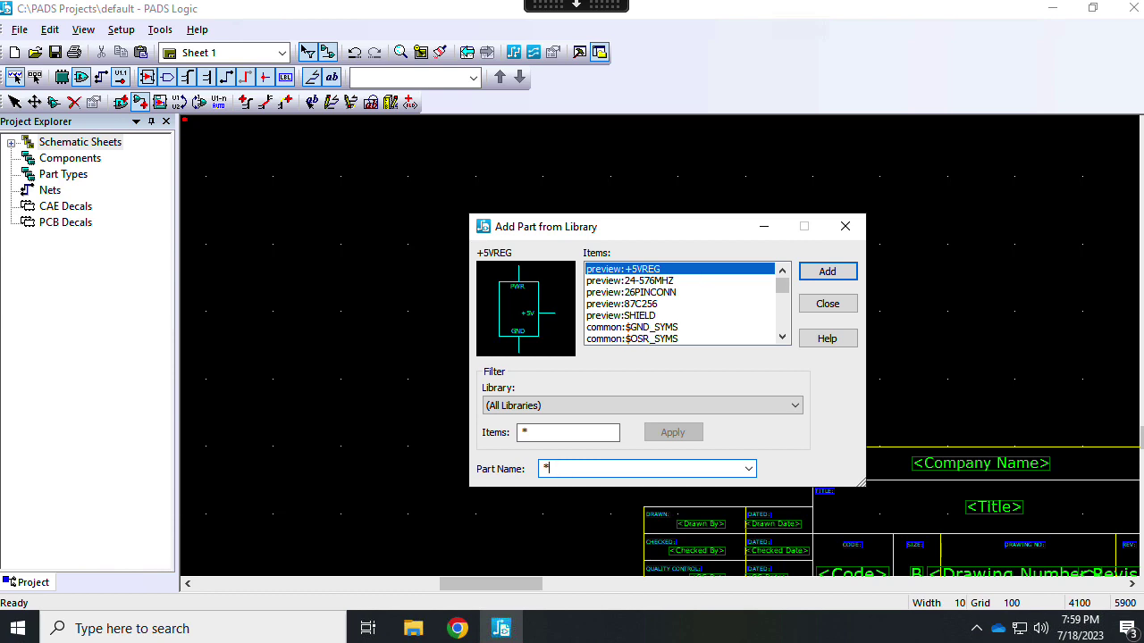
text(*)
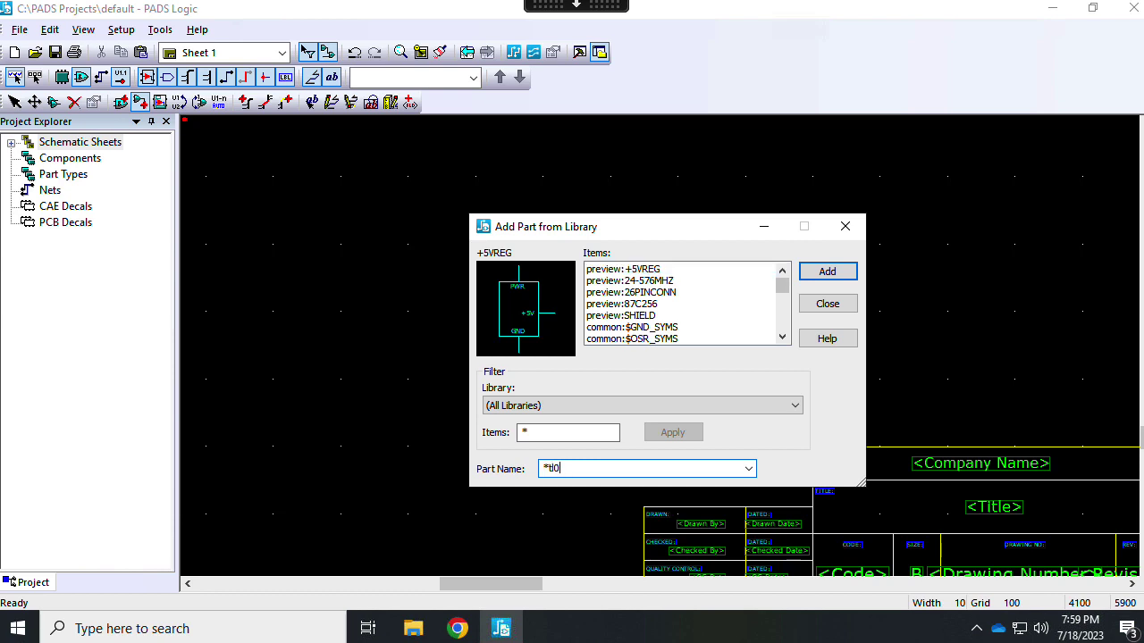
key(Return)
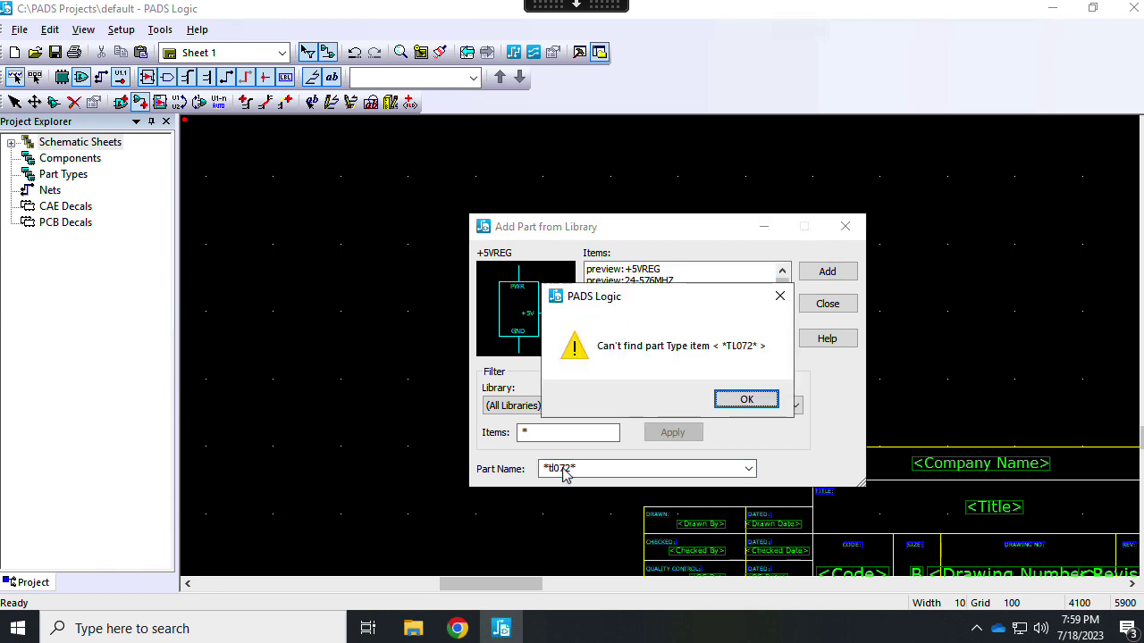
click(747, 400)
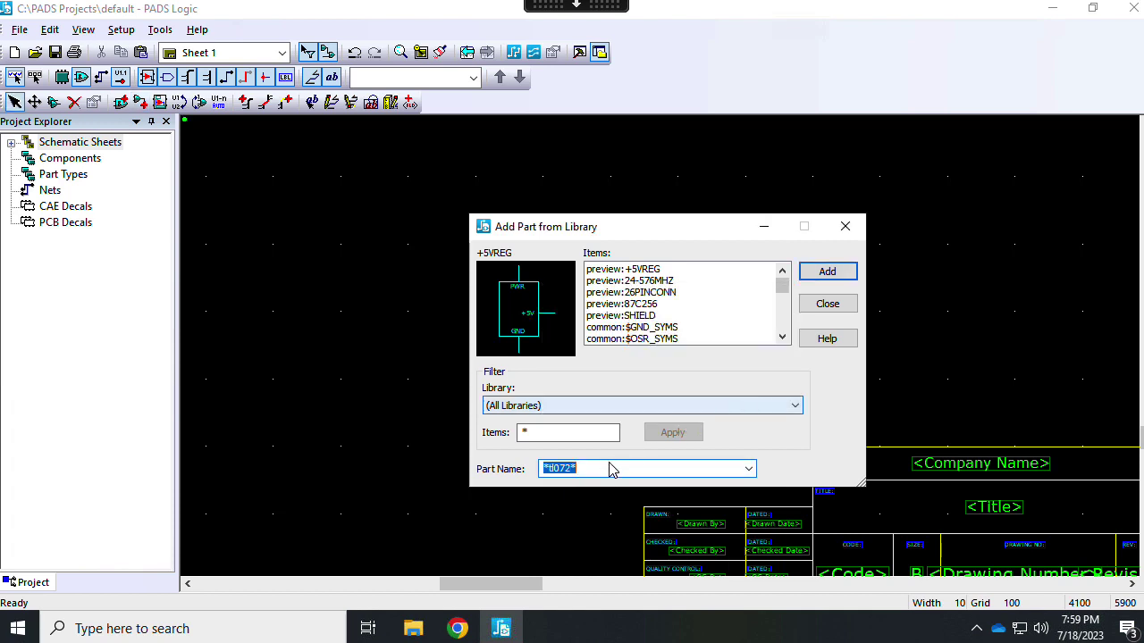
- Try to add the part under the name tl072* and clear the part name
text(t)
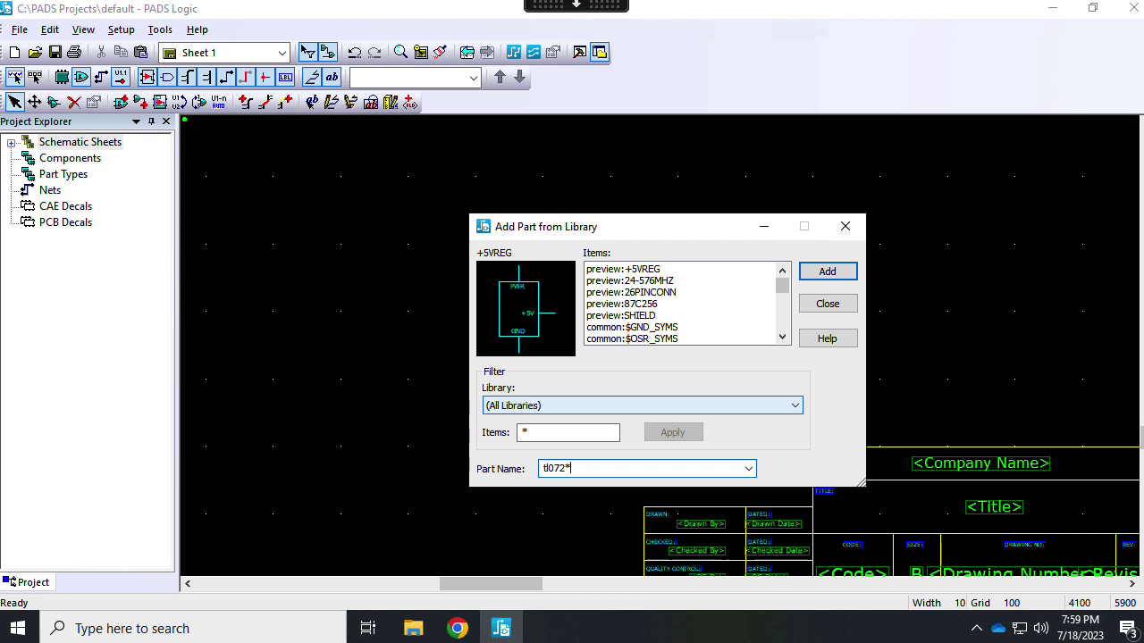
text(l072*)
key(Return)
click(745, 401)
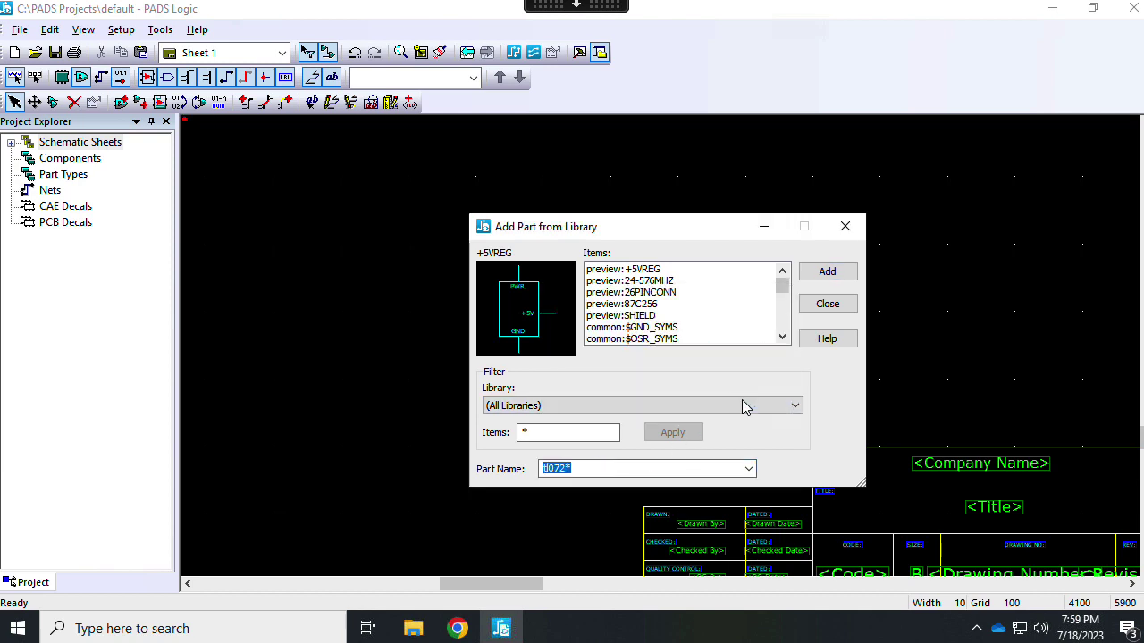
key(BackSpace)
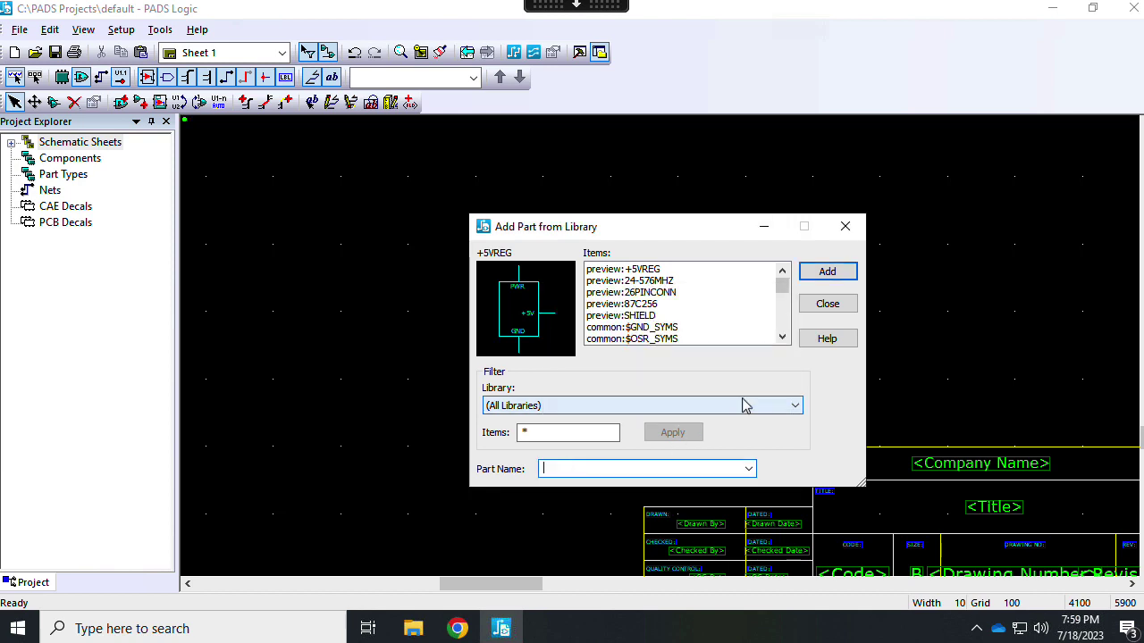
- Filter the items across all libraries by TL072*
click(587, 432)
key(BackSpace)
text(TL072)
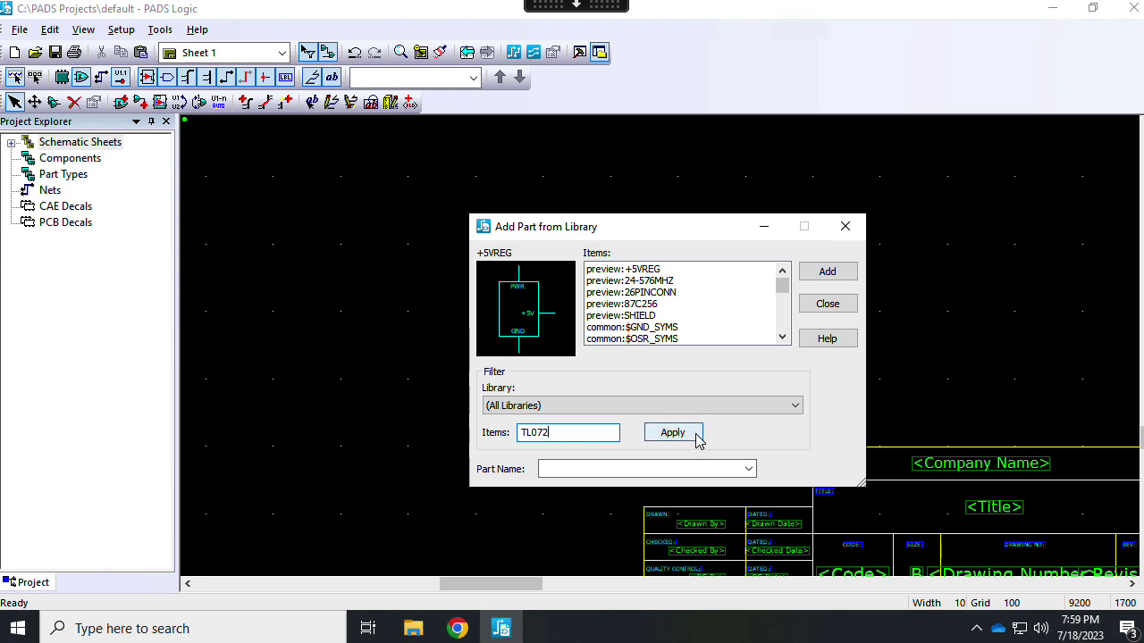
click(694, 434)
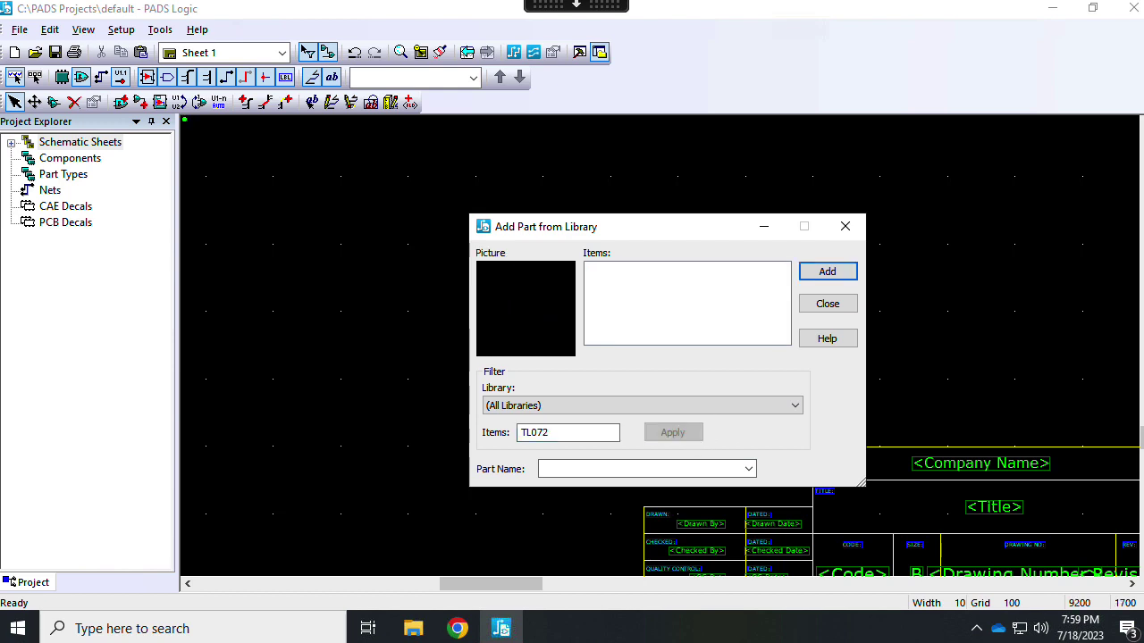
click(592, 433)
text(*)
click(672, 432)
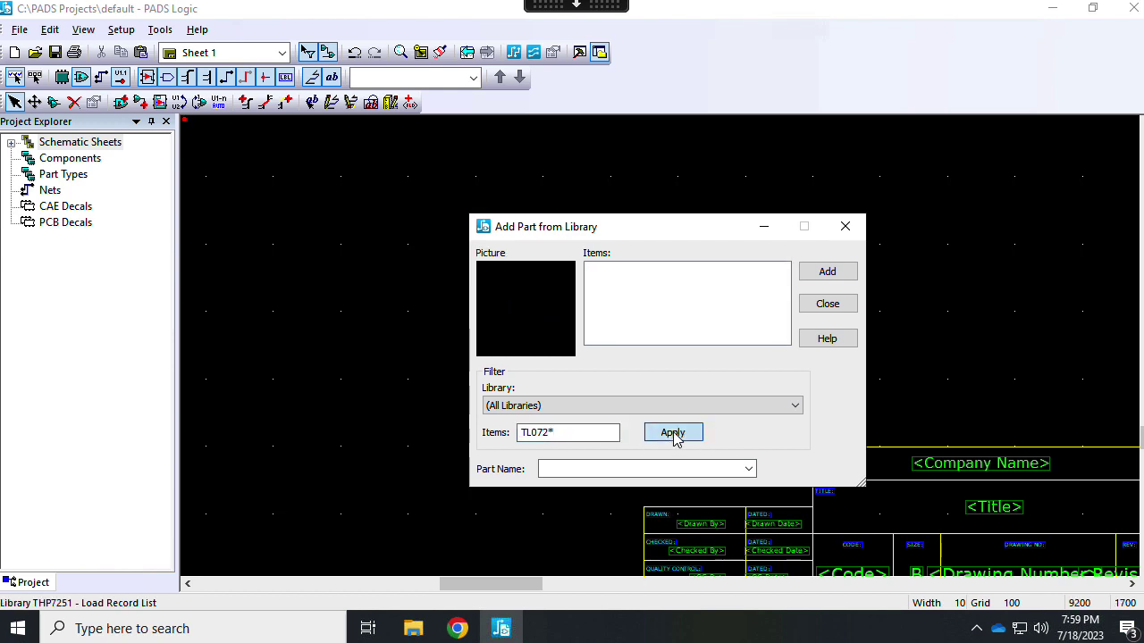
double_click(526, 432)
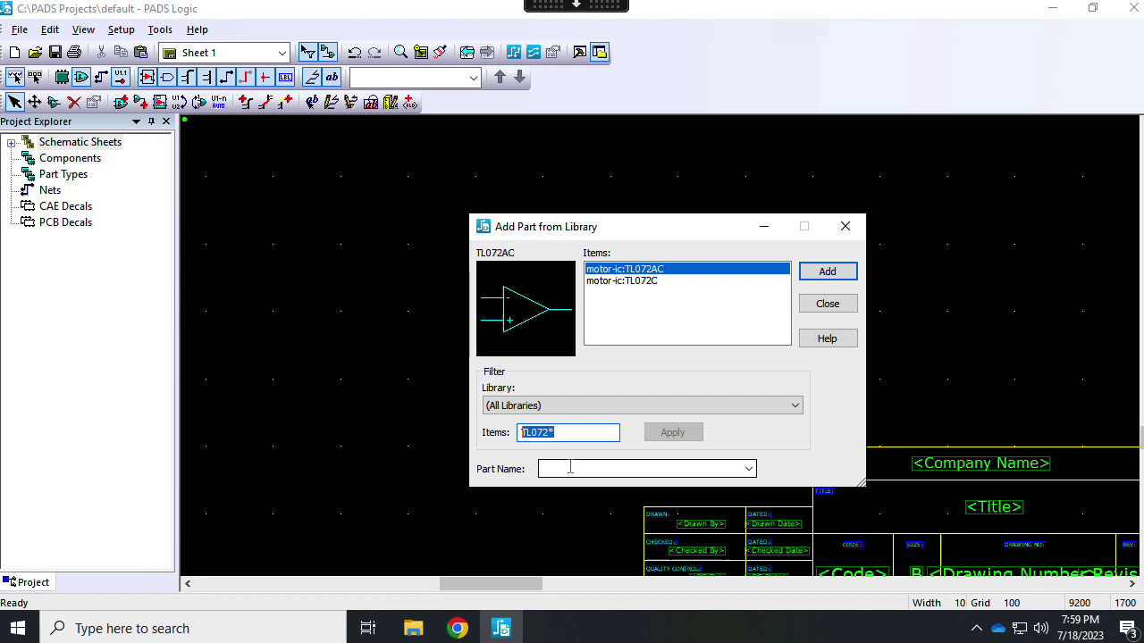
- Add part TL072AC from the motor-ic library and place two of its op-amp gates side by side on the sheet
click(625, 281)
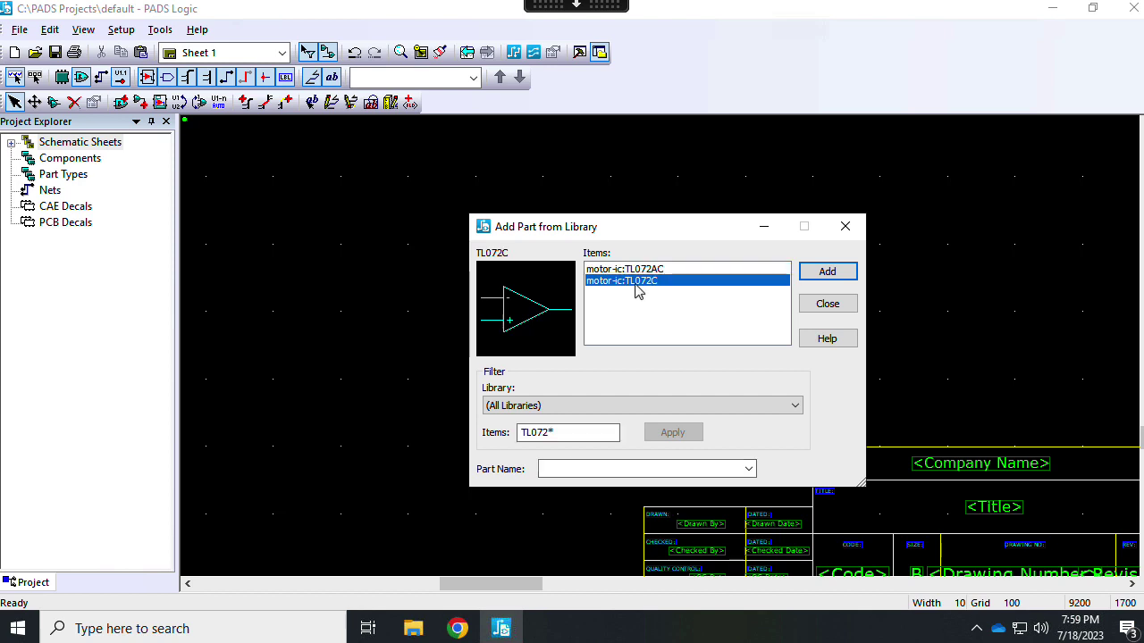
key(Up)
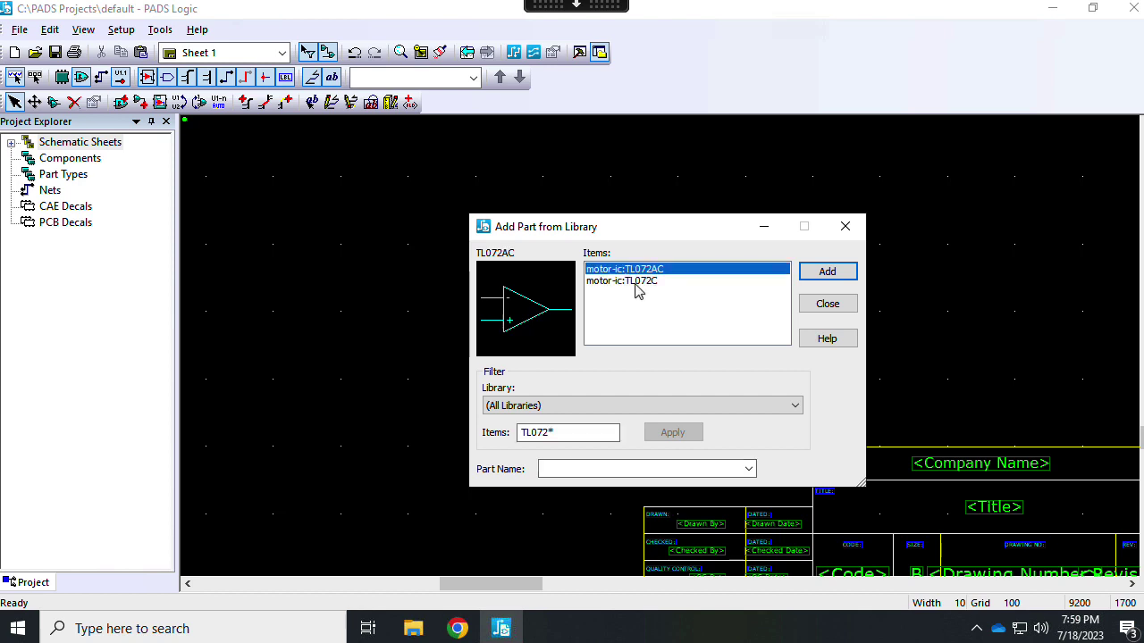
click(838, 271)
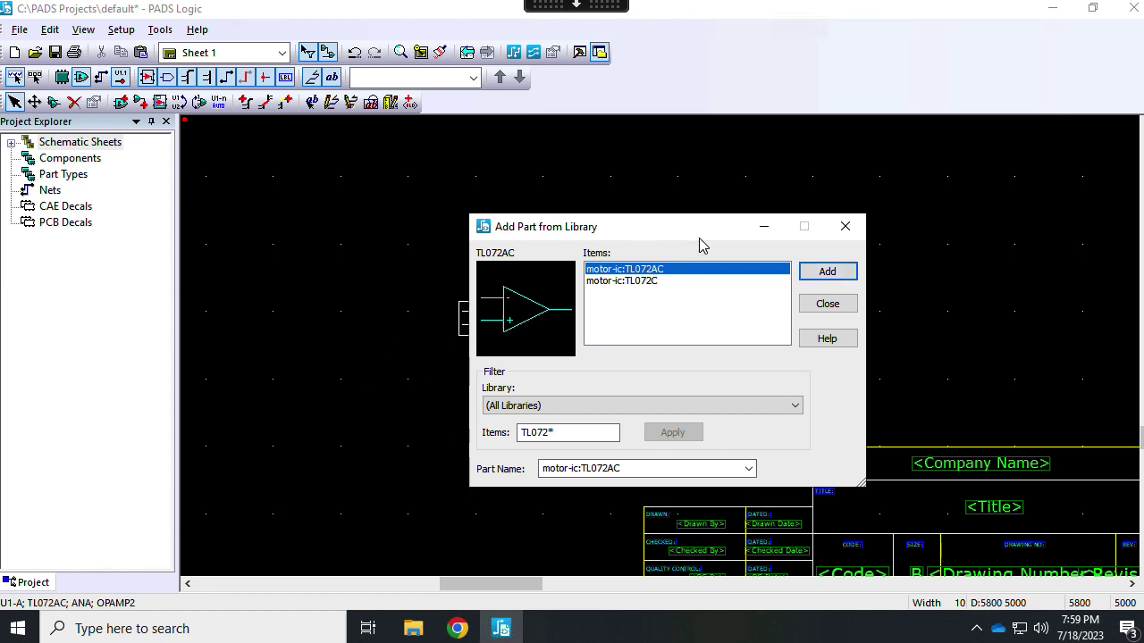
drag(698, 234, 982, 201)
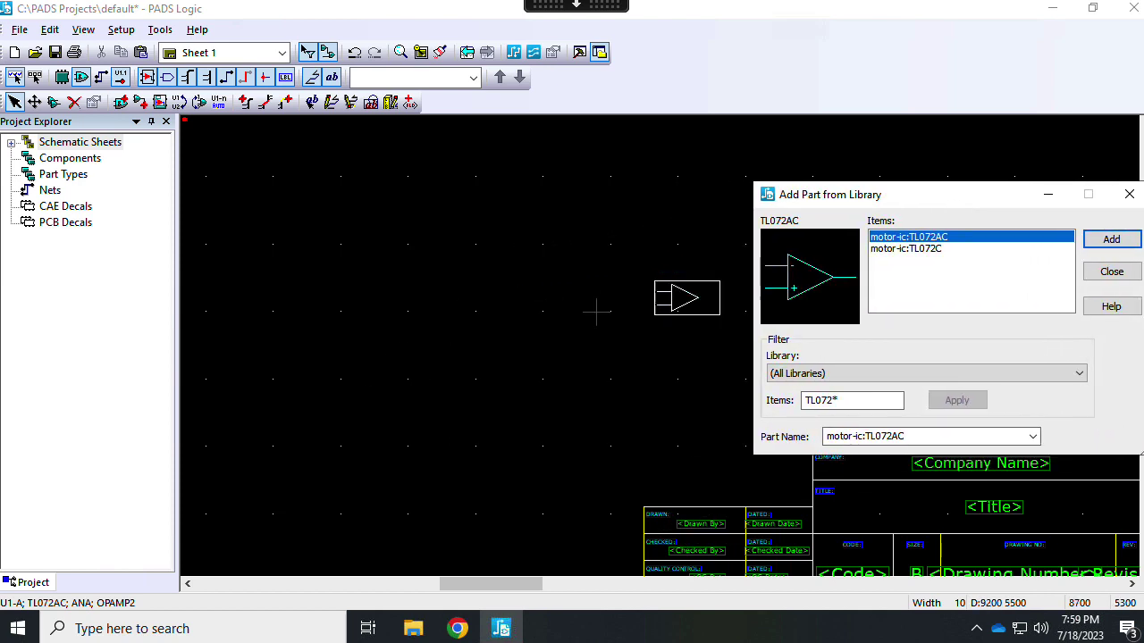
click(377, 315)
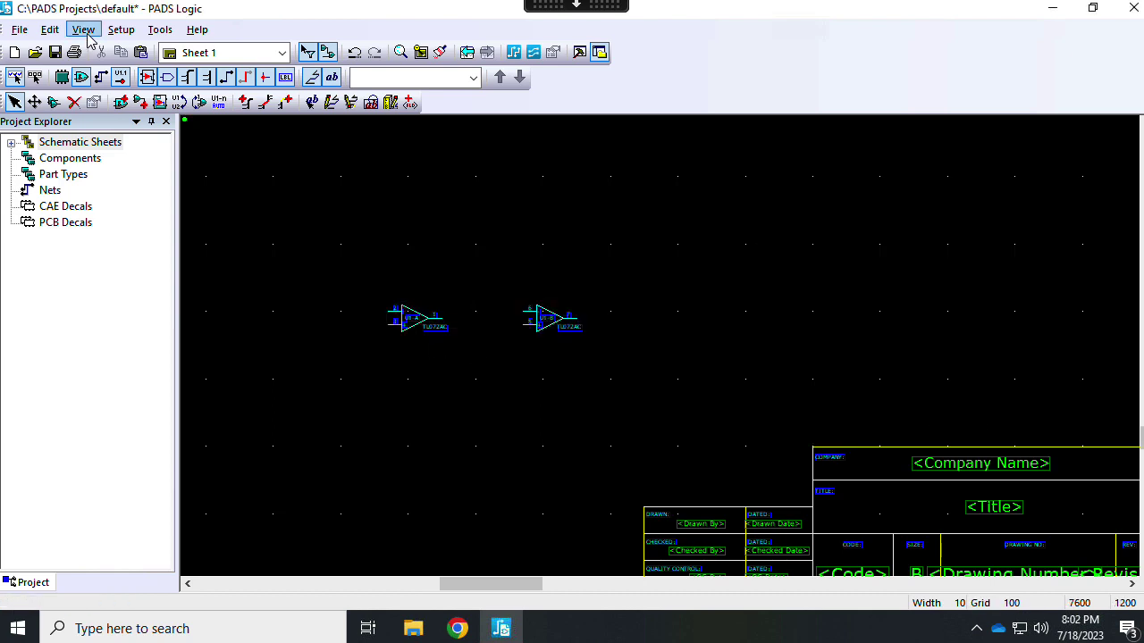
- Zoom in on the two placed op-amp gates and bring both into view
click(83, 29)
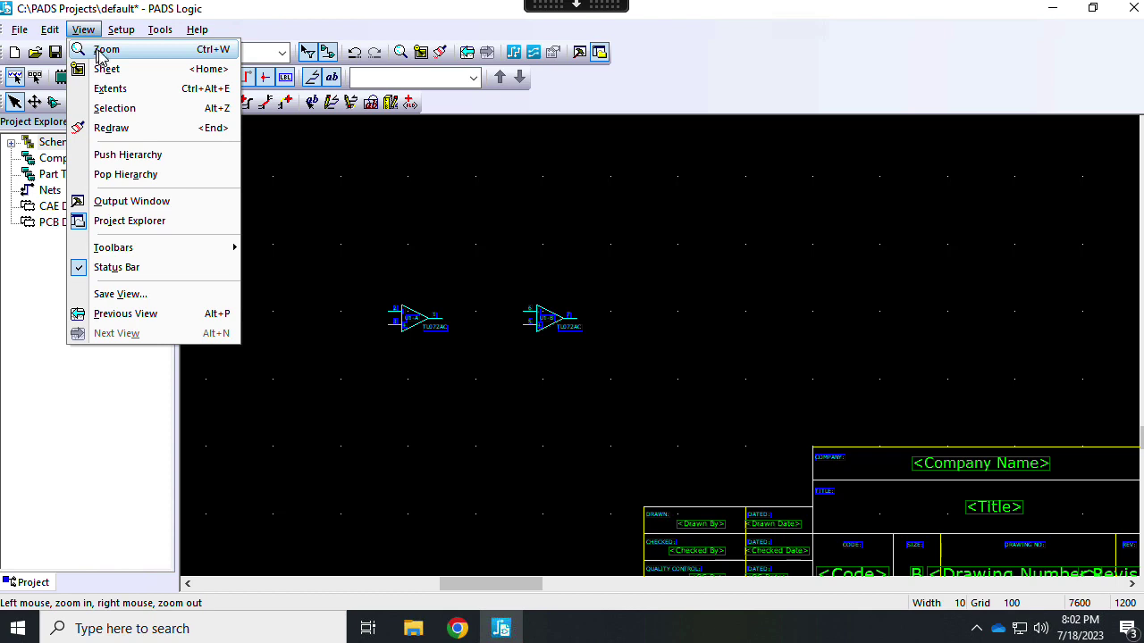
click(372, 141)
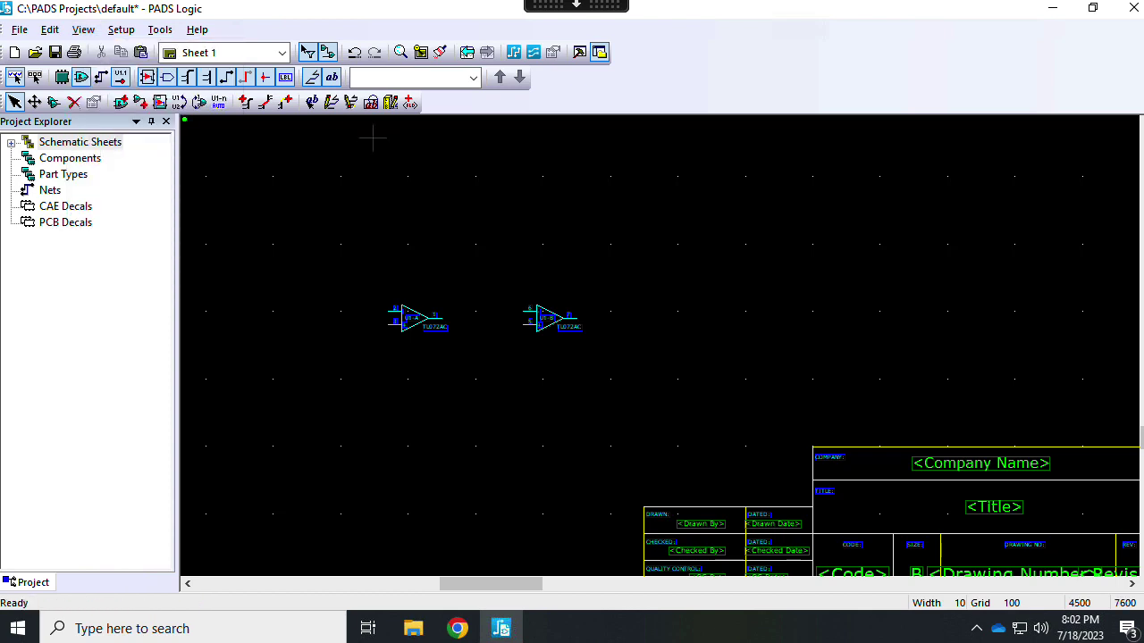
drag(602, 355, 470, 296)
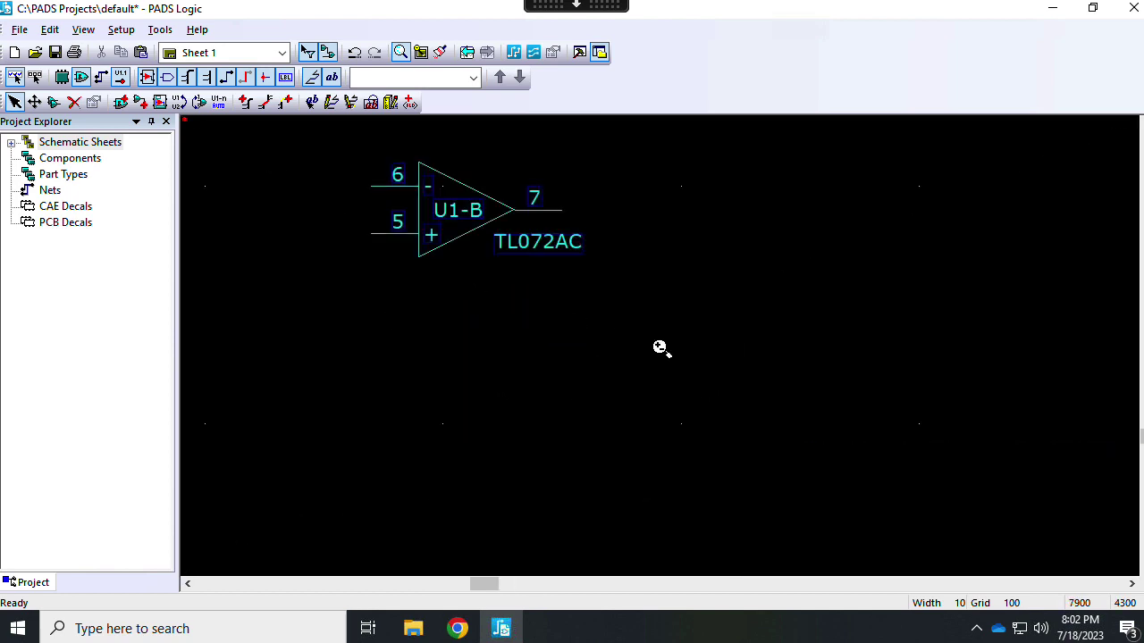
drag(494, 585, 477, 586)
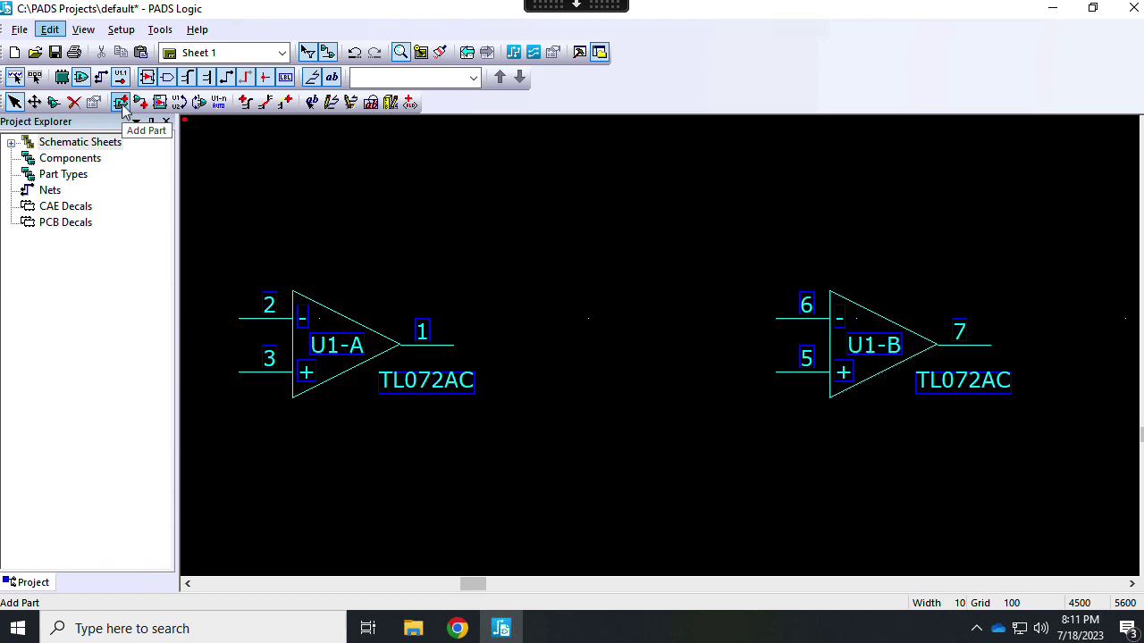
- Reopen the library part browser and try to filter all libraries for a resistor
click(121, 102)
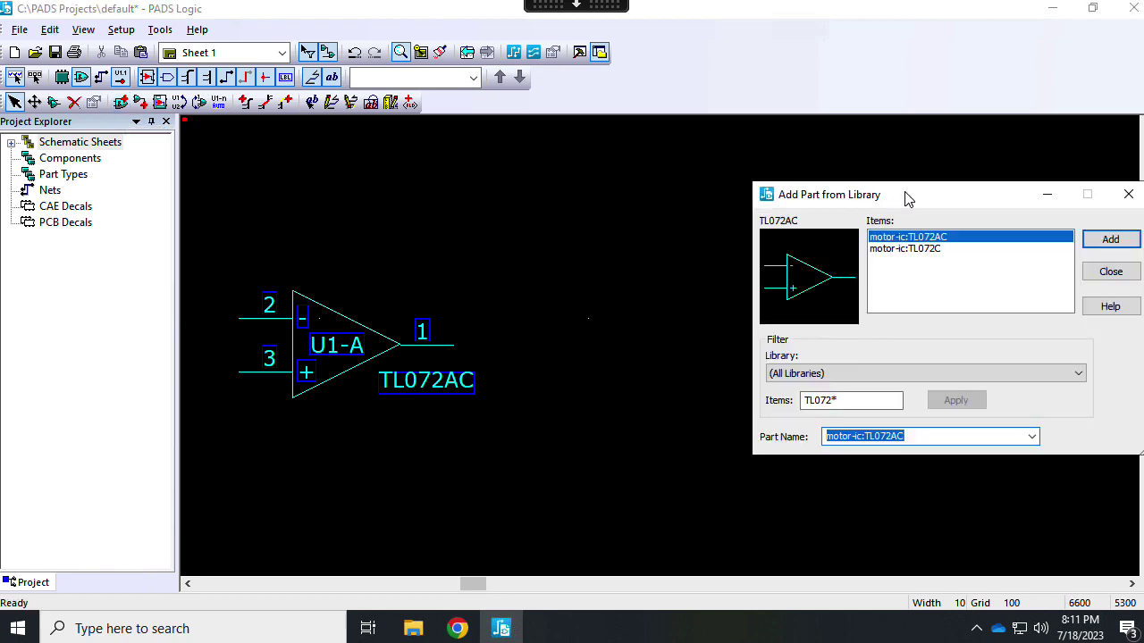
drag(906, 197, 854, 197)
double_click(830, 401)
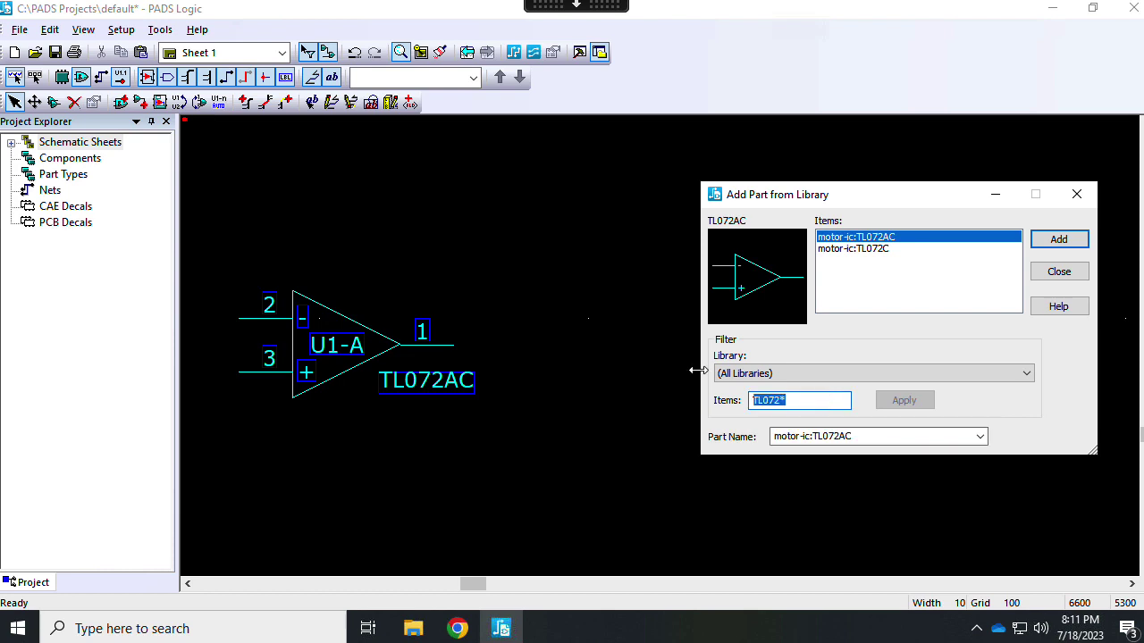
text(RESISTOR)
key(Return)
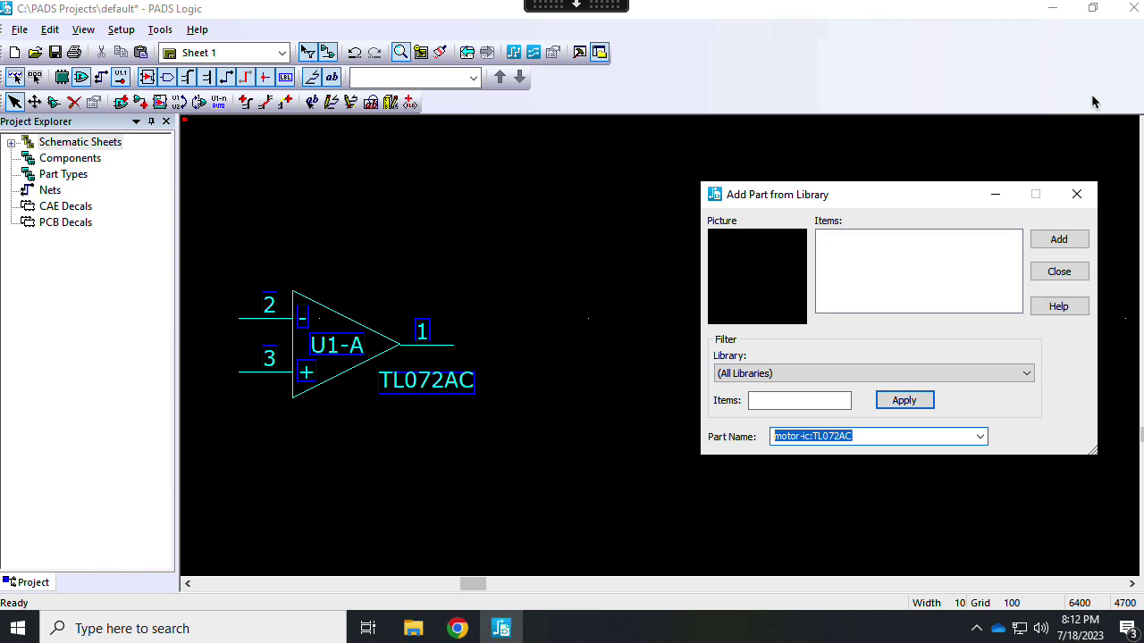
- Restrict the part list to the misc library and show all its items with the filter *
click(1026, 374)
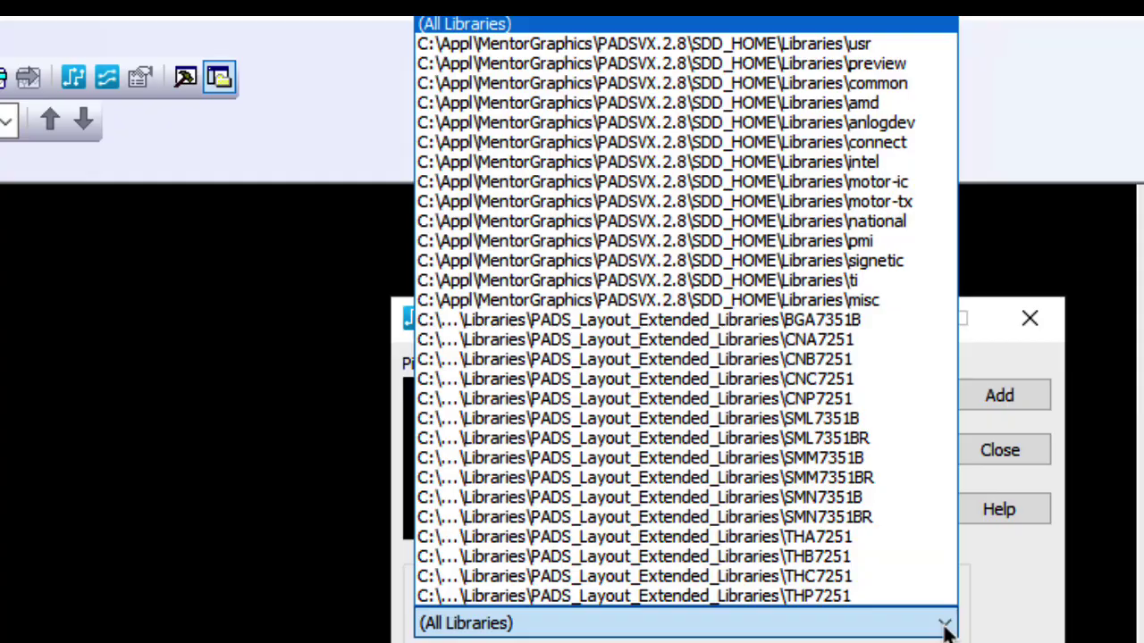
click(648, 300)
click(666, 456)
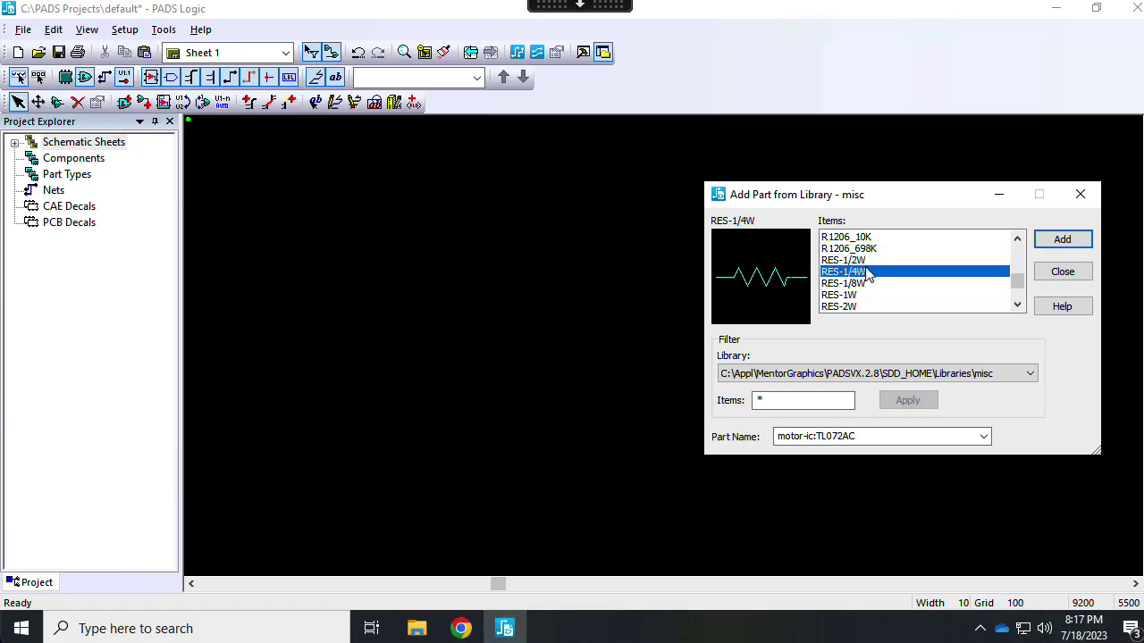
- Add part RES-1/4W from the misc library, place one resistor on the sheet, and close the part browser
click(858, 284)
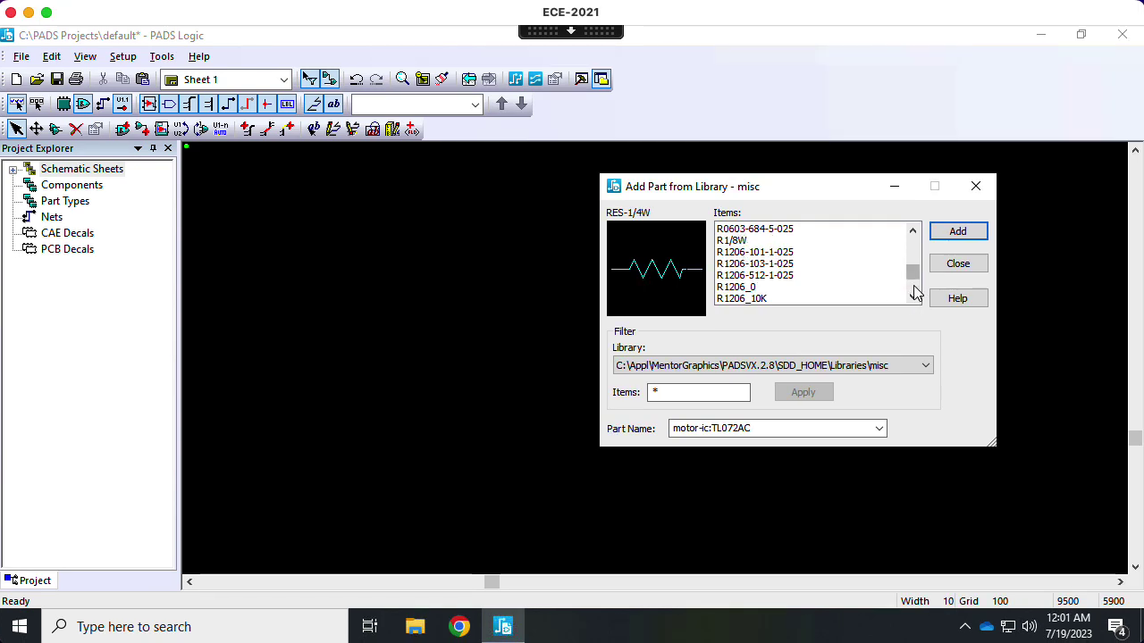
scroll(913, 293, down, 2)
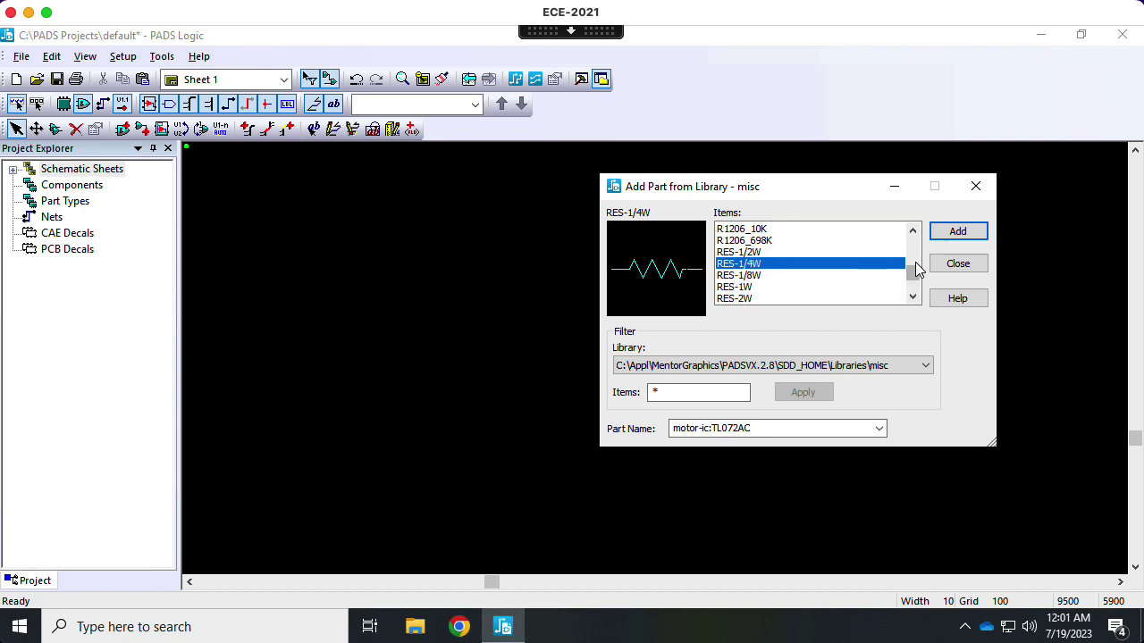
click(959, 234)
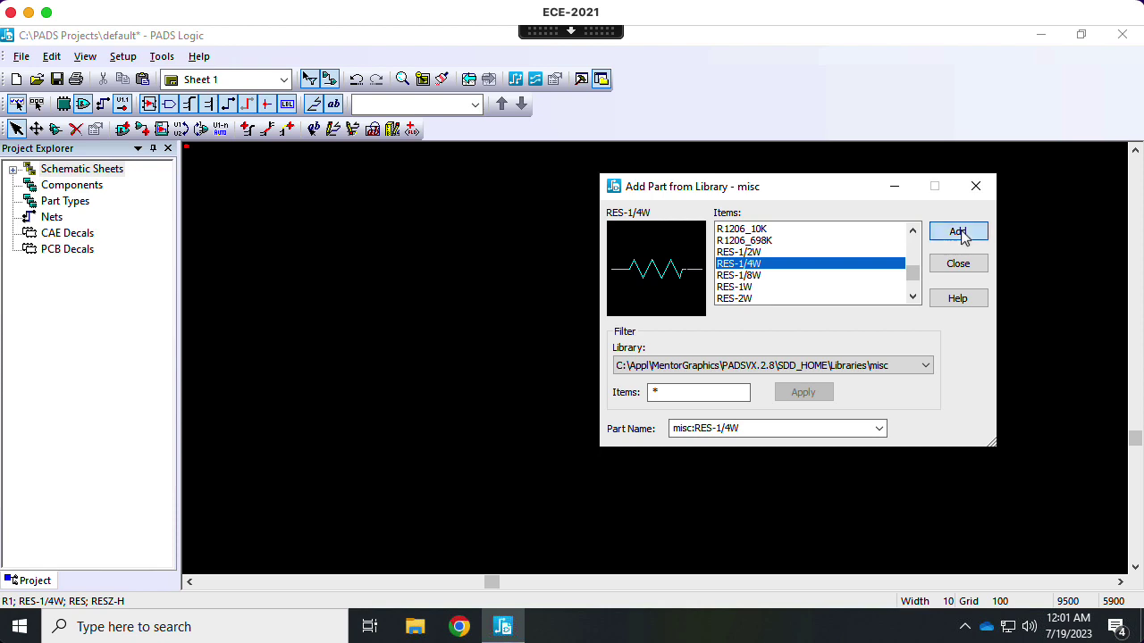
drag(860, 187, 891, 230)
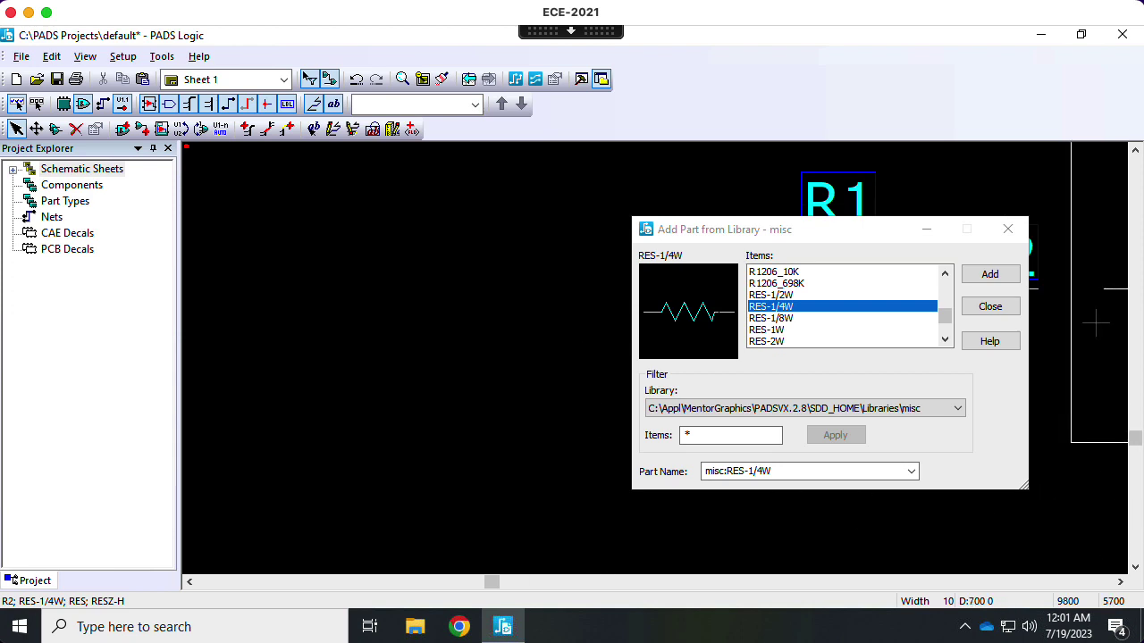
click(990, 306)
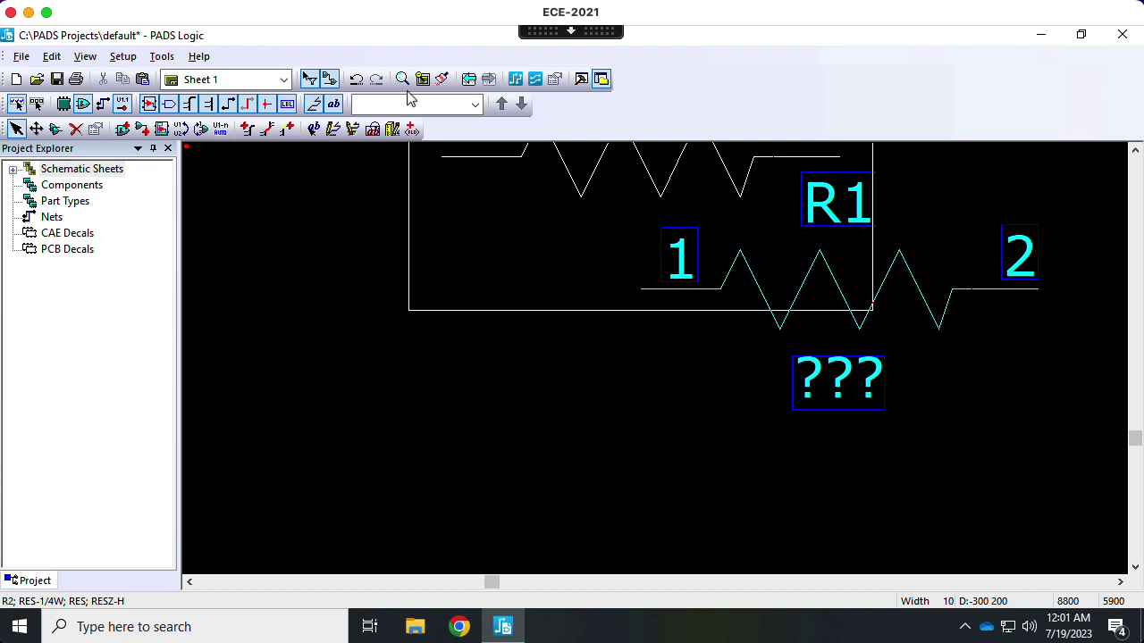
- Move resistor R1 between the two op-amp gates, in line with inverting input pin 6 of U1-B
scroll(551, 325, down, 2)
key(ctrl+w)
scroll(653, 406, down, 2)
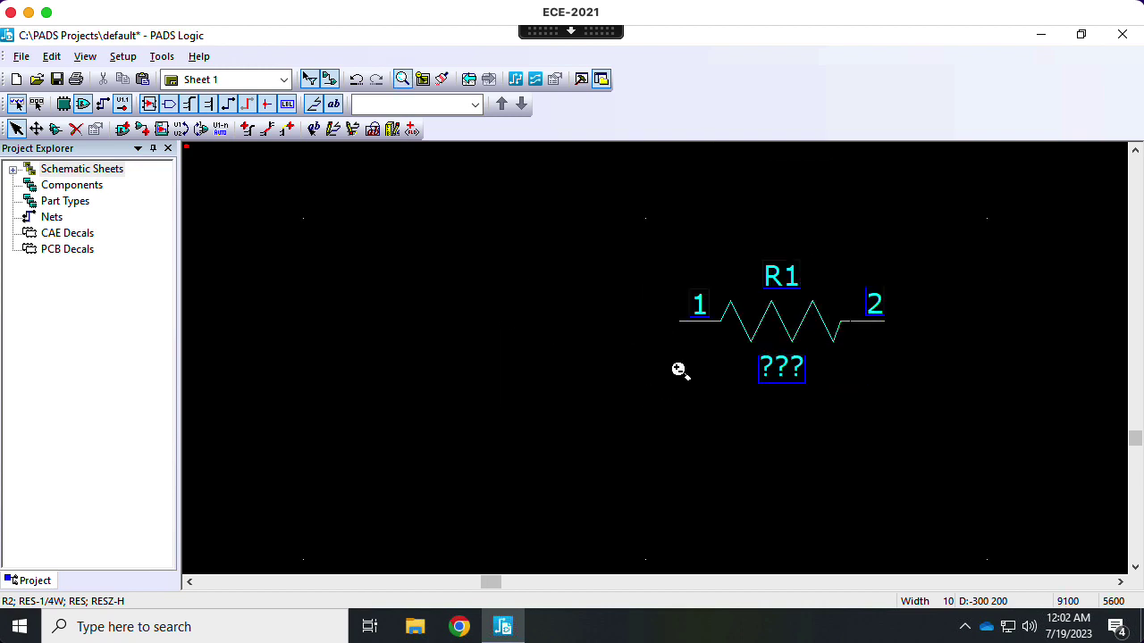
scroll(656, 360, down, 2)
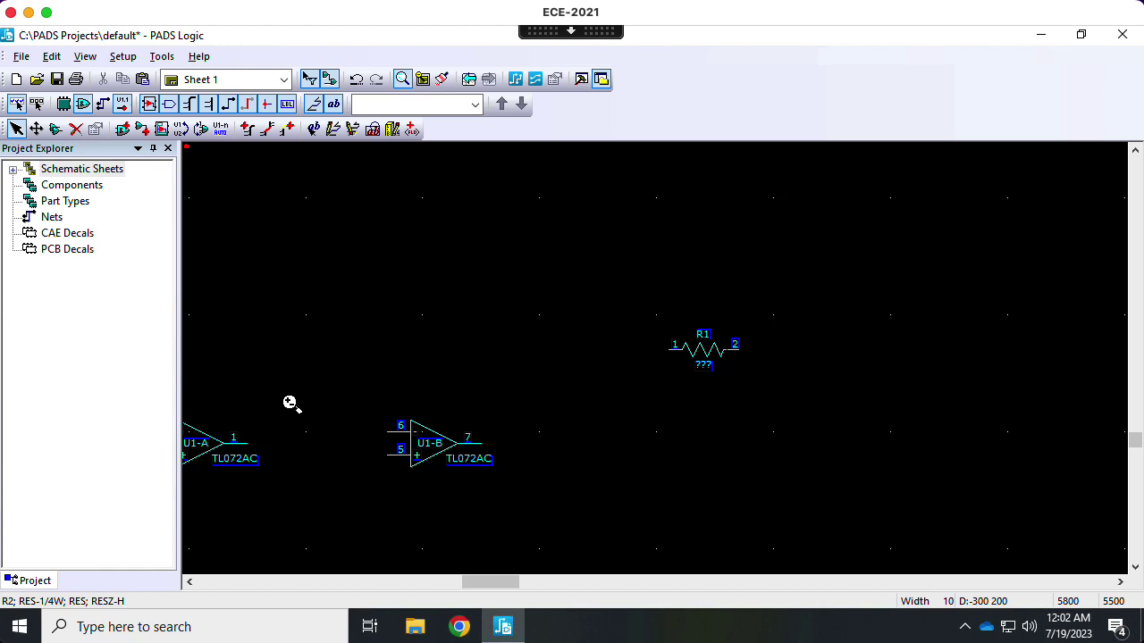
click(16, 129)
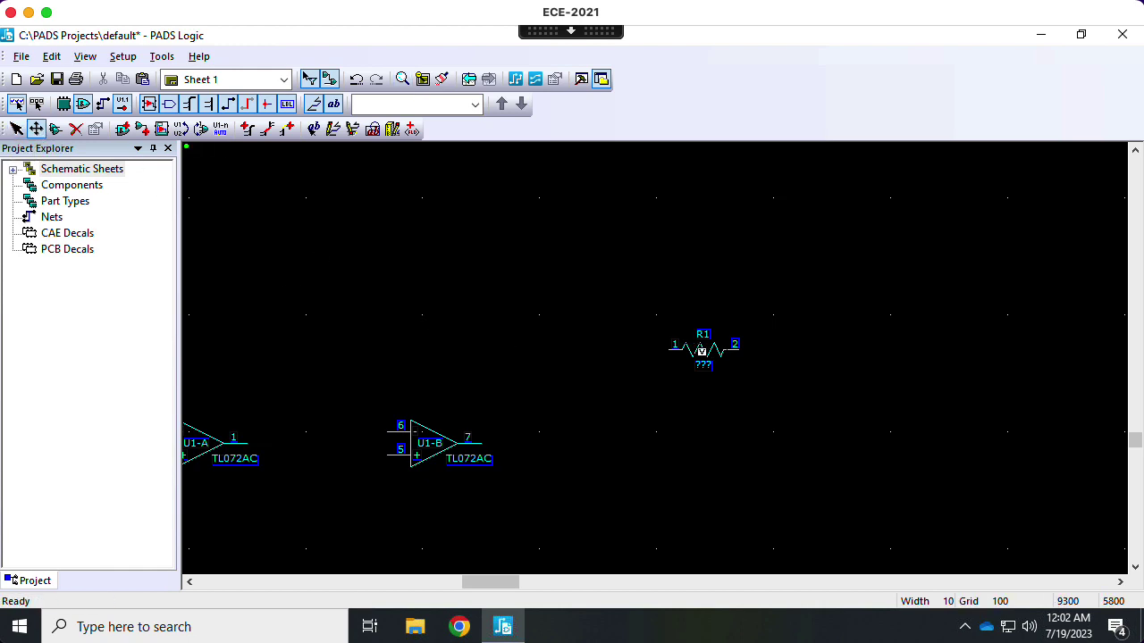
drag(703, 357, 303, 441)
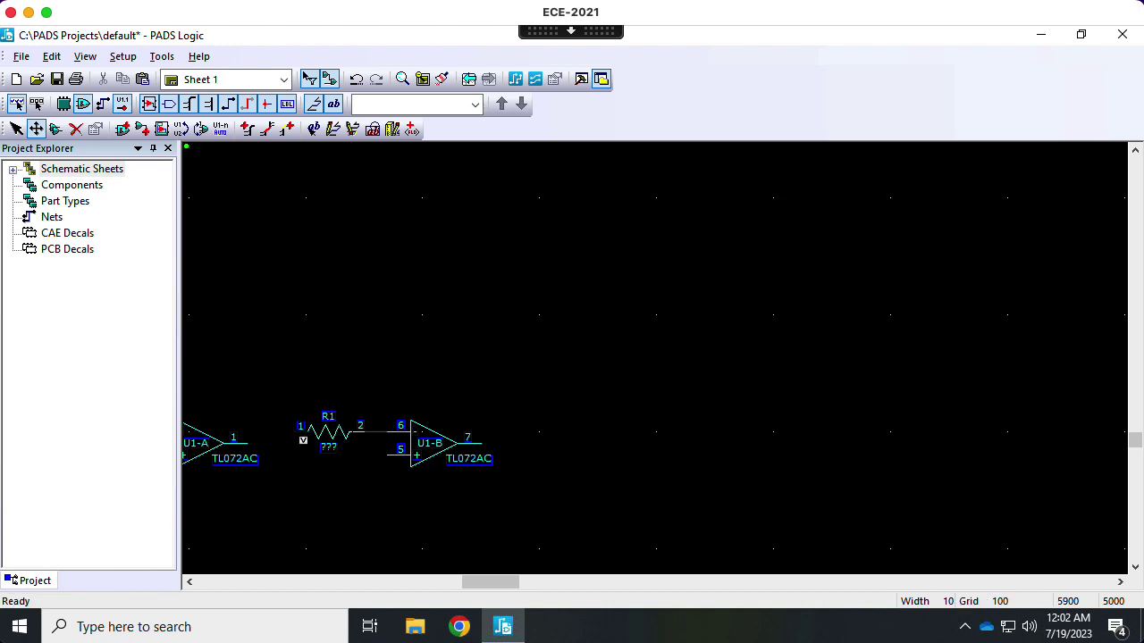
- Add a connection from output pin 1 of op-amp U1-A to pin 1 of resistor R1
mouse_move(506, 582)
mouse_down()
mouse_move(474, 587)
mouse_move(492, 595)
mouse_up()
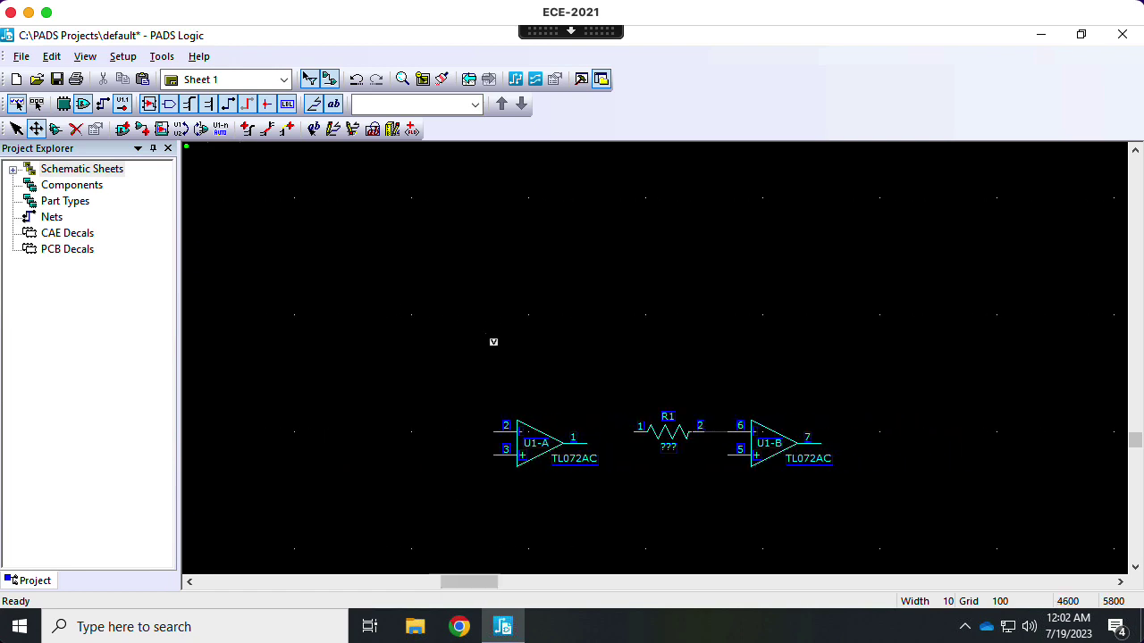
middle_drag(493, 341, 656, 363)
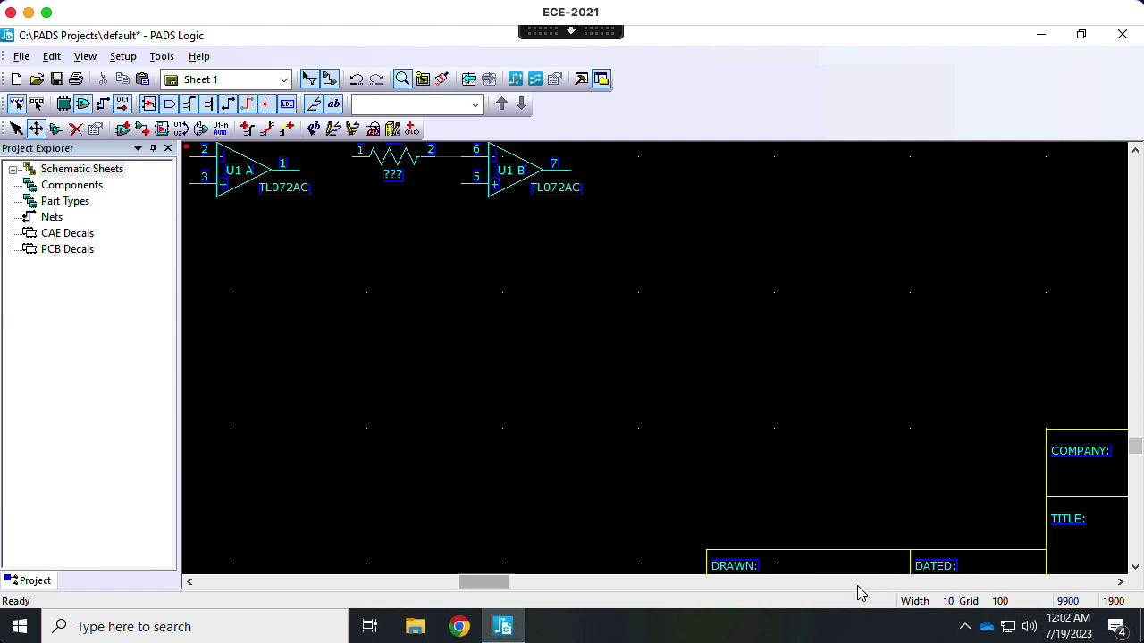
drag(483, 585, 461, 587)
scroll(1136, 444, up, 5)
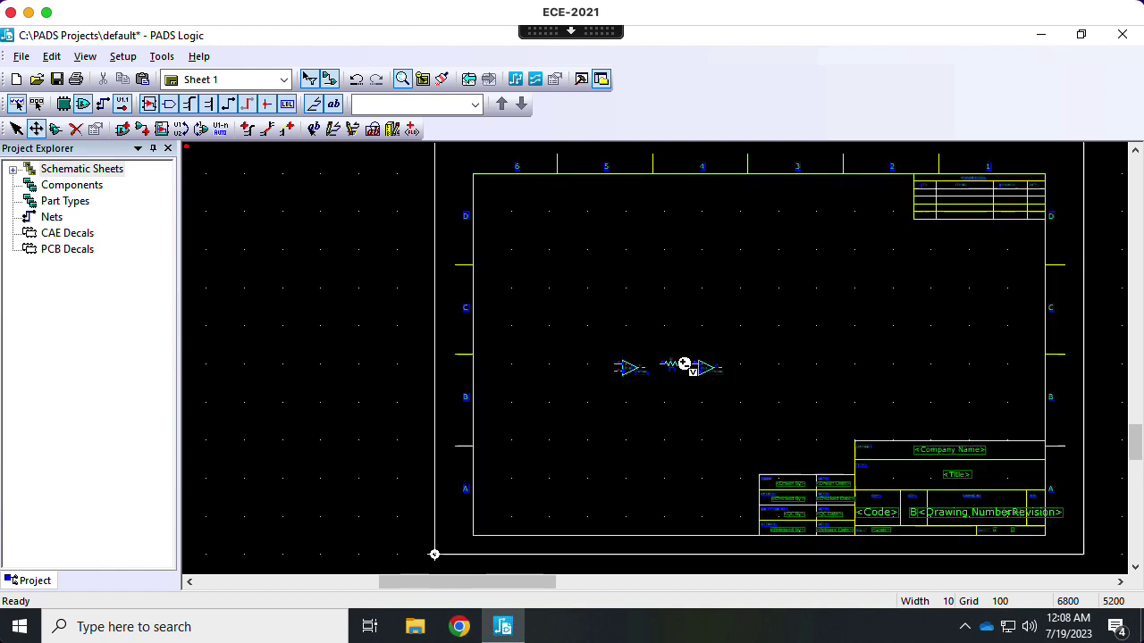
ctrl+scroll(665, 366, up, 2)
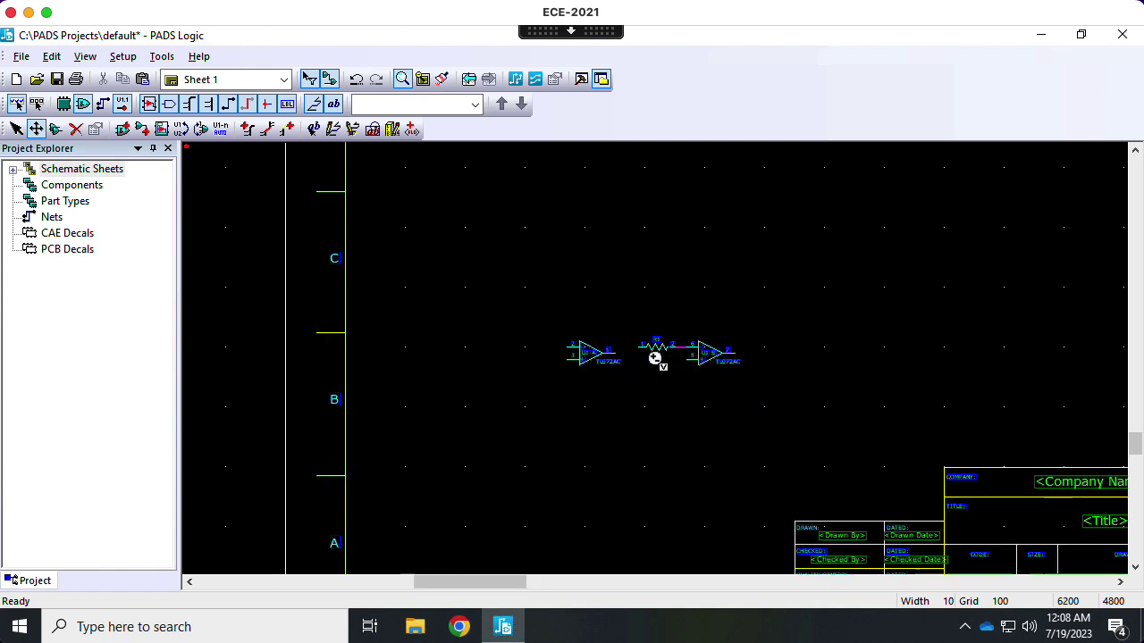
ctrl+scroll(655, 358, up, 1)
ctrl+scroll(655, 358, up, 1)
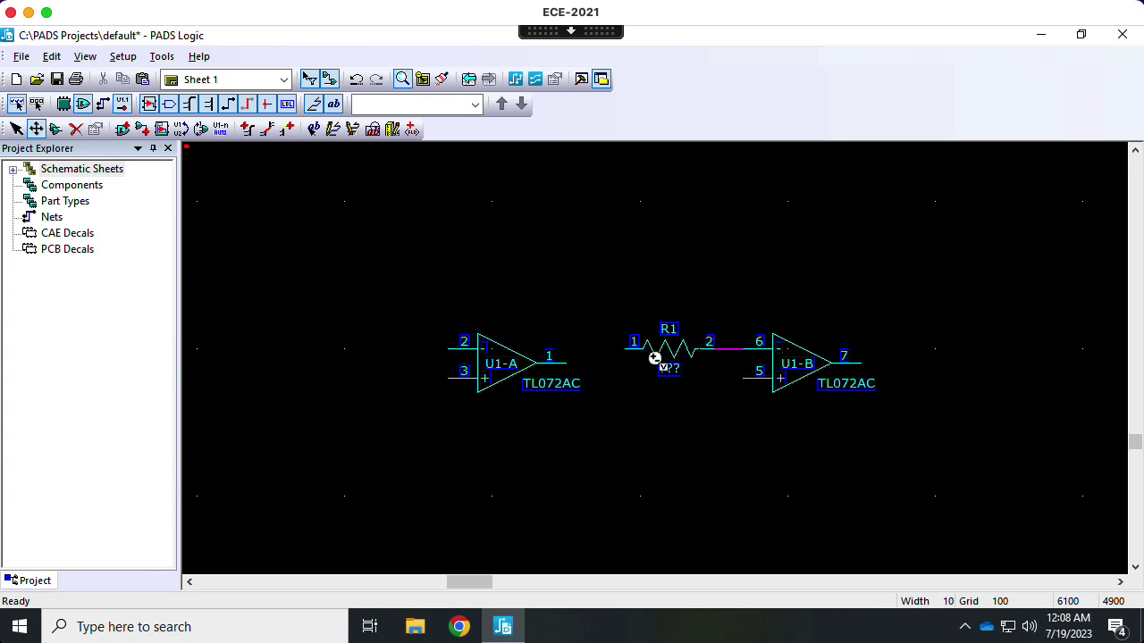
ctrl+scroll(655, 358, up, 1)
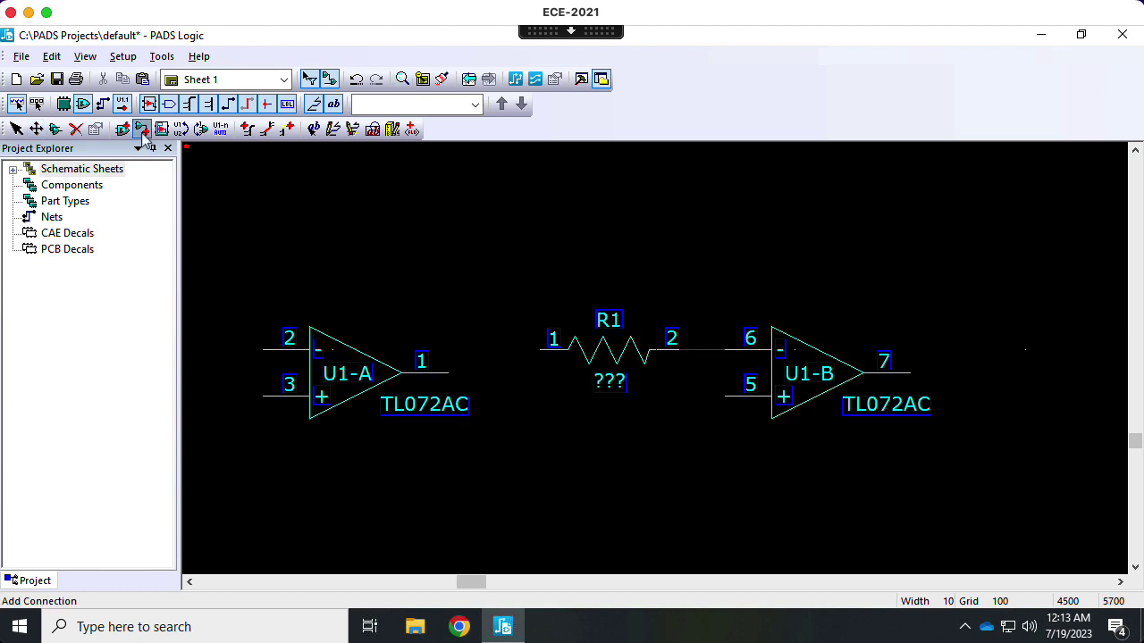
click(141, 129)
click(448, 377)
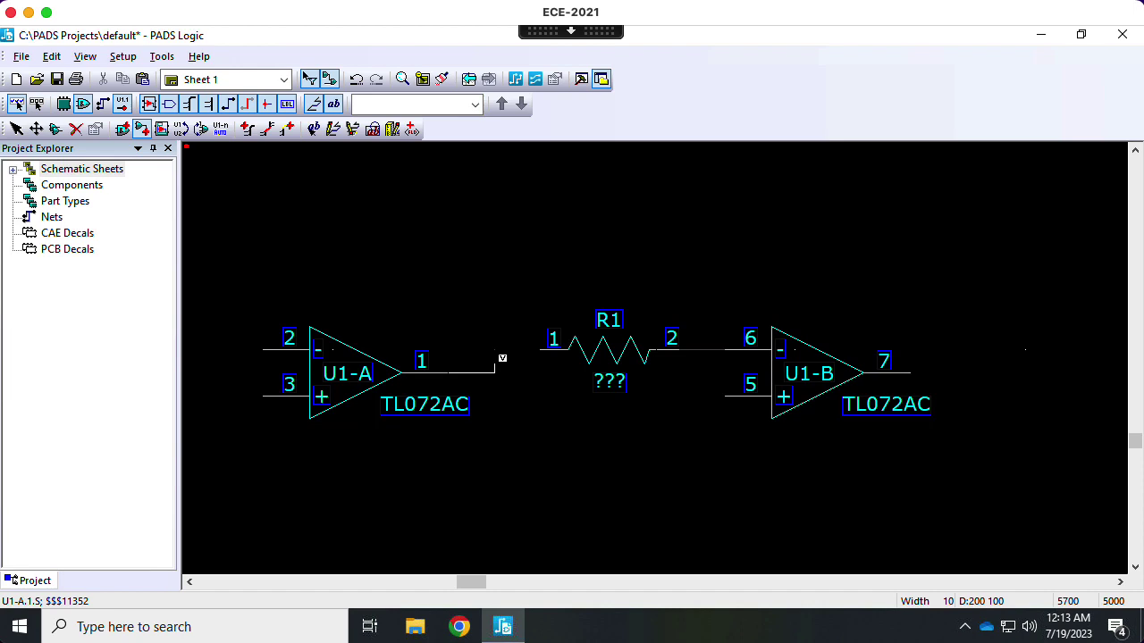
click(543, 361)
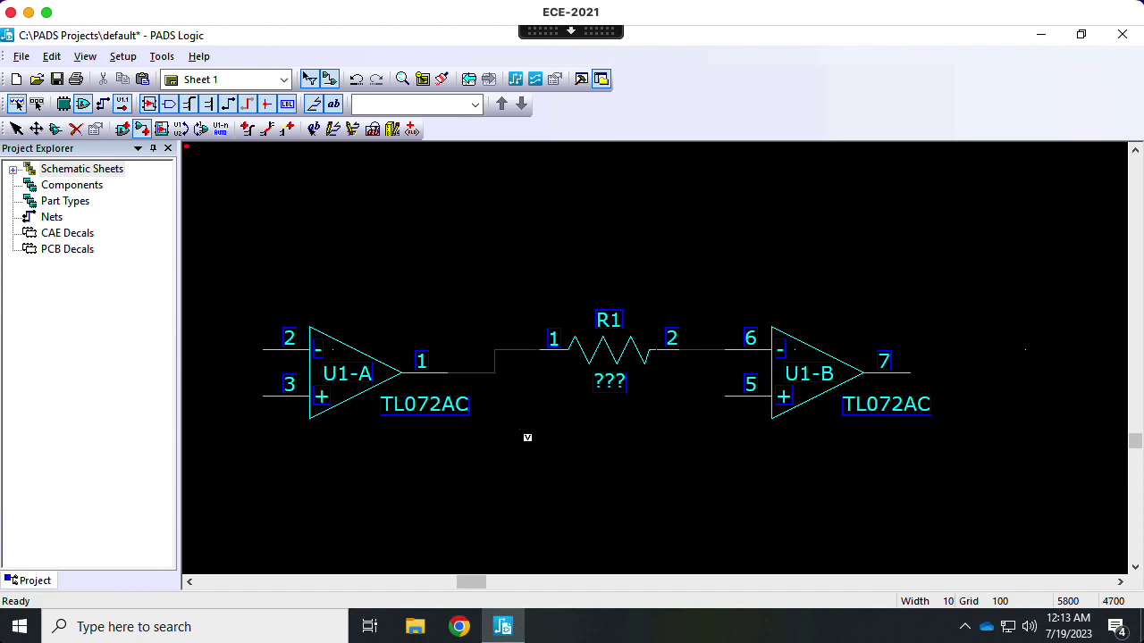
- Duplicate resistor R1 and place the copy directly above op-amp U1-B
click(55, 131)
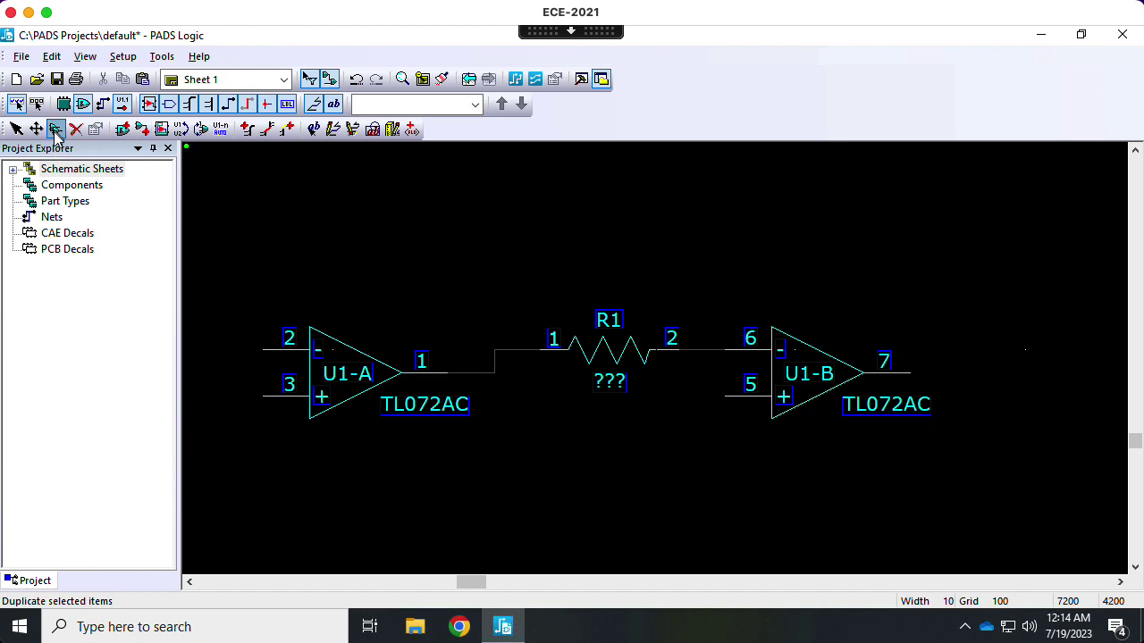
click(610, 358)
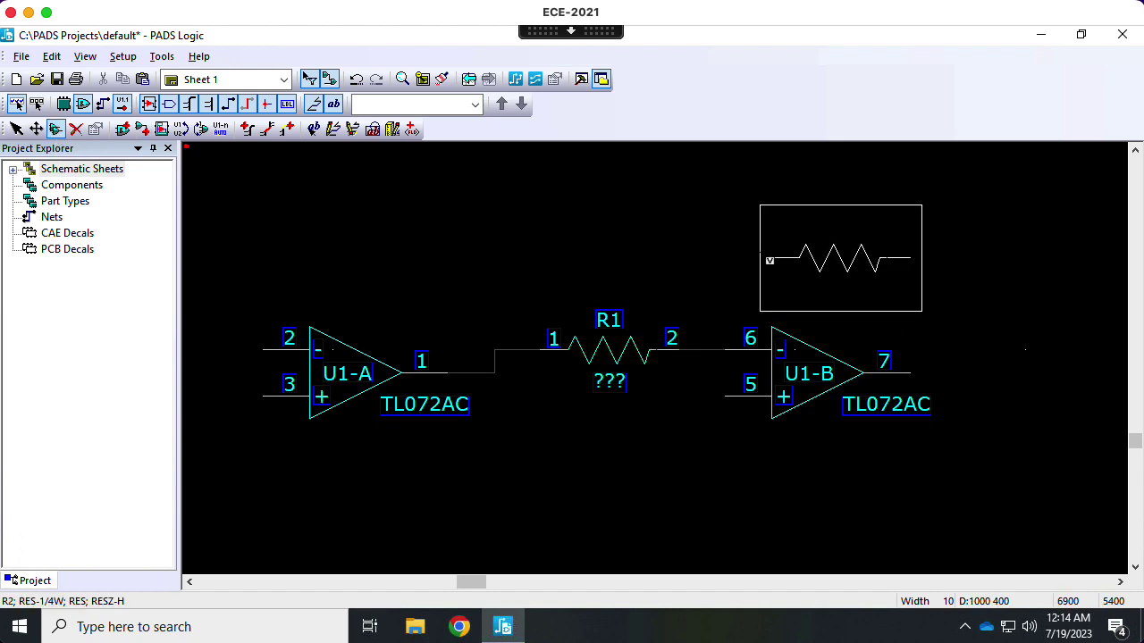
click(770, 260)
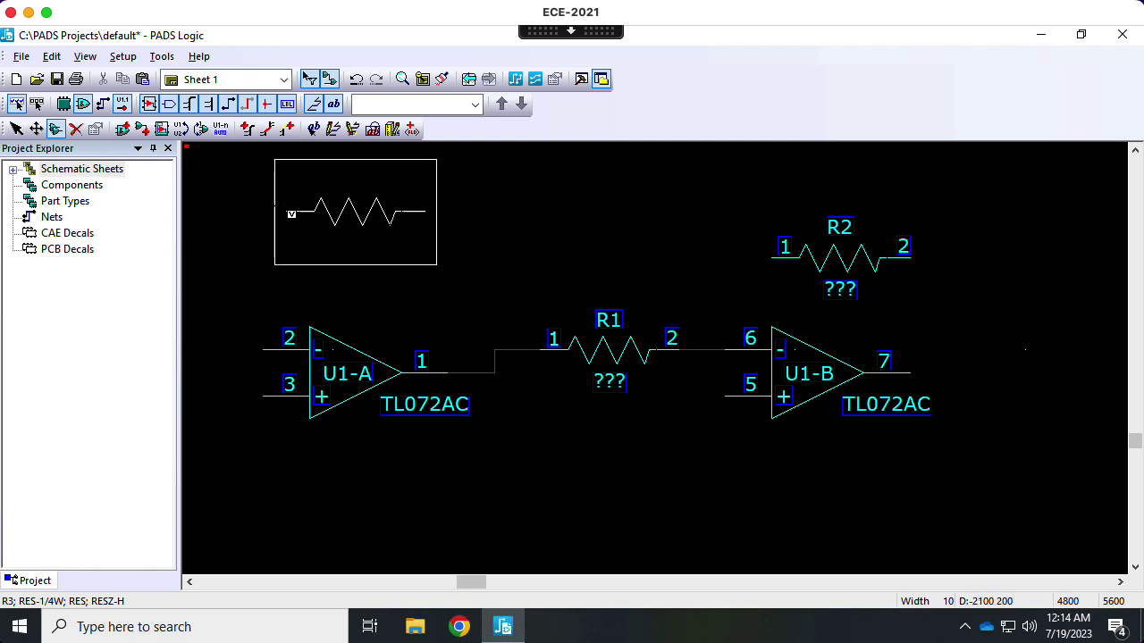
- Wire R2 as feedback around U1-B, connecting its pin 2 to output pin 7 and its pin 1 to the R1–pin 6 net
click(143, 130)
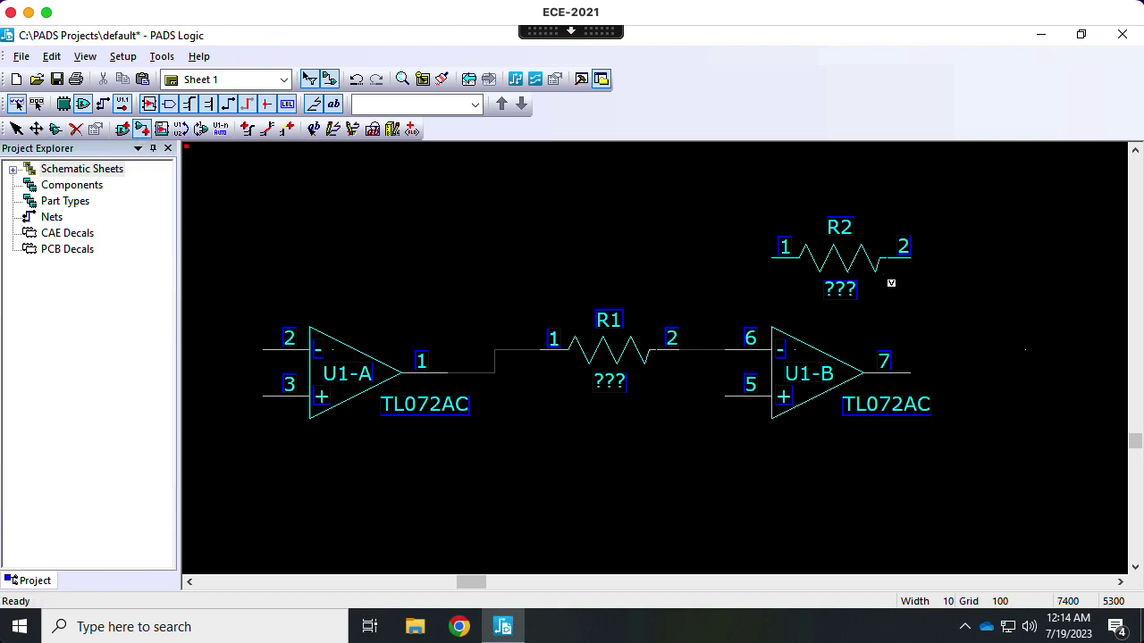
click(918, 269)
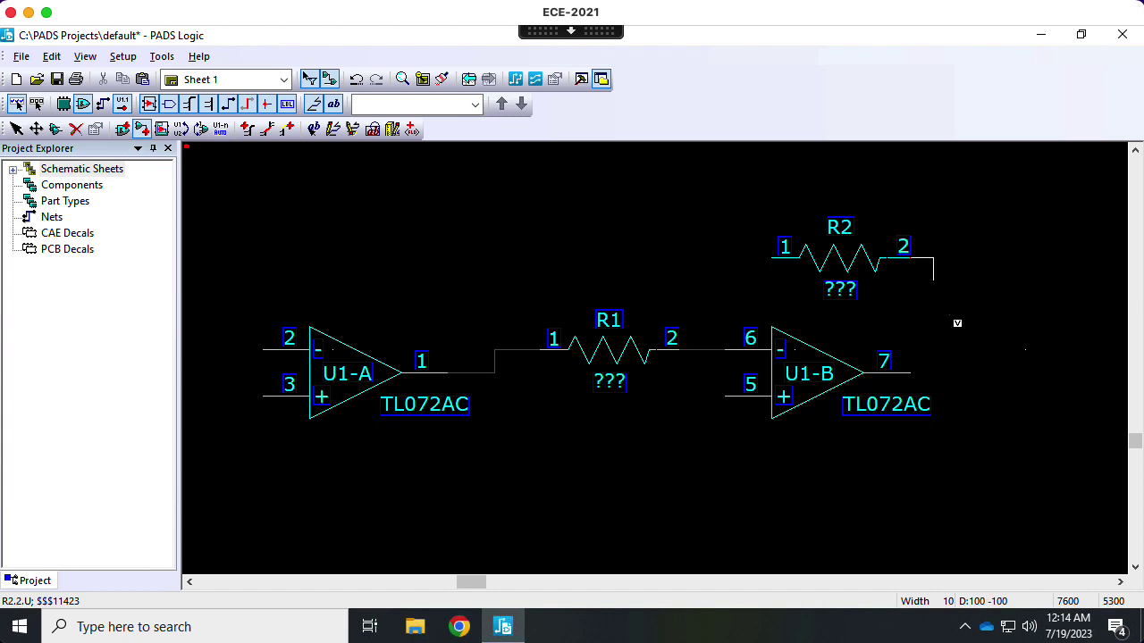
click(918, 384)
click(776, 266)
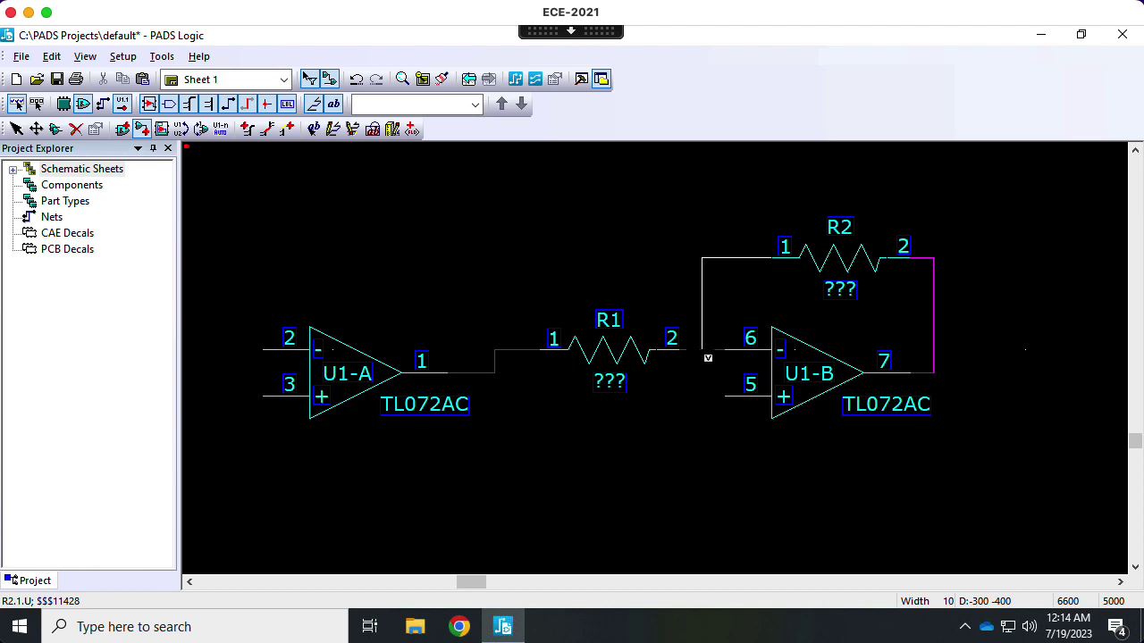
click(707, 359)
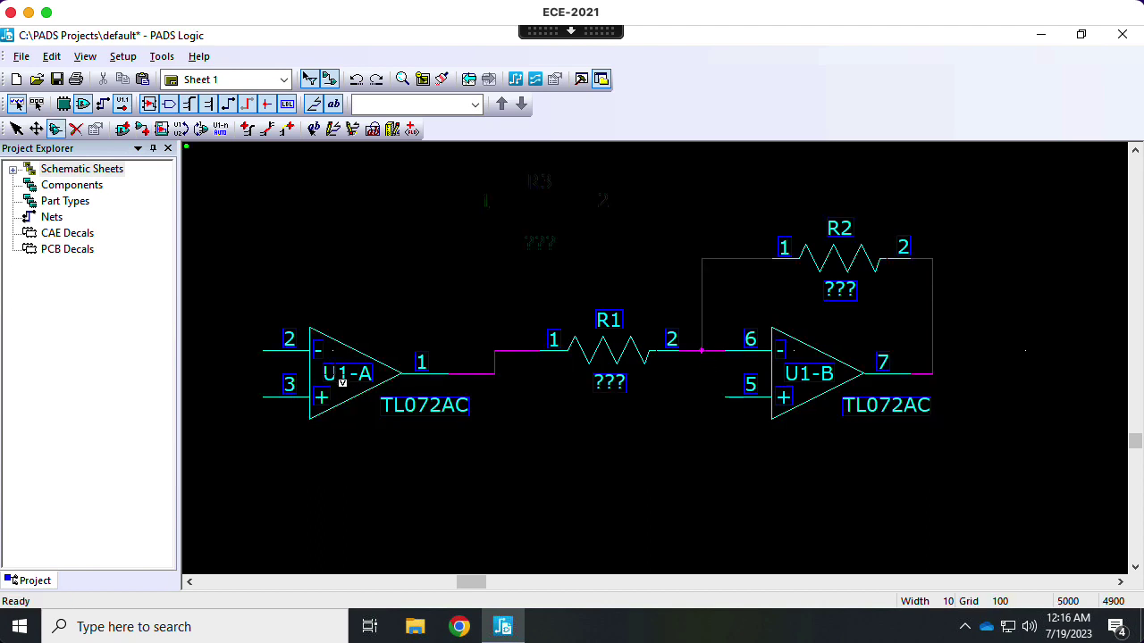
- Place a duplicate of op-amp U1-A above the original and delete the copy
click(349, 386)
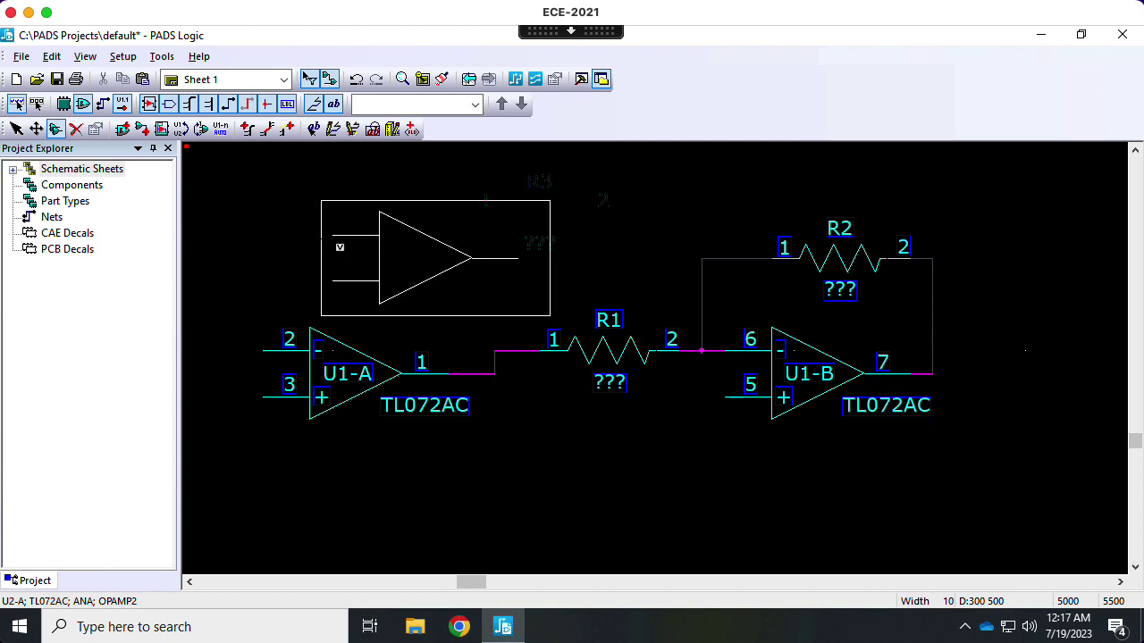
right_click(337, 246)
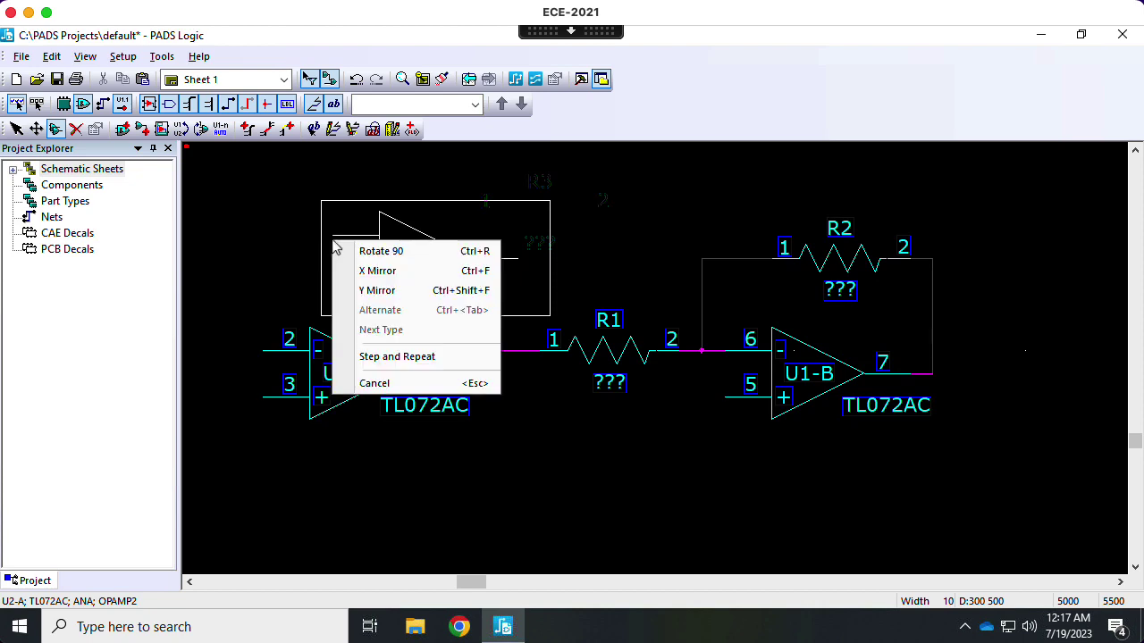
click(375, 210)
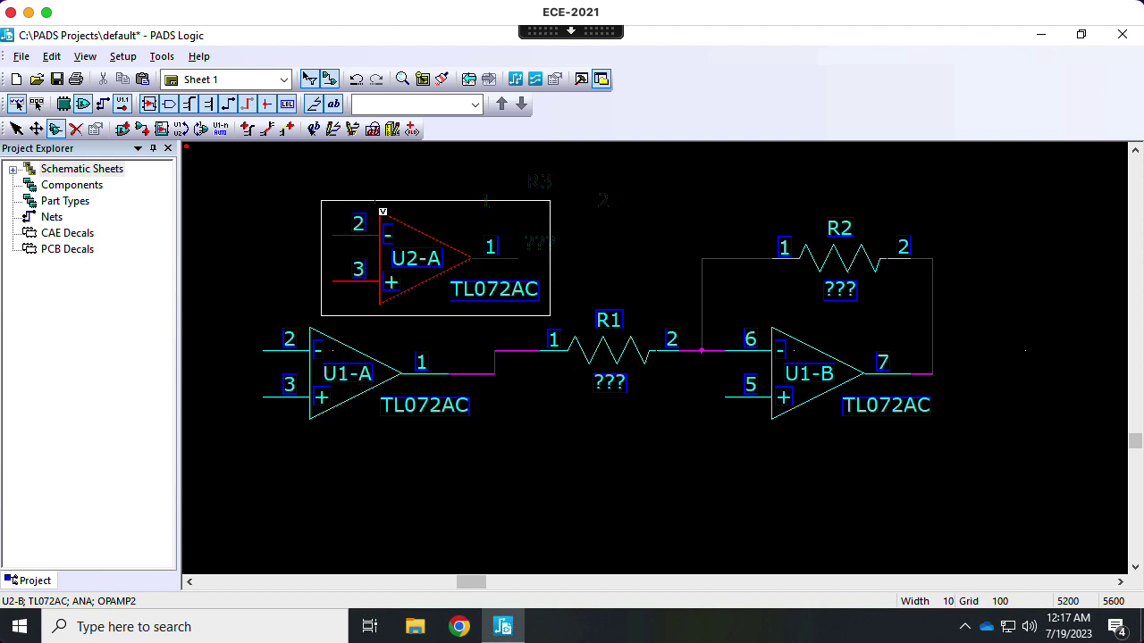
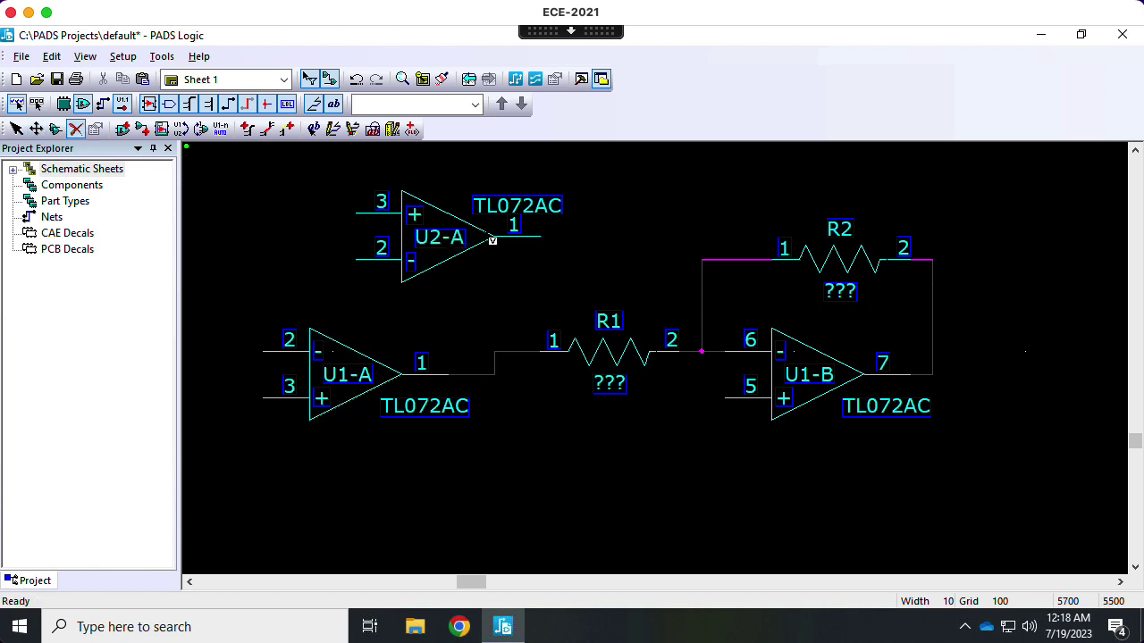
click(492, 240)
- Try moving the U1-A reference label below its op-amp symbol, and undo the move
click(36, 128)
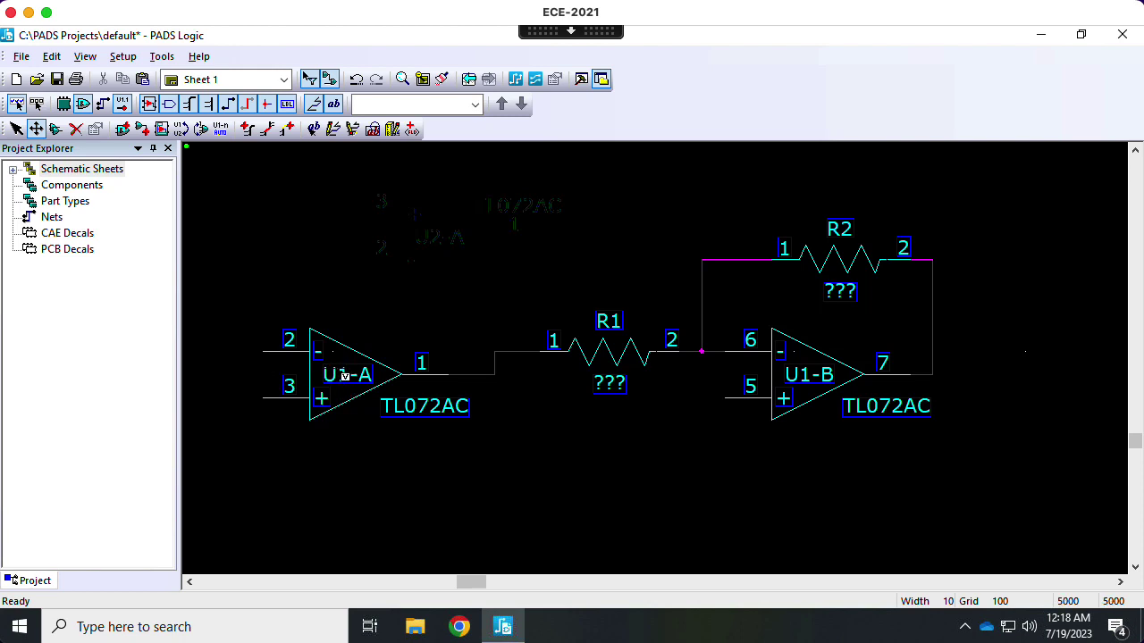
drag(363, 390, 377, 492)
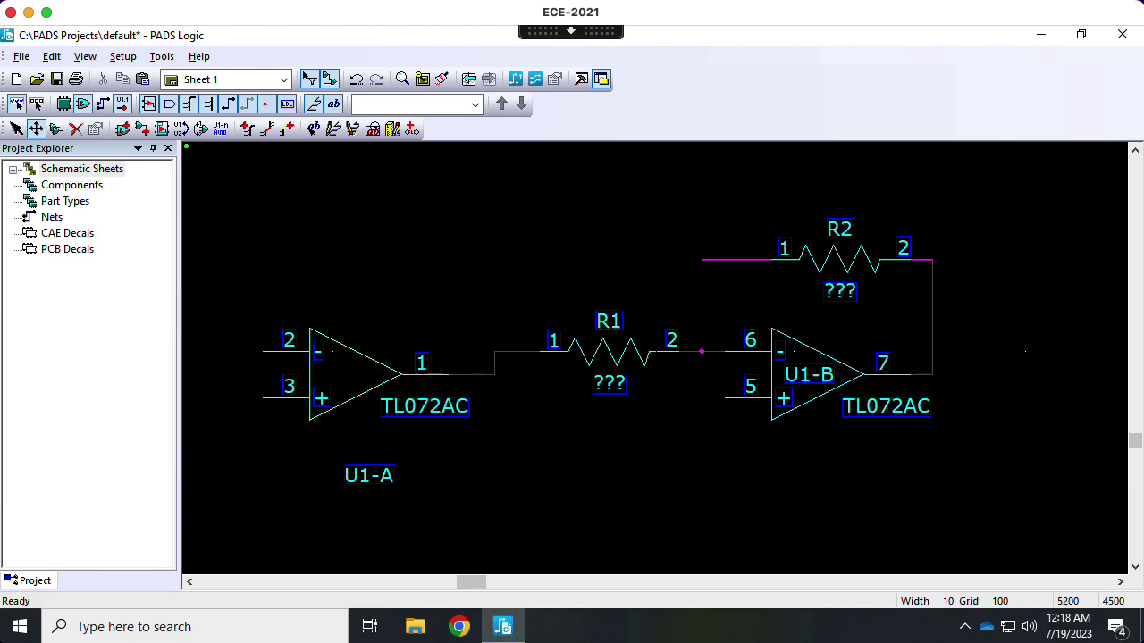
key(ctrl+z)
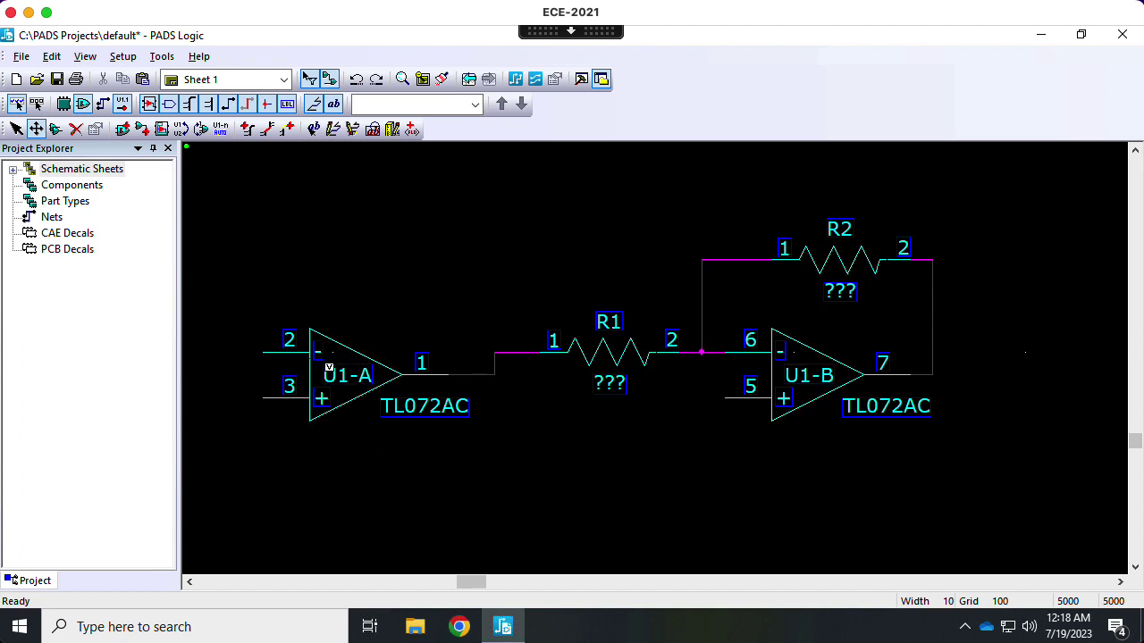
- Try moving the whole U1-A gate up toward R1 and its reference label above the symbol, undoing both moves
drag(326, 365, 390, 298)
key(Escape)
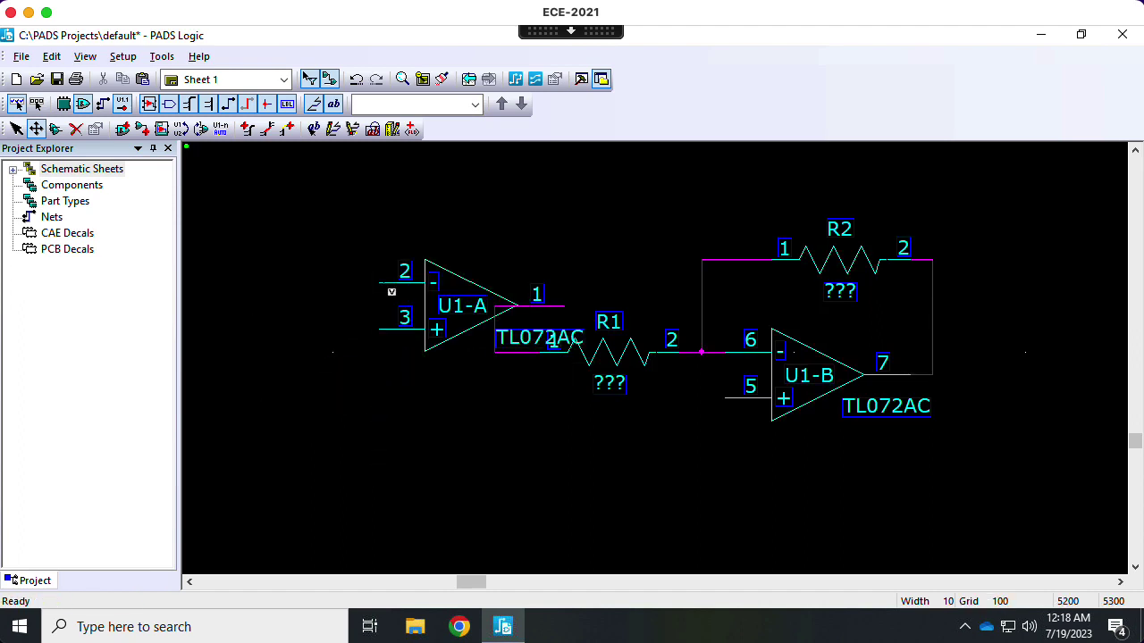
drag(325, 362, 322, 424)
key(Escape)
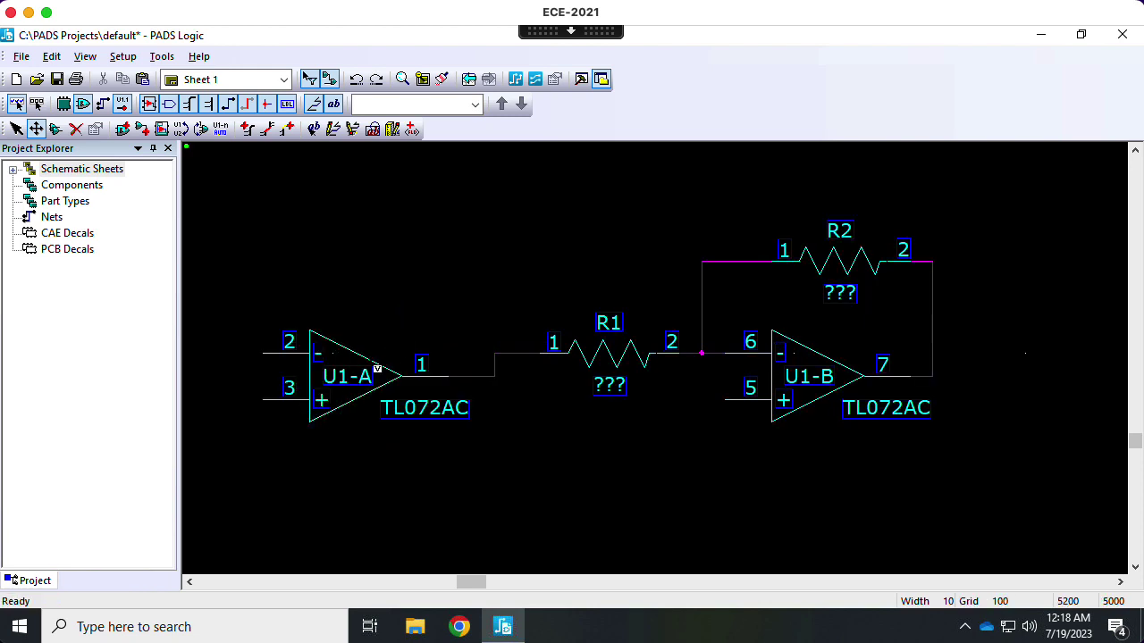
drag(337, 374, 379, 293)
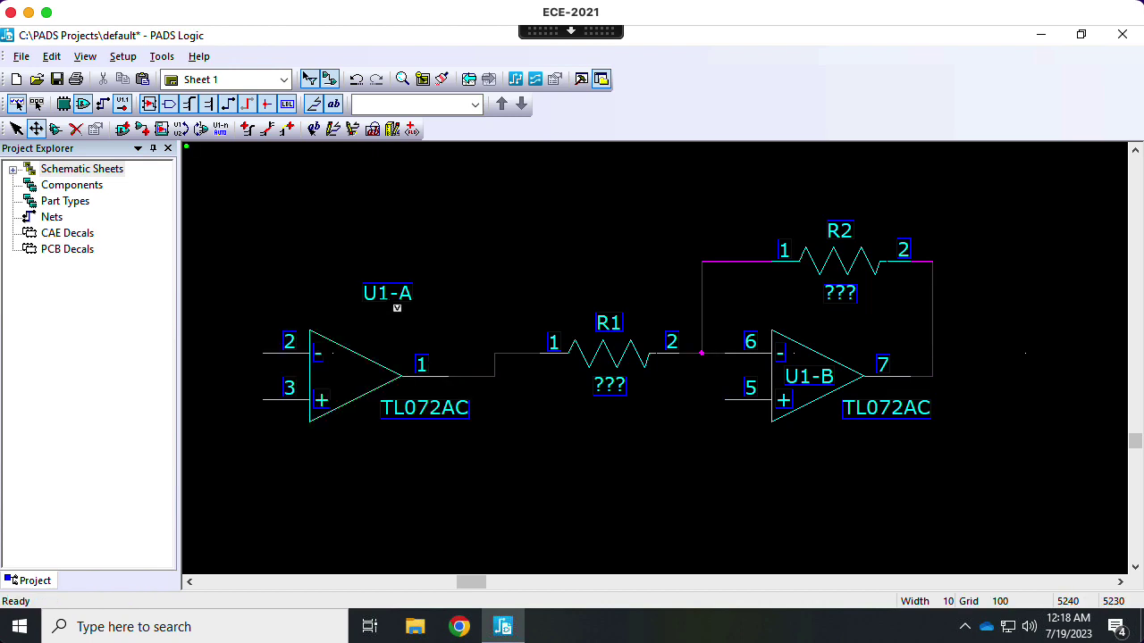
key(ctrl+z)
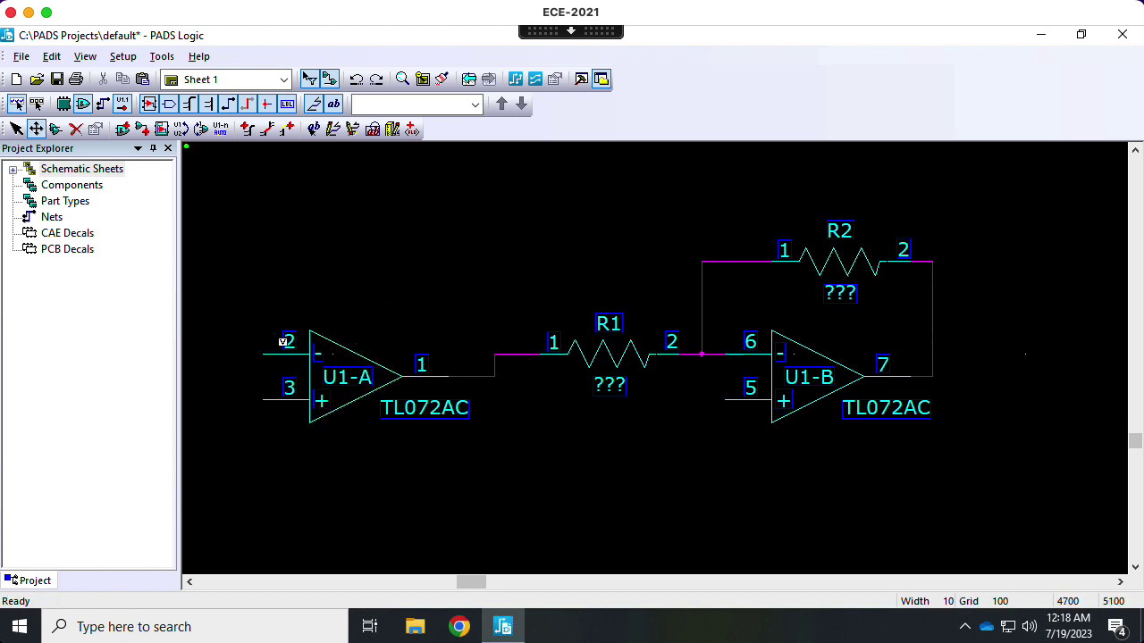
- Move the TL072AC part type label of U1-A left and down, closer beneath its op-amp symbol
drag(281, 342, 268, 284)
key(ctrl+z)
click(411, 420)
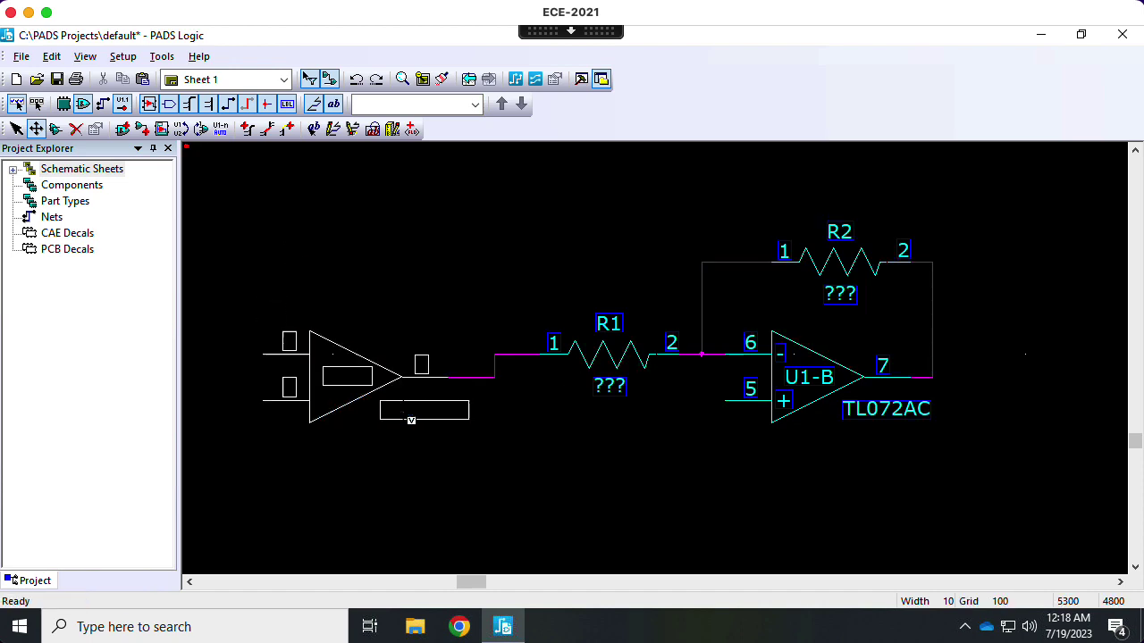
click(411, 417)
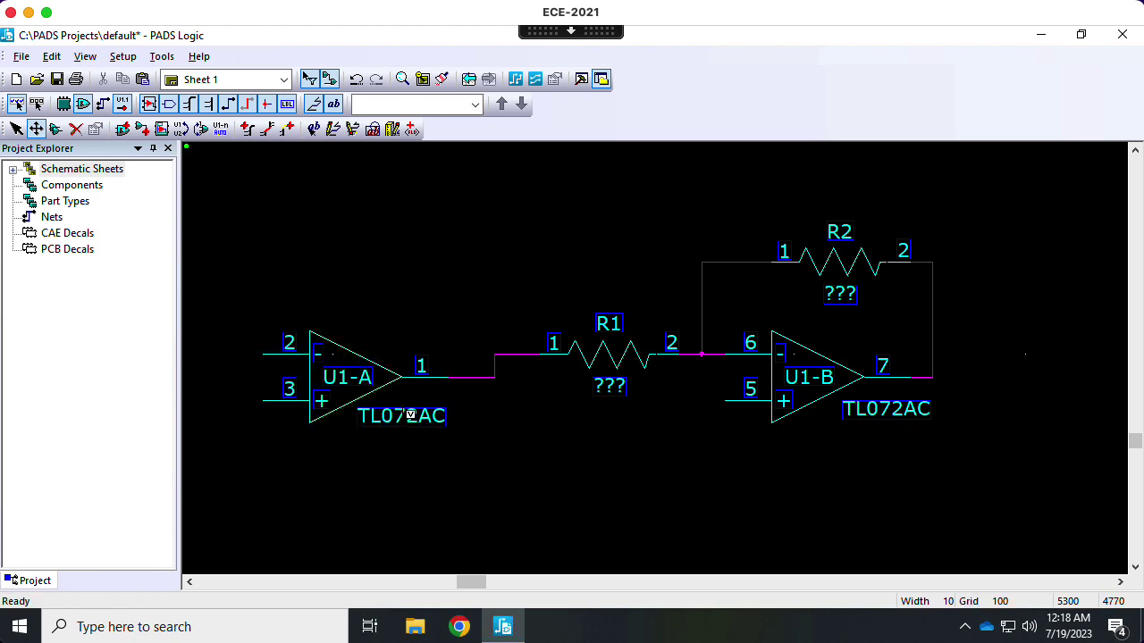
- Try moving U1-A's reference label and its plus and minus pin names, undoing the moves
drag(382, 376, 395, 296)
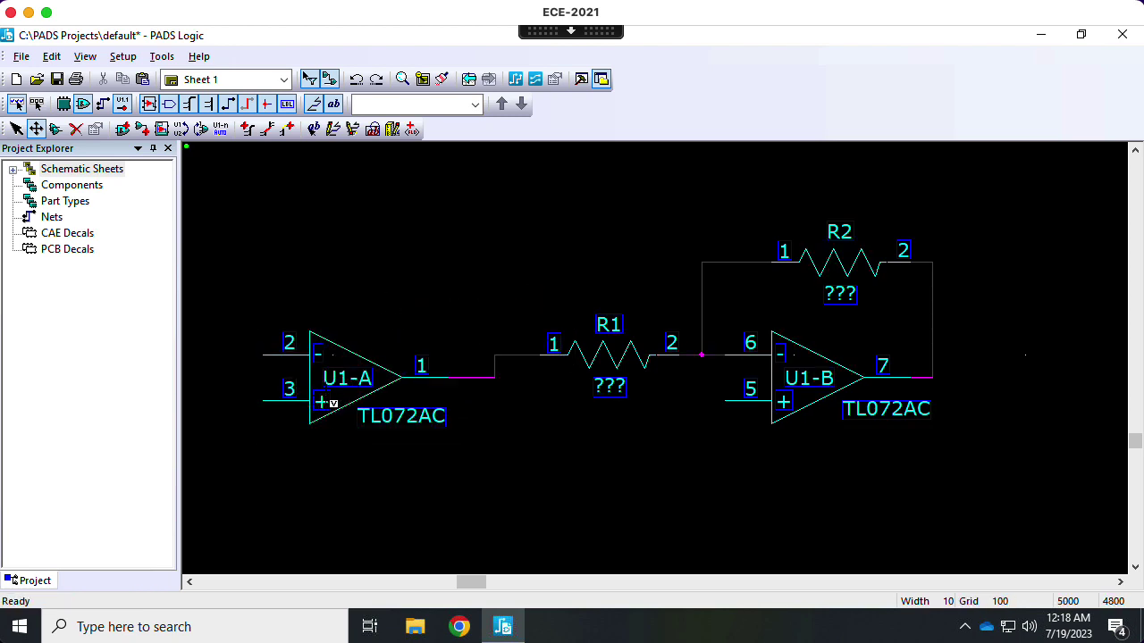
drag(332, 410, 343, 446)
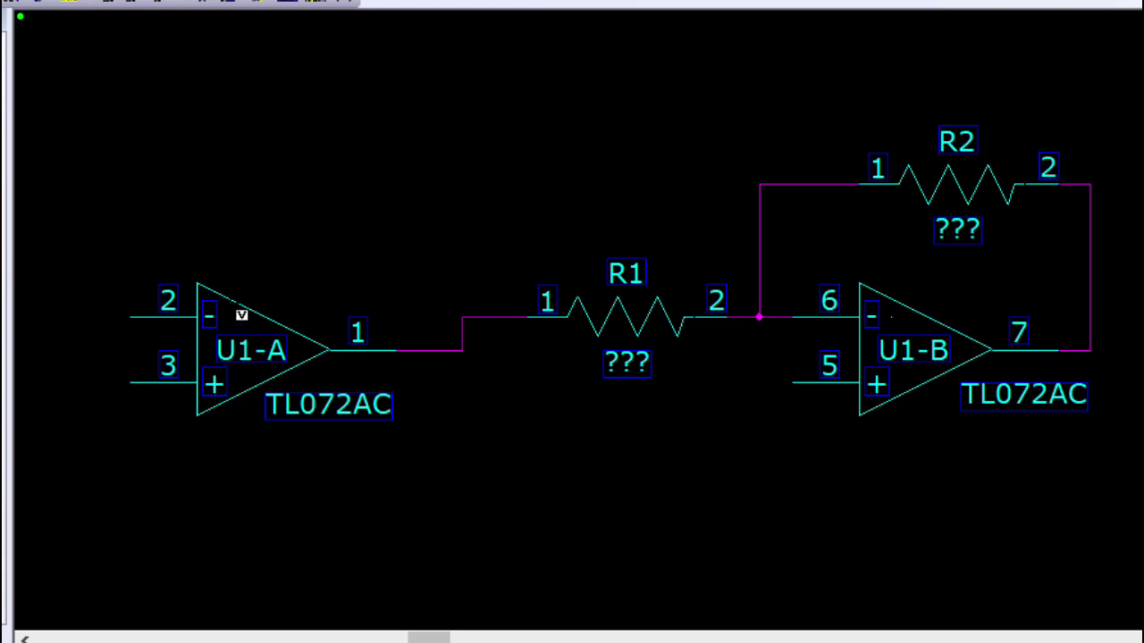
drag(220, 320, 224, 349)
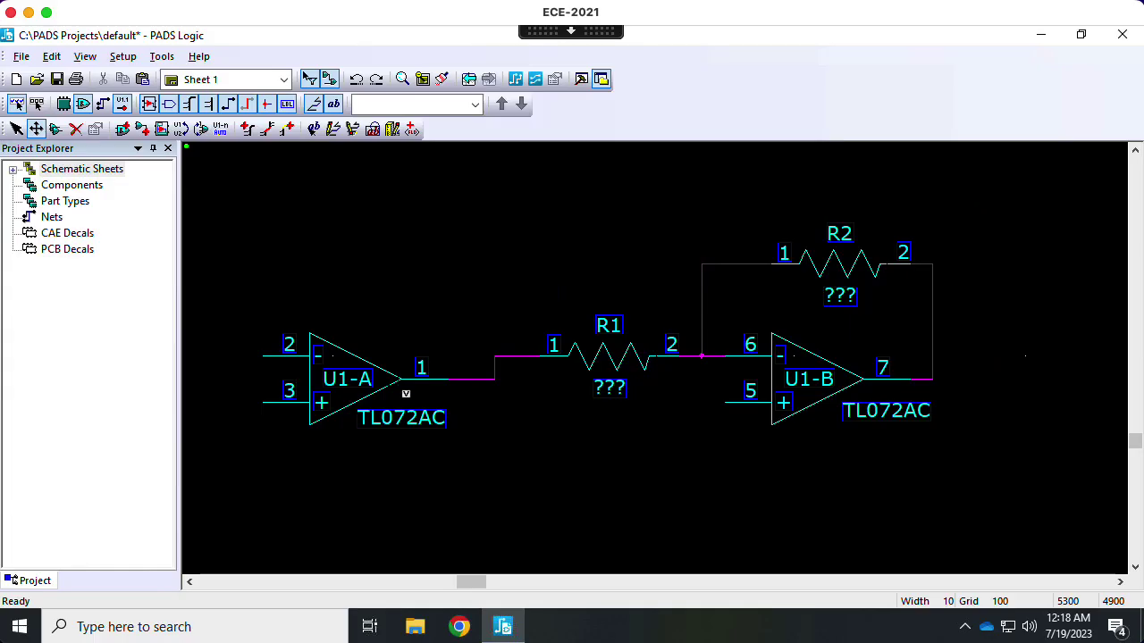
drag(361, 387, 381, 342)
key(ctrl+z)
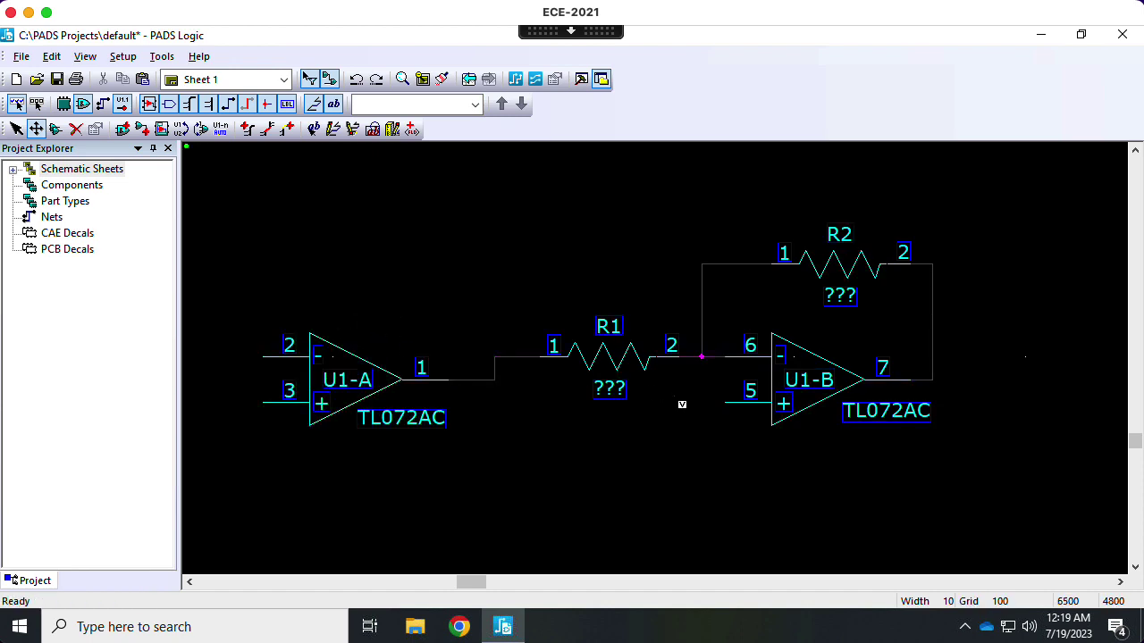
- Try moving the ??? value label of resistor R1 further below its symbol
mouse_move(622, 394)
mouse_down()
mouse_move(608, 386)
mouse_move(615, 408)
mouse_move(626, 403)
mouse_move(613, 386)
mouse_up()
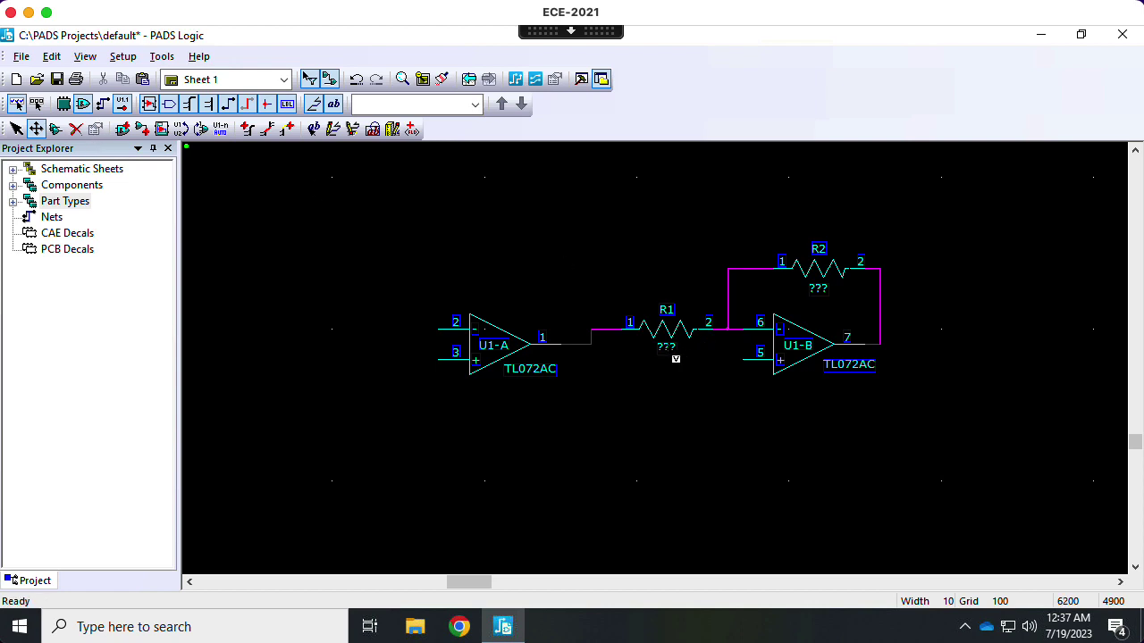
click(673, 353)
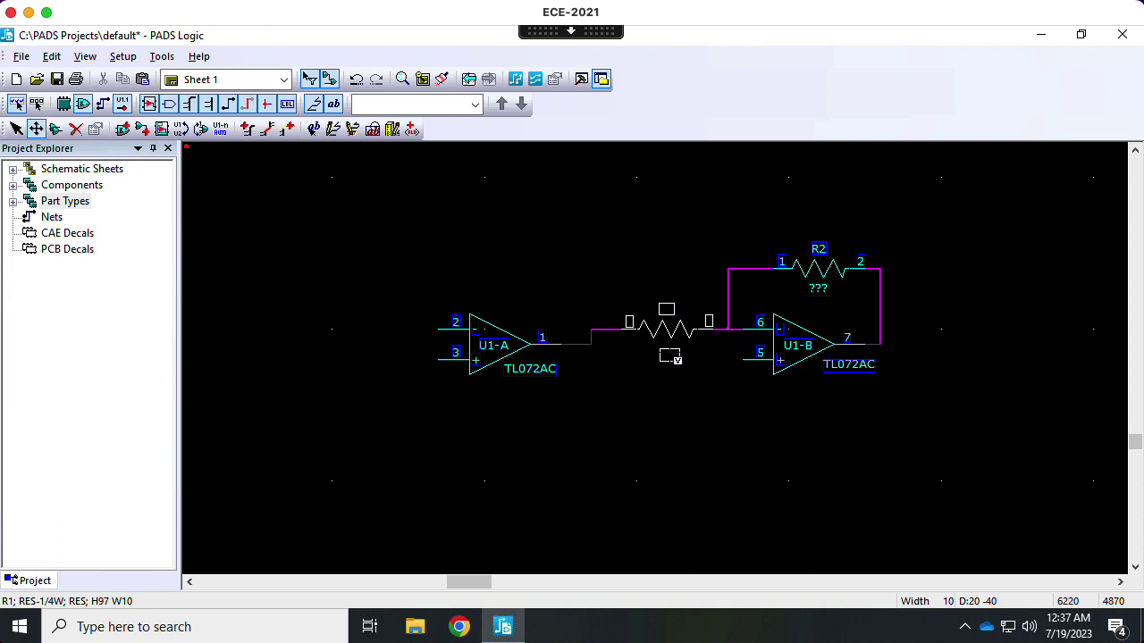
click(675, 431)
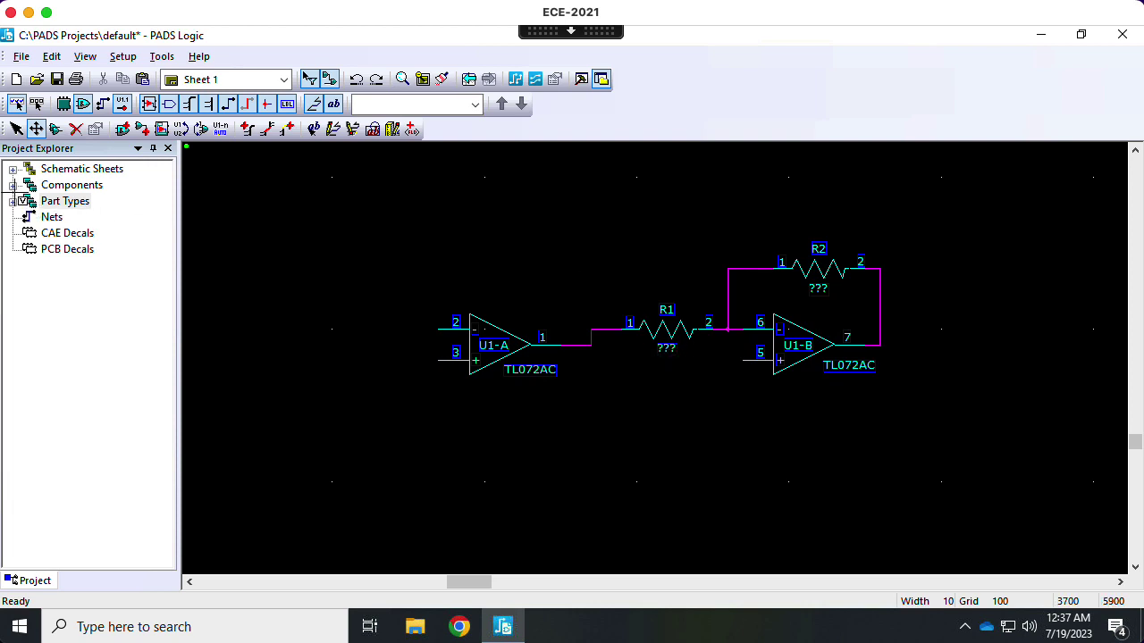
- Expand the RES-1/4W part type and view the pins and nets of its resistors R1 and R2
click(13, 201)
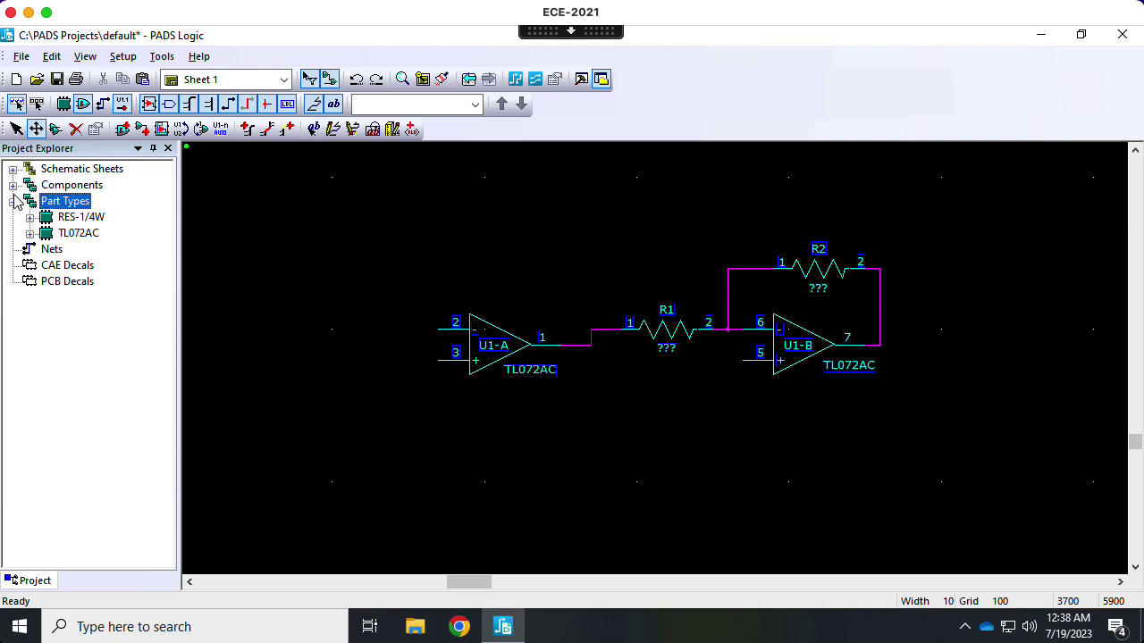
click(82, 218)
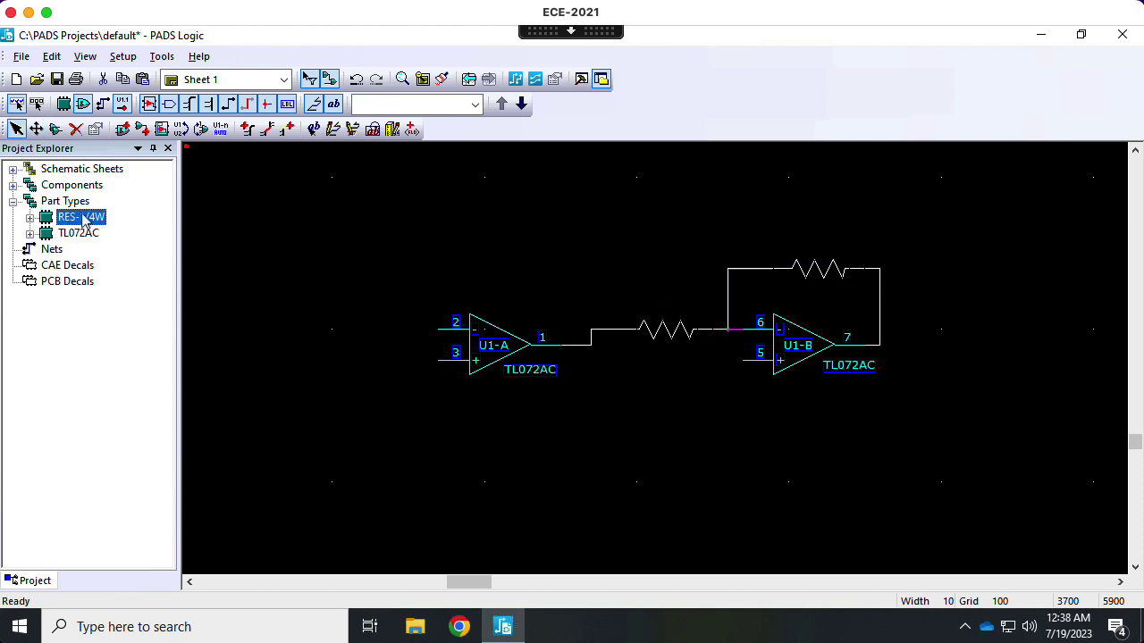
click(30, 217)
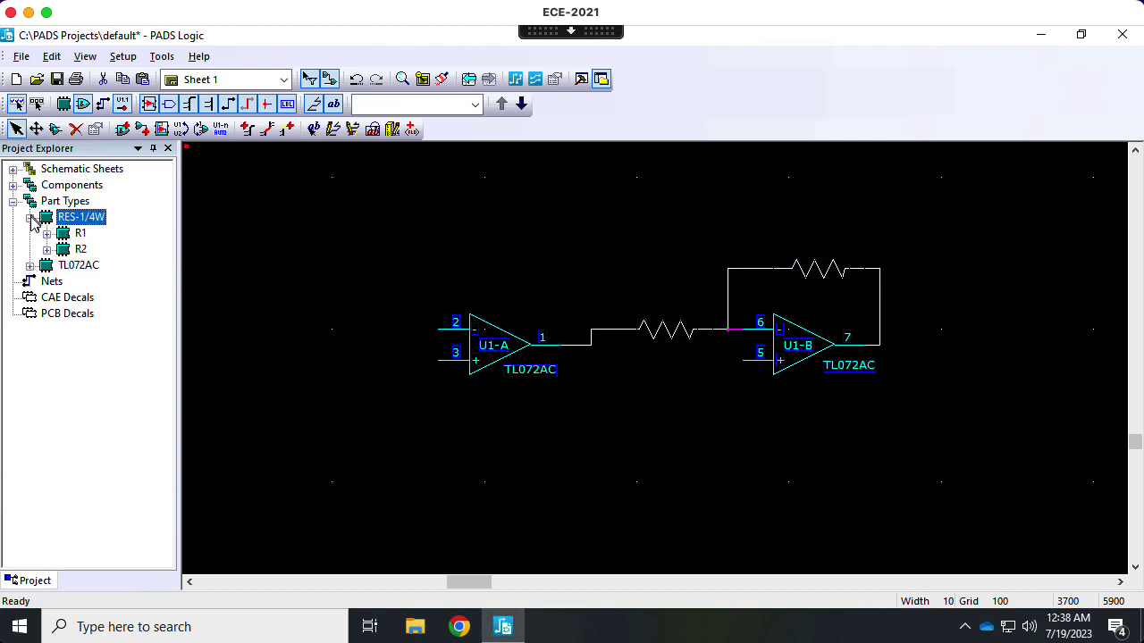
click(48, 233)
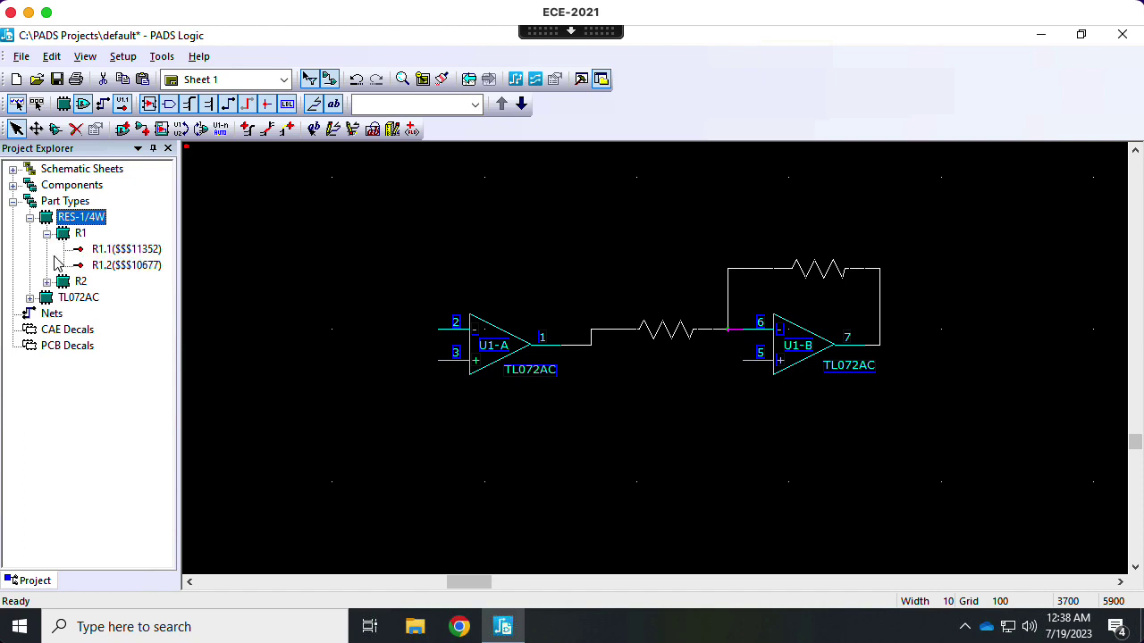
click(47, 281)
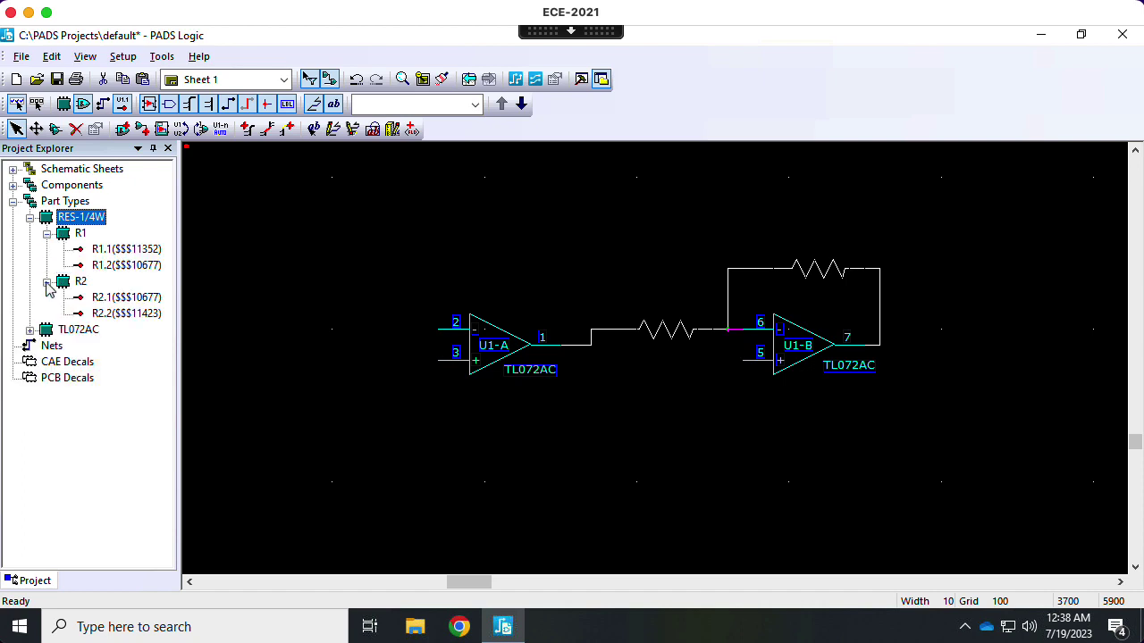
- Highlight pins R1.1 and R1.2 in turn in the part type tree and view the options for R1
click(104, 257)
key(Down)
key(Up)
key(Down)
key(Up)
key(Down)
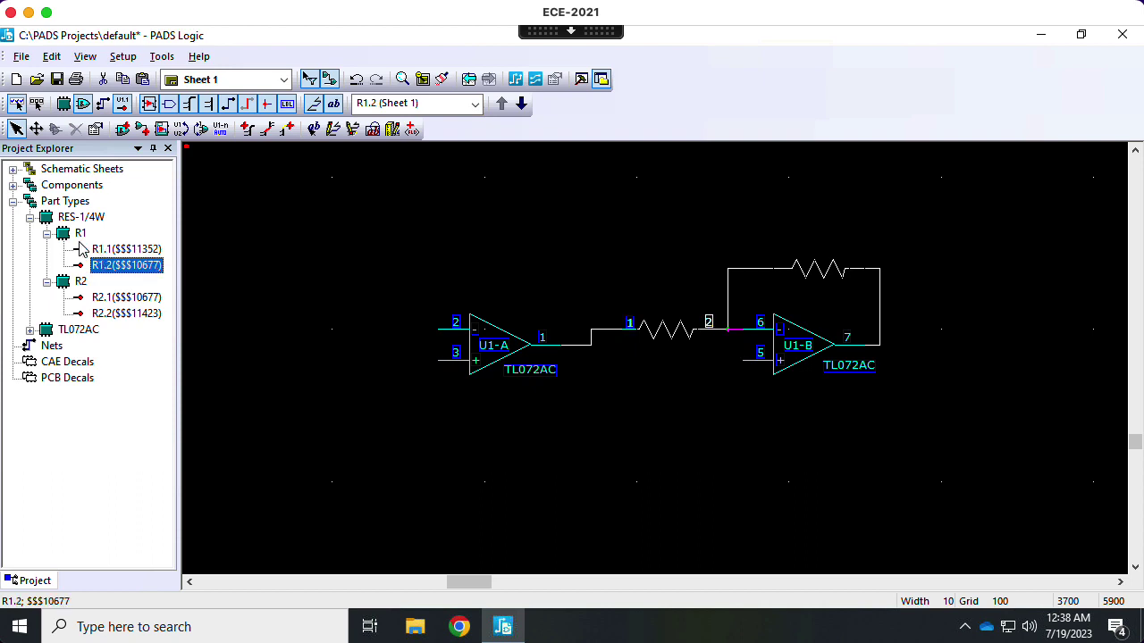
key(Left)
key(Left)
key(Right)
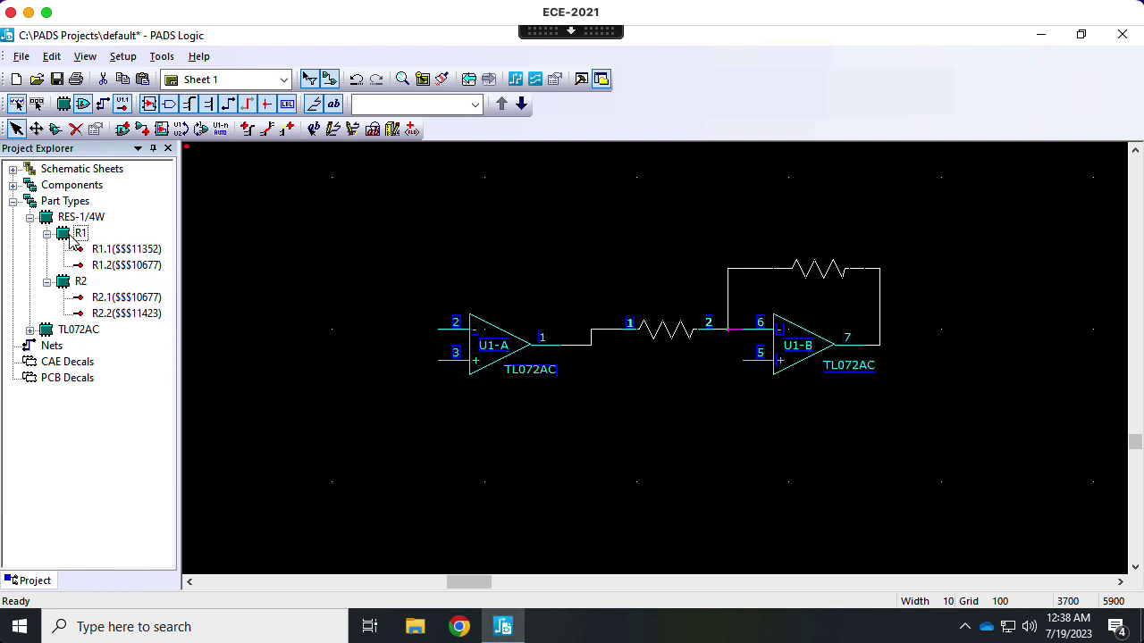
right_click(71, 237)
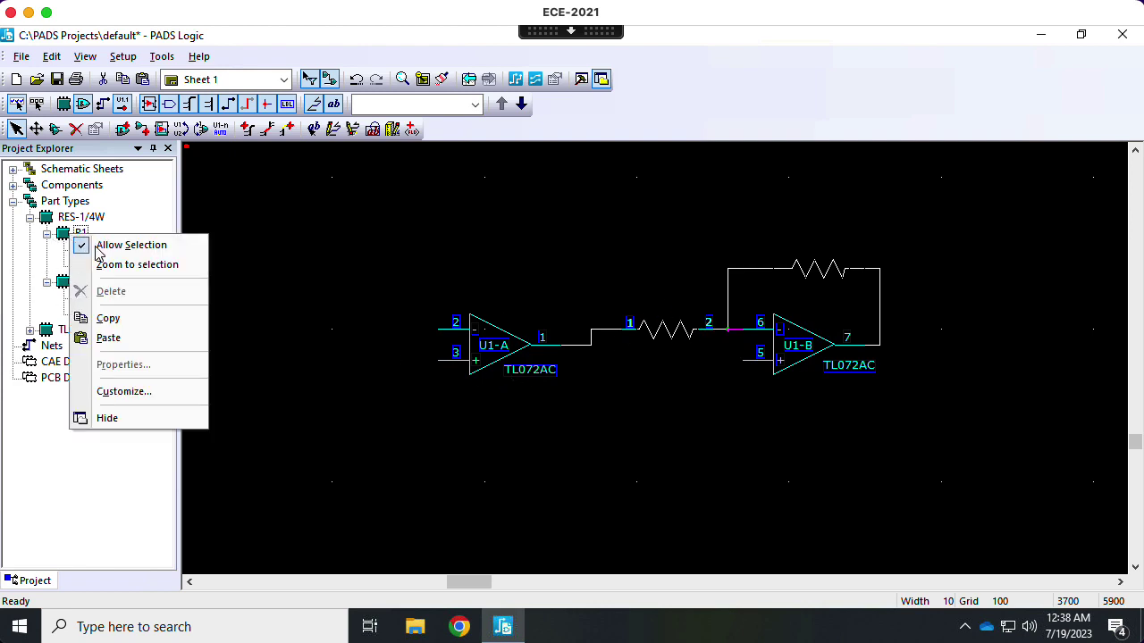
click(653, 348)
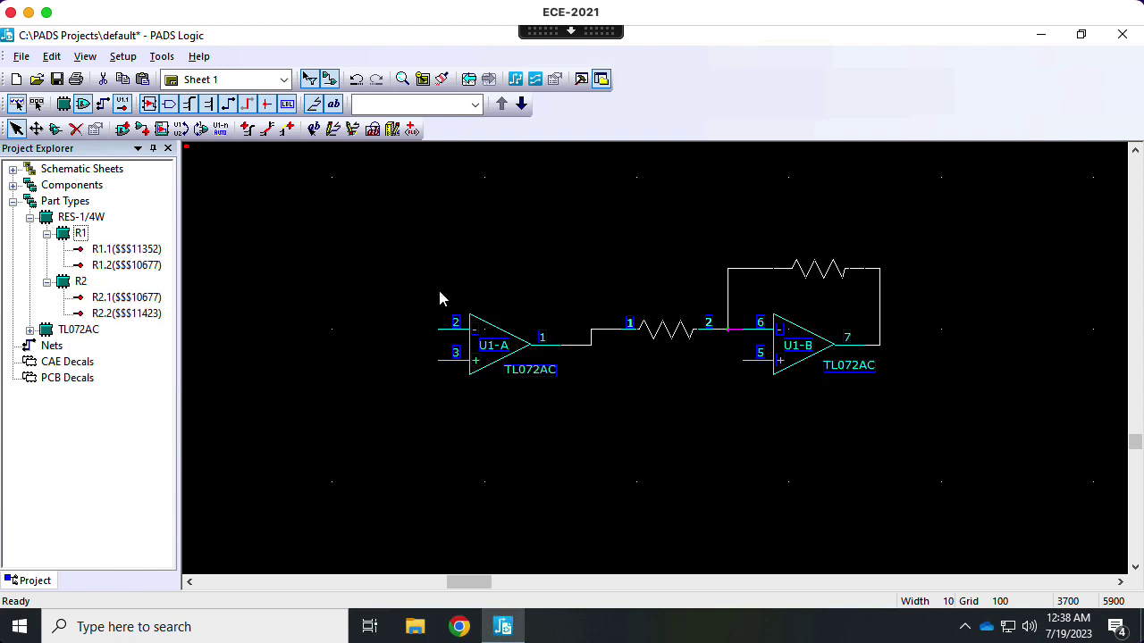
- Try moving all RES-1/4W resistors together, up and to the left
click(81, 217)
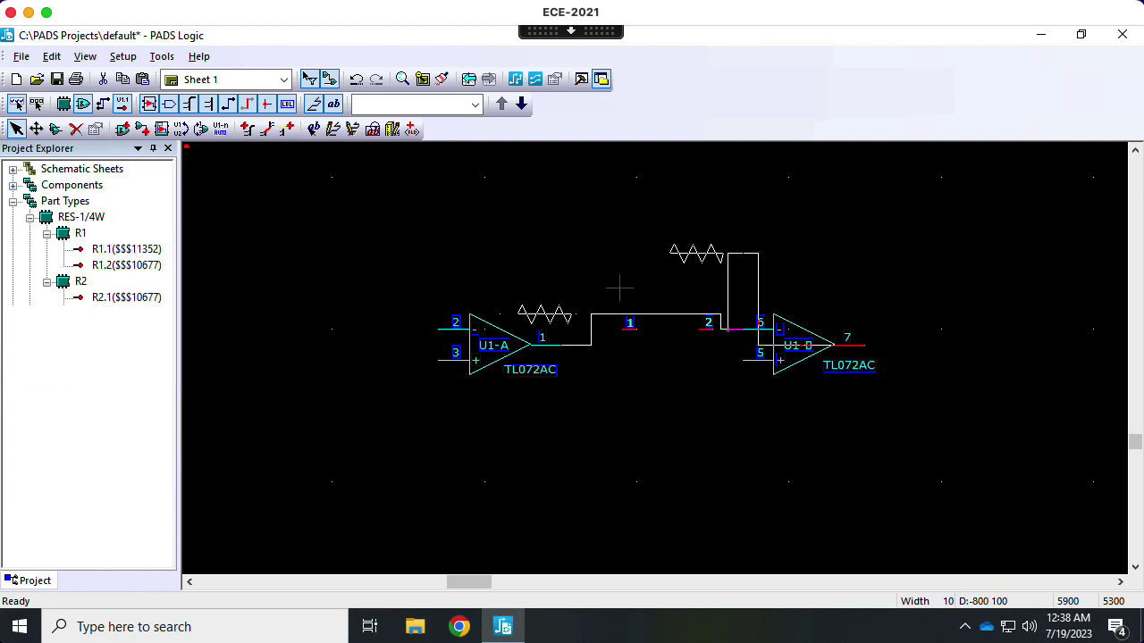
click(606, 236)
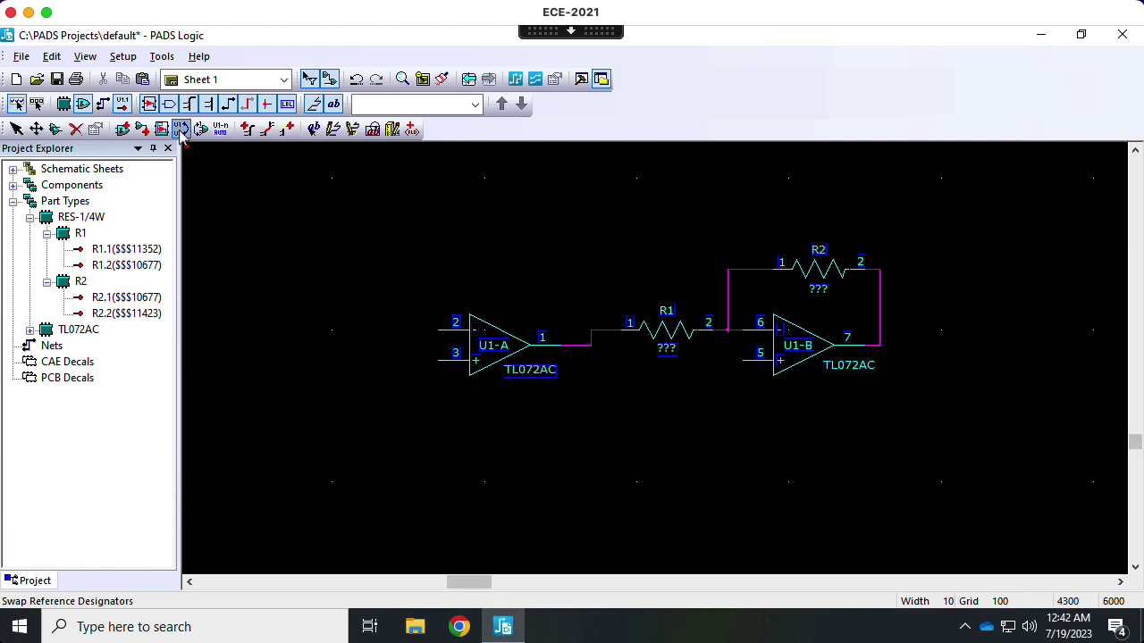
- Swap the reference designators of op-amp gates U1-A and U1-B
click(182, 130)
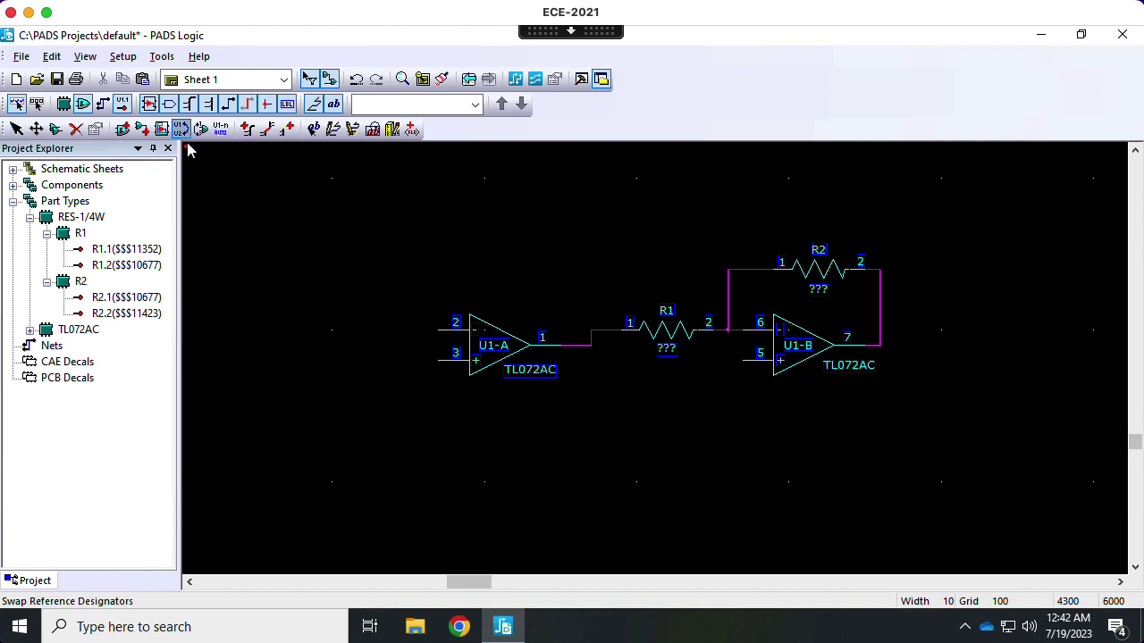
click(506, 350)
click(812, 354)
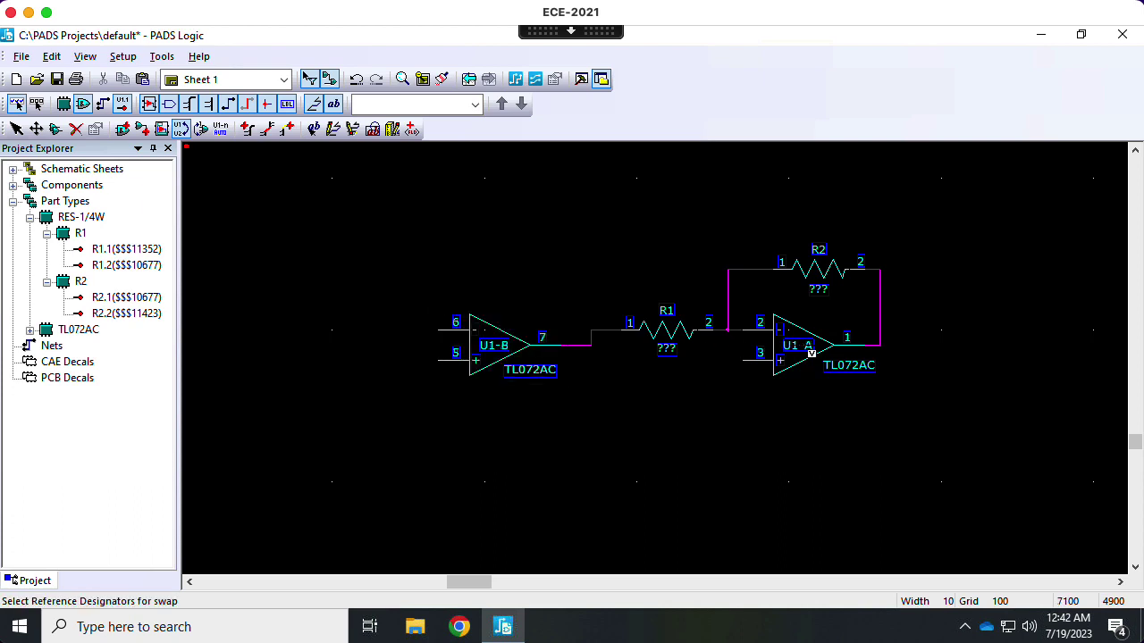
click(502, 354)
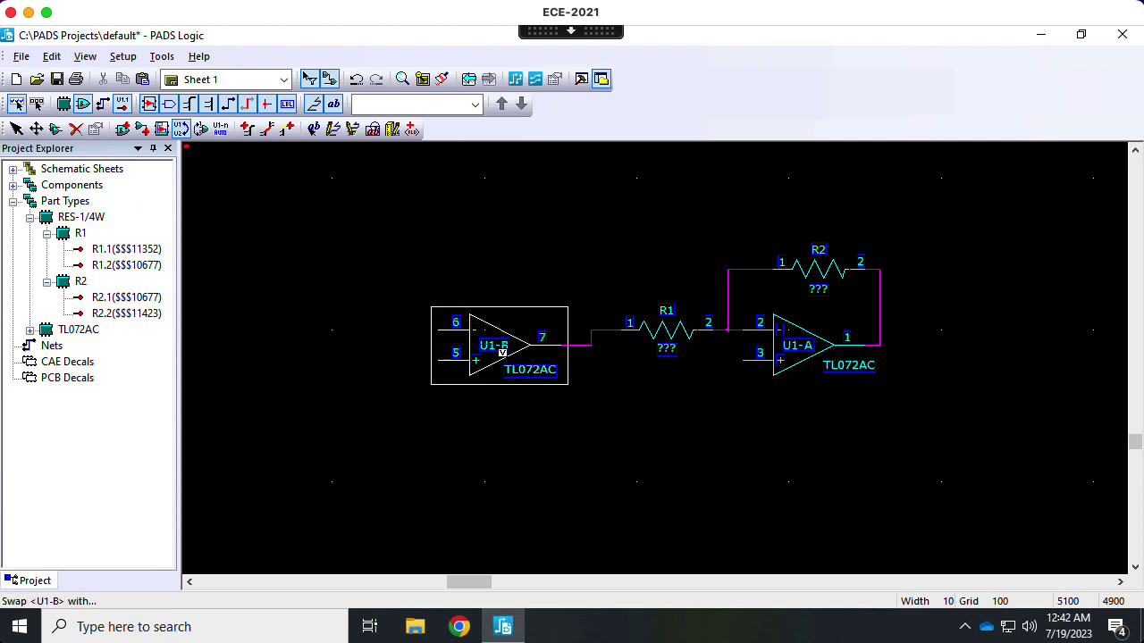
click(808, 358)
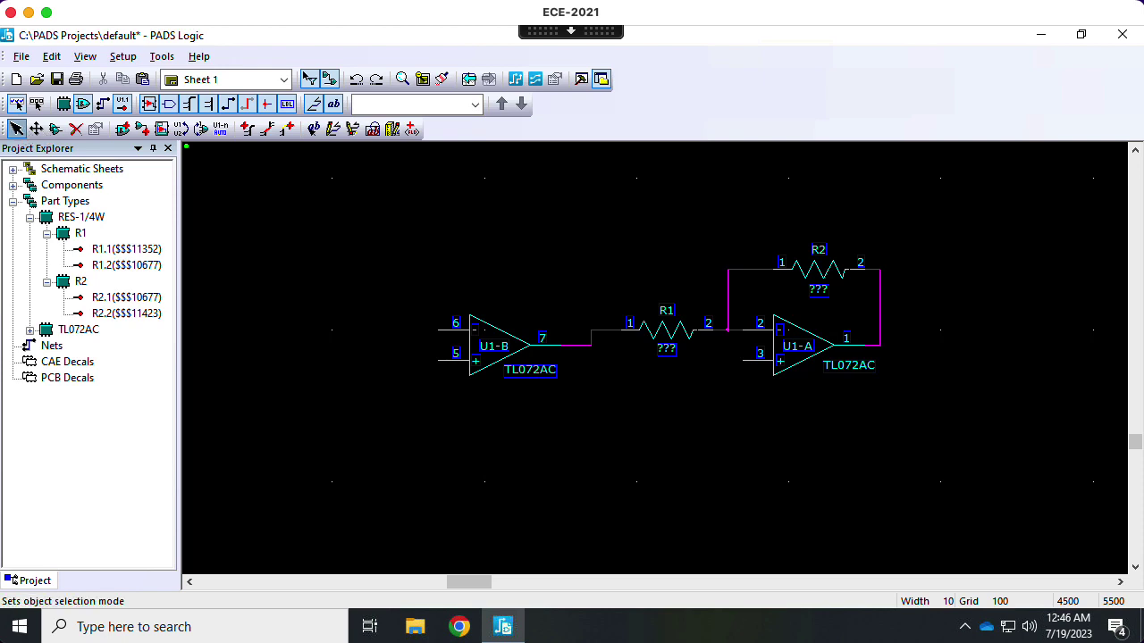
- Duplicate the entire two-op-amp circuit with its resistors and wires, and align the copy directly below the original
click(17, 130)
drag(420, 230, 917, 409)
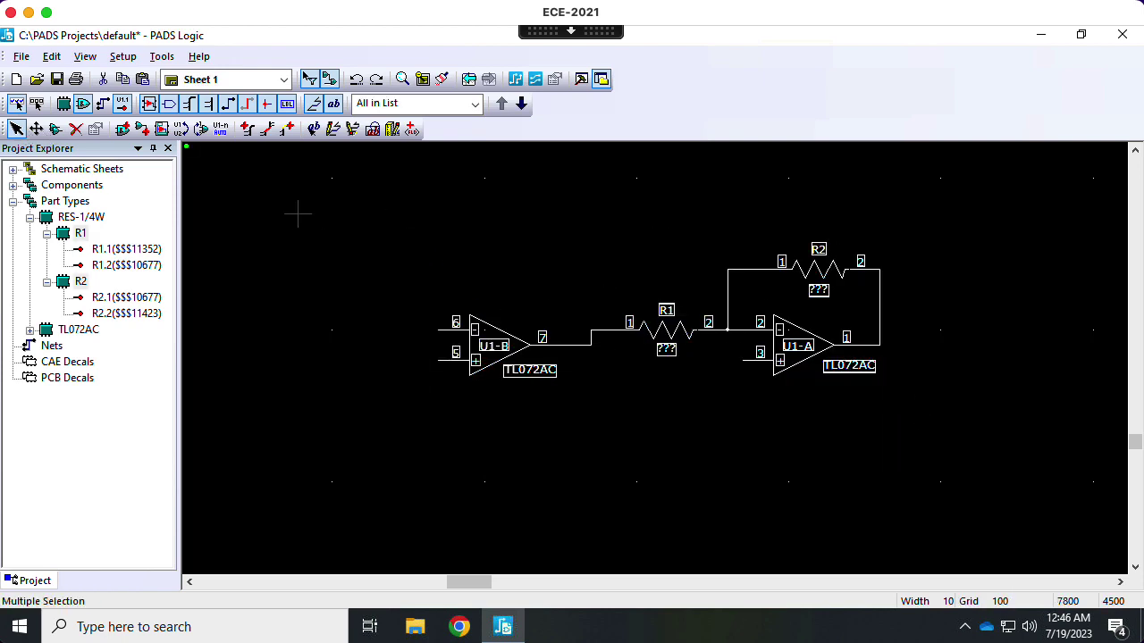
click(55, 129)
click(559, 503)
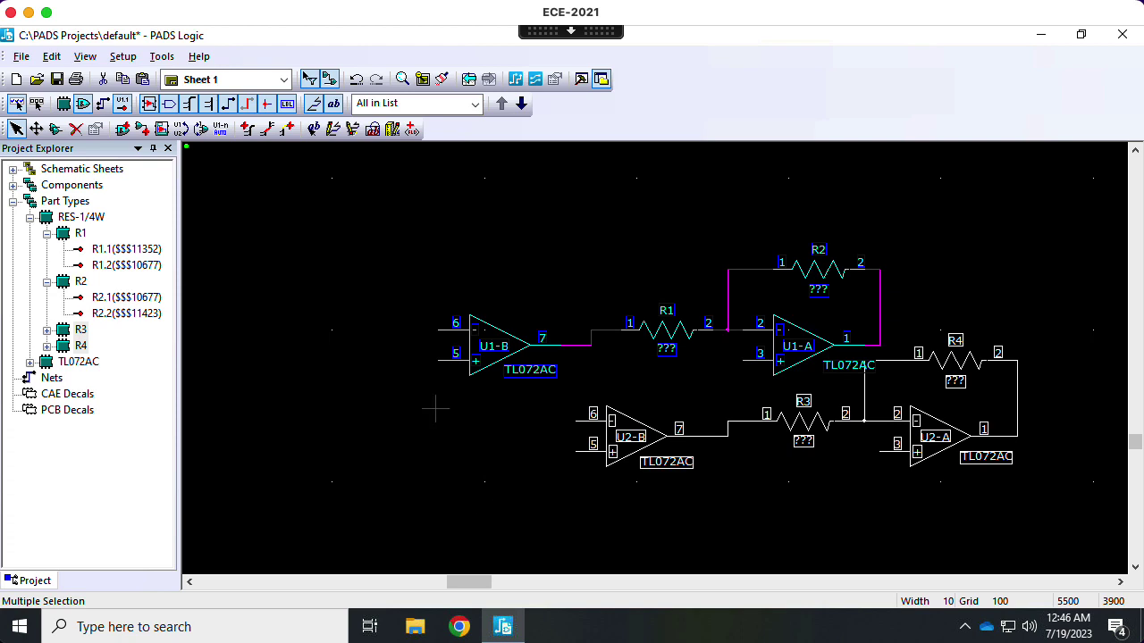
click(82, 104)
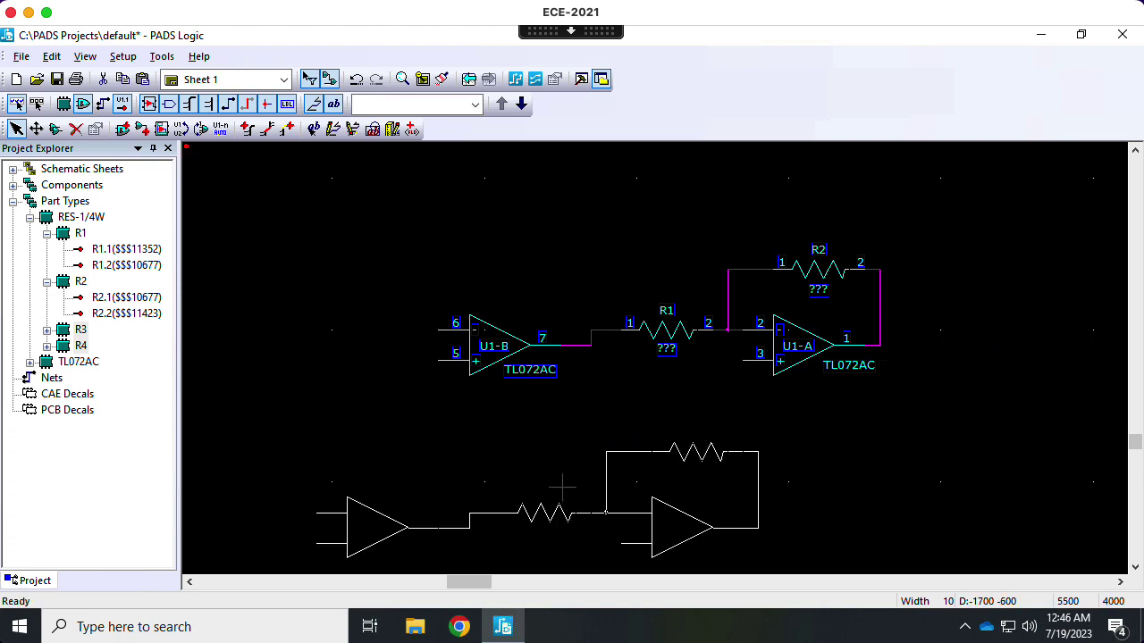
click(676, 462)
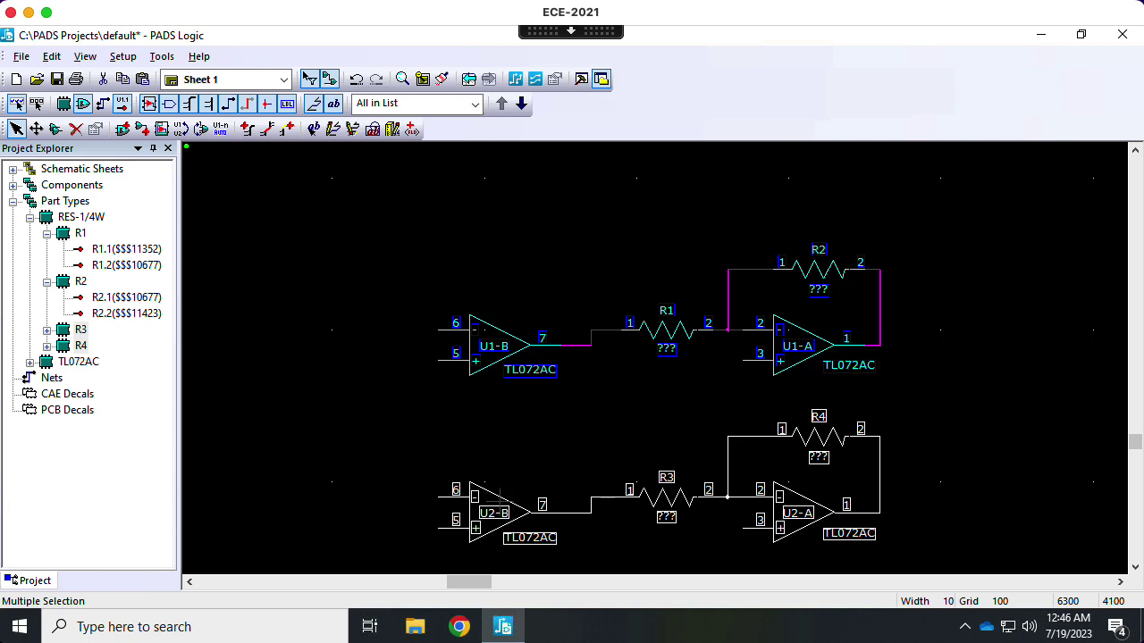
click(1000, 421)
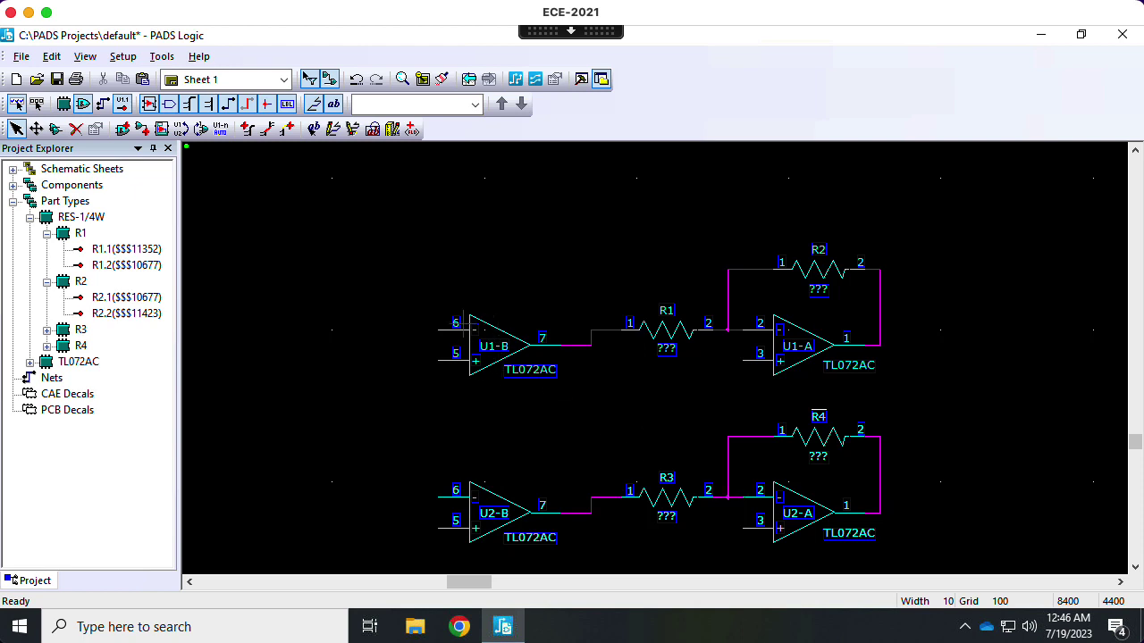
- Expand U1 in the component tree and highlight its gates U1-A and U1-B in turn
click(13, 185)
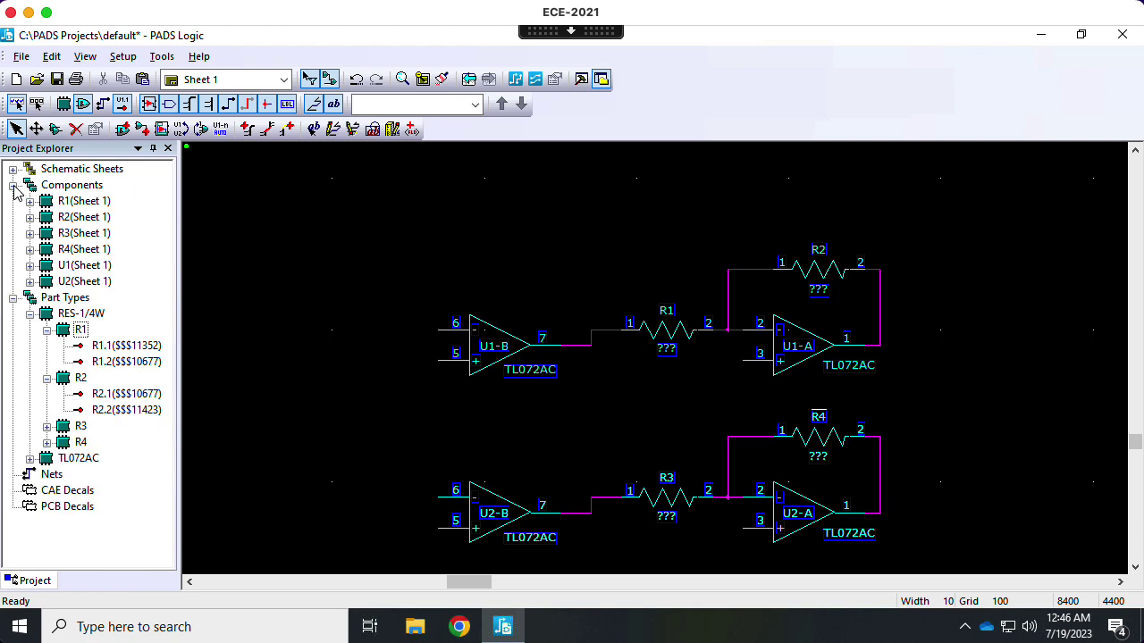
click(29, 266)
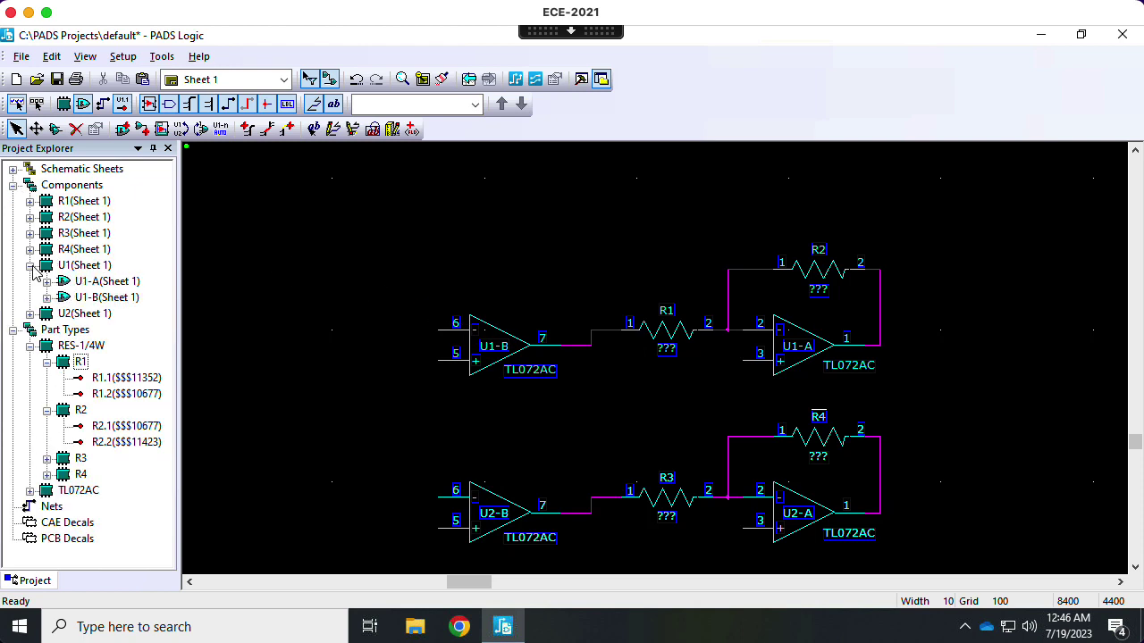
click(80, 282)
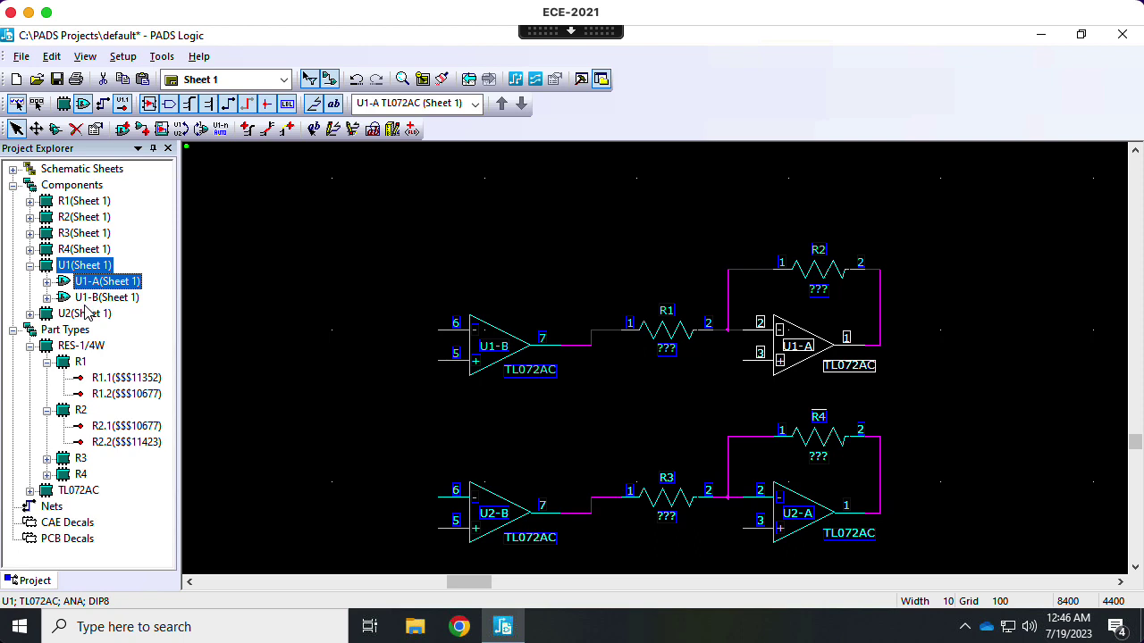
click(90, 299)
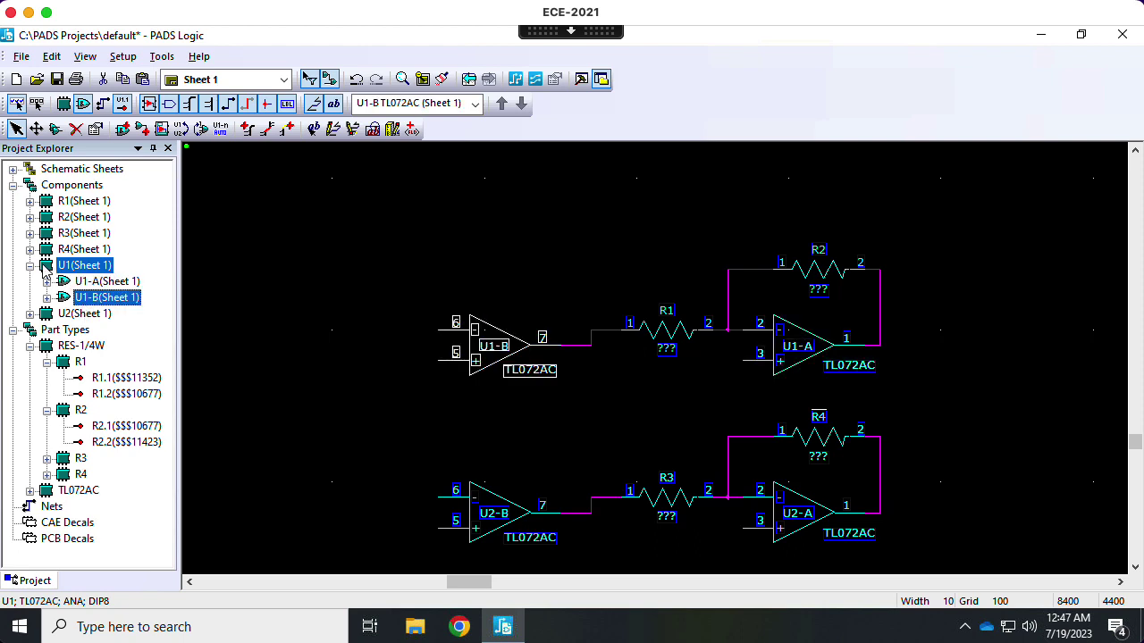
- Select both gates of component U1 and open its part properties
click(42, 266)
right_click(43, 268)
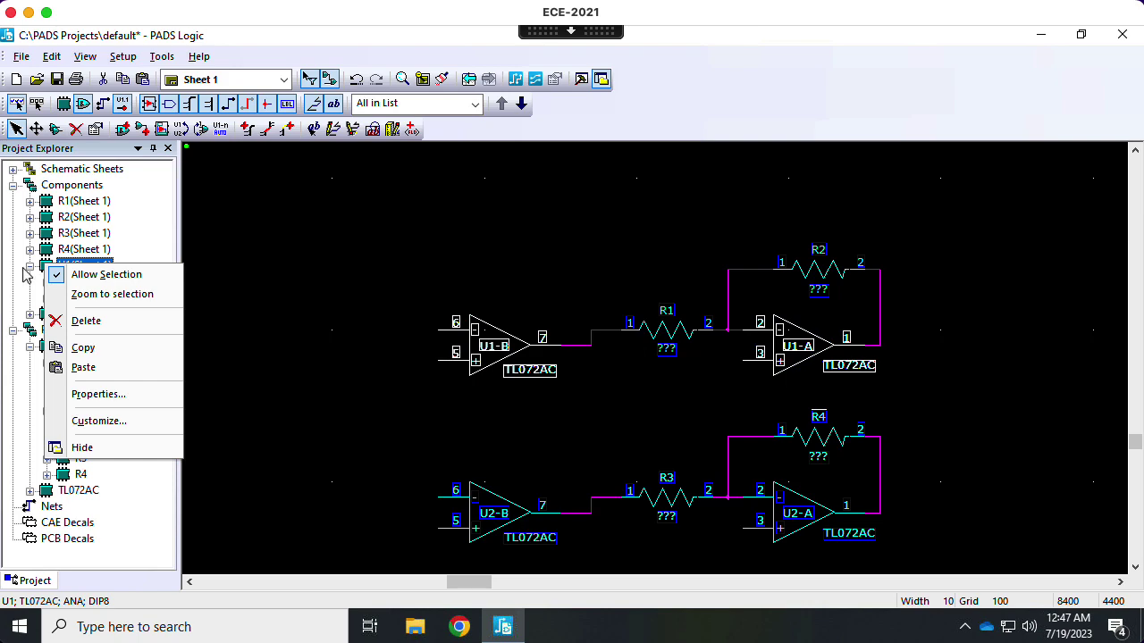
click(98, 396)
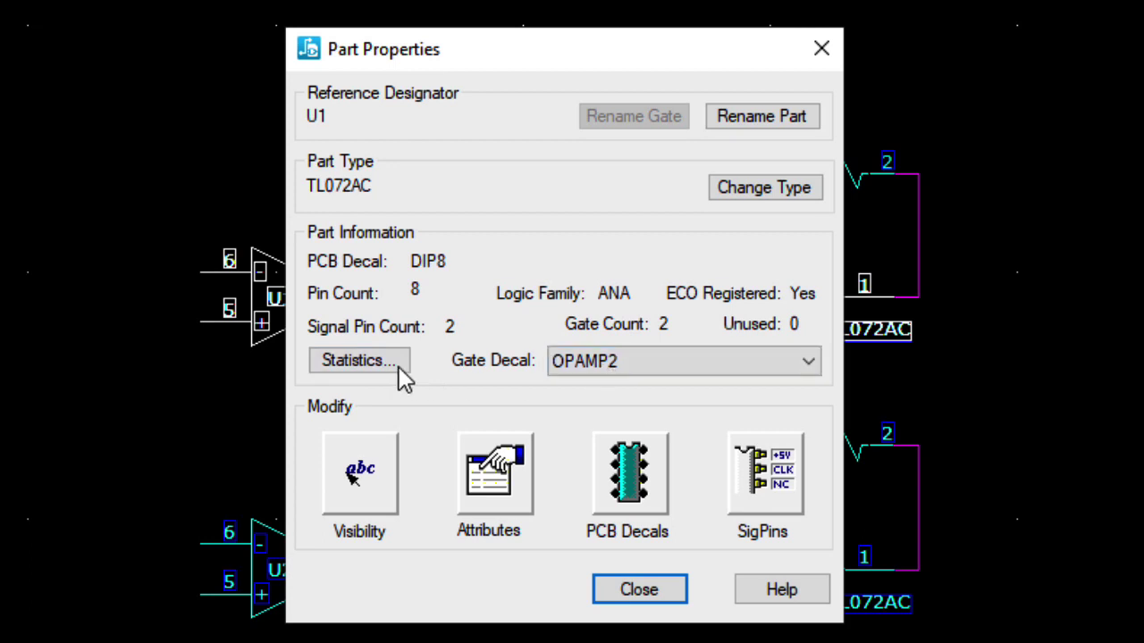
- Examine the signal pins assigned to part U1 and close its properties without changes
click(758, 483)
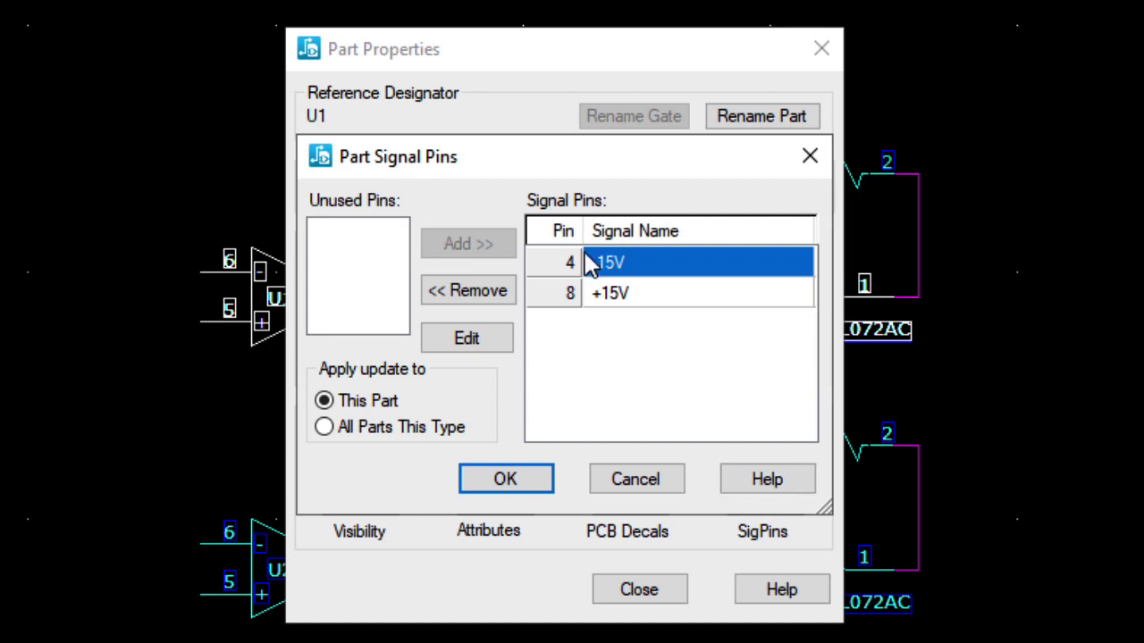
click(613, 296)
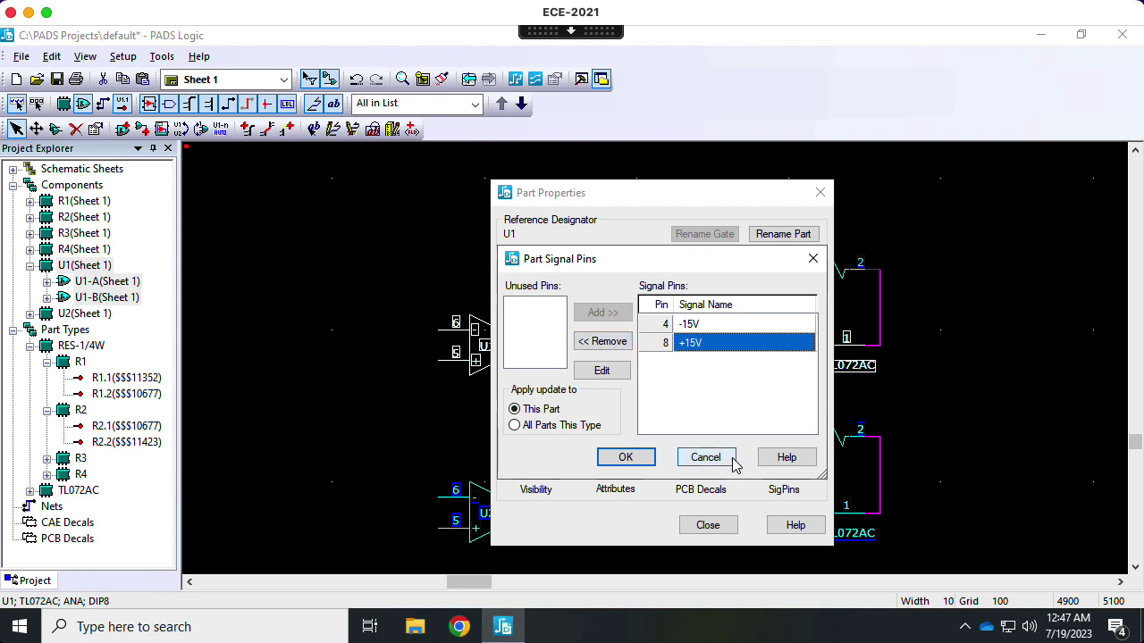
click(705, 458)
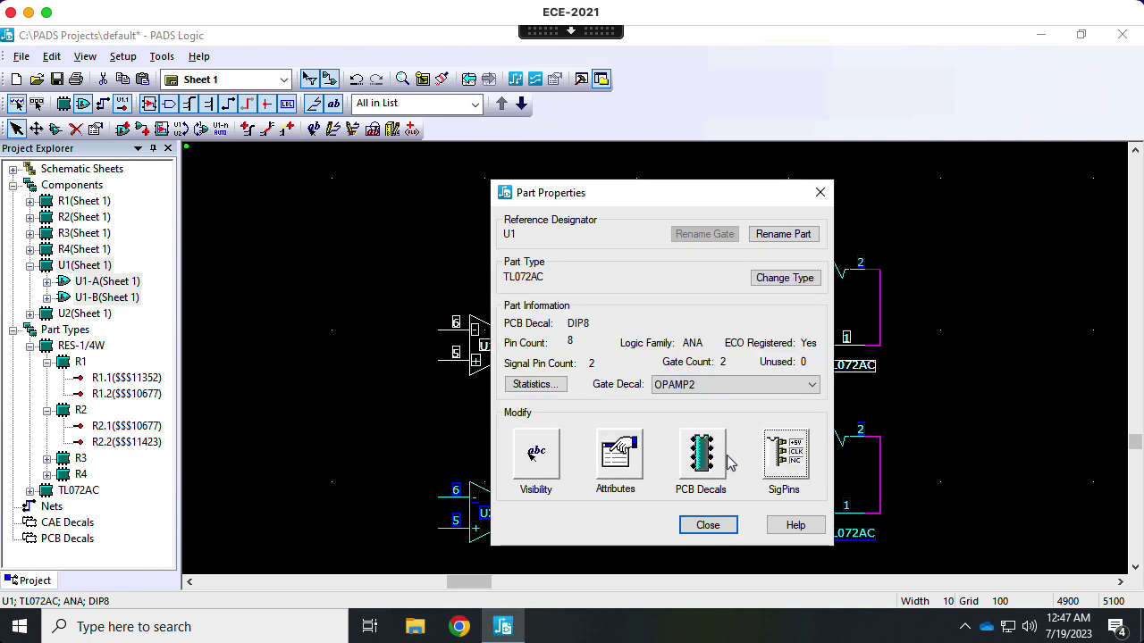
click(720, 530)
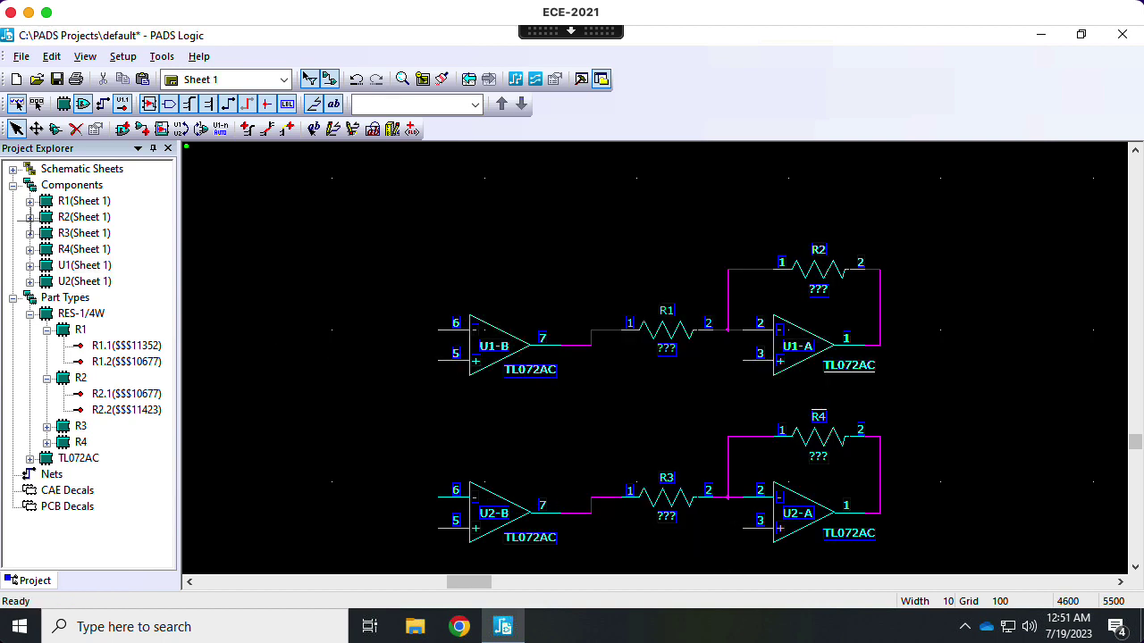
- Set the Value attribute of resistor R2 to 10K for this part only
click(29, 217)
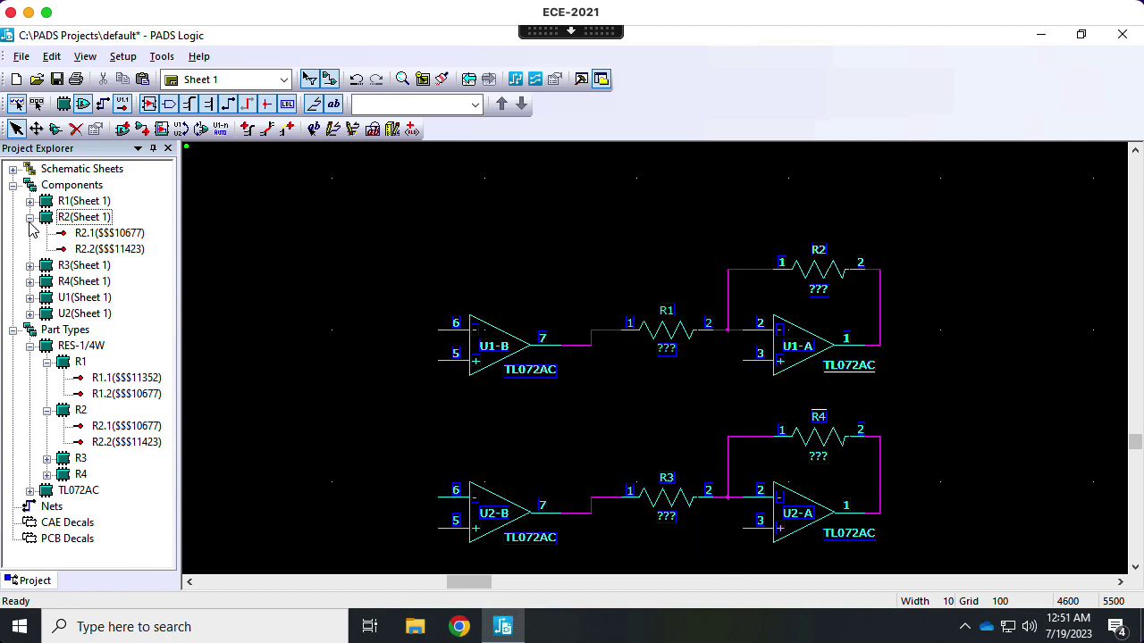
right_click(55, 225)
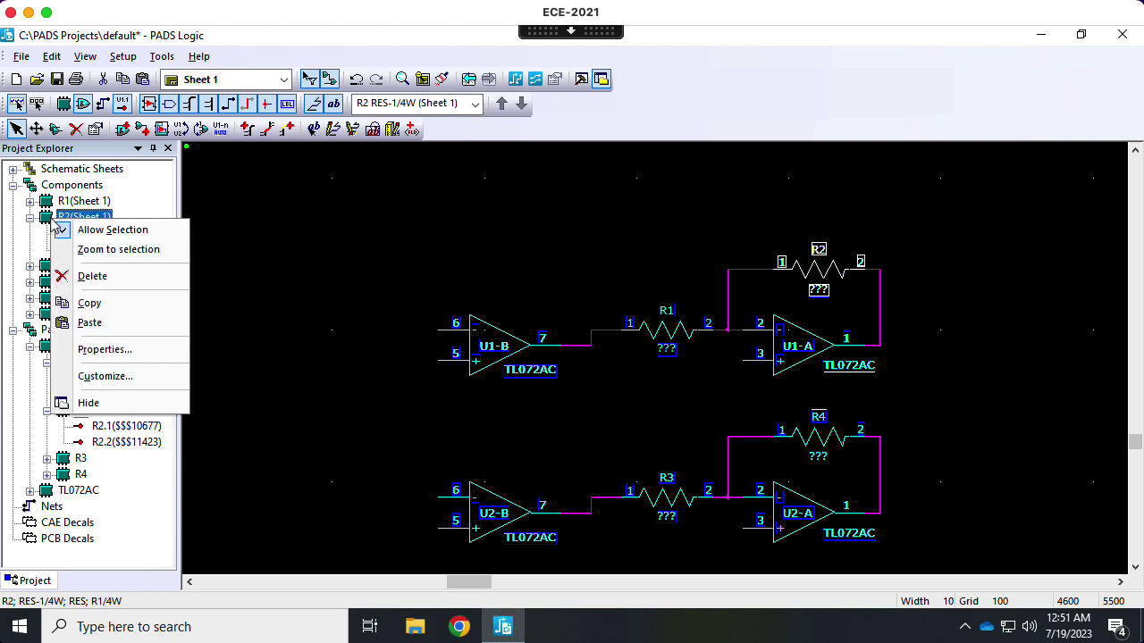
click(105, 349)
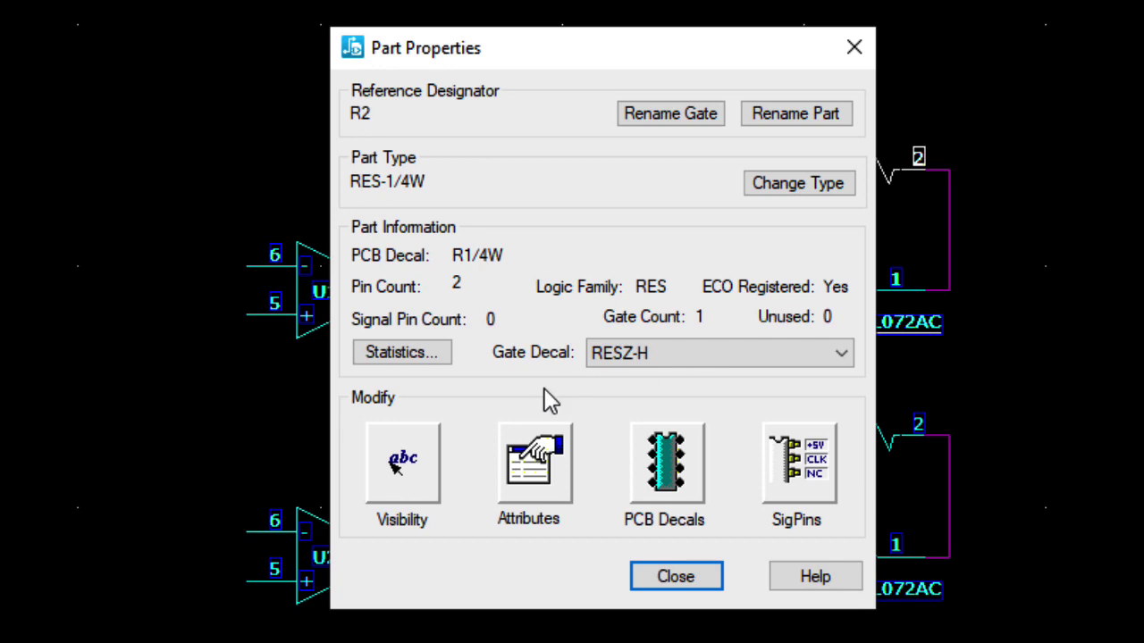
click(556, 481)
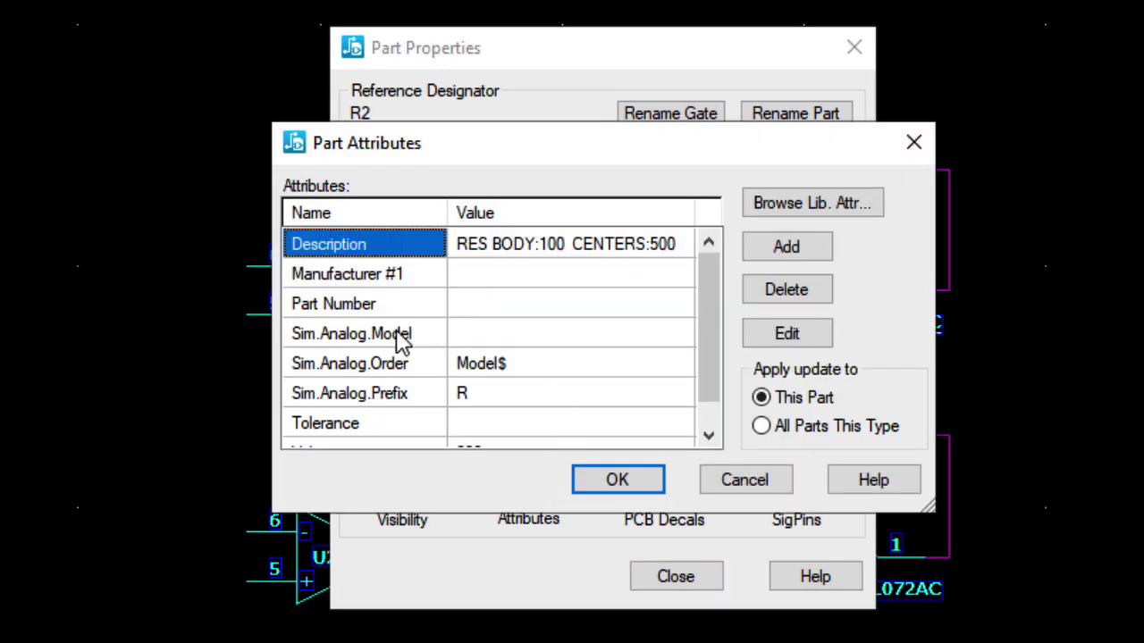
drag(715, 320, 706, 350)
click(530, 420)
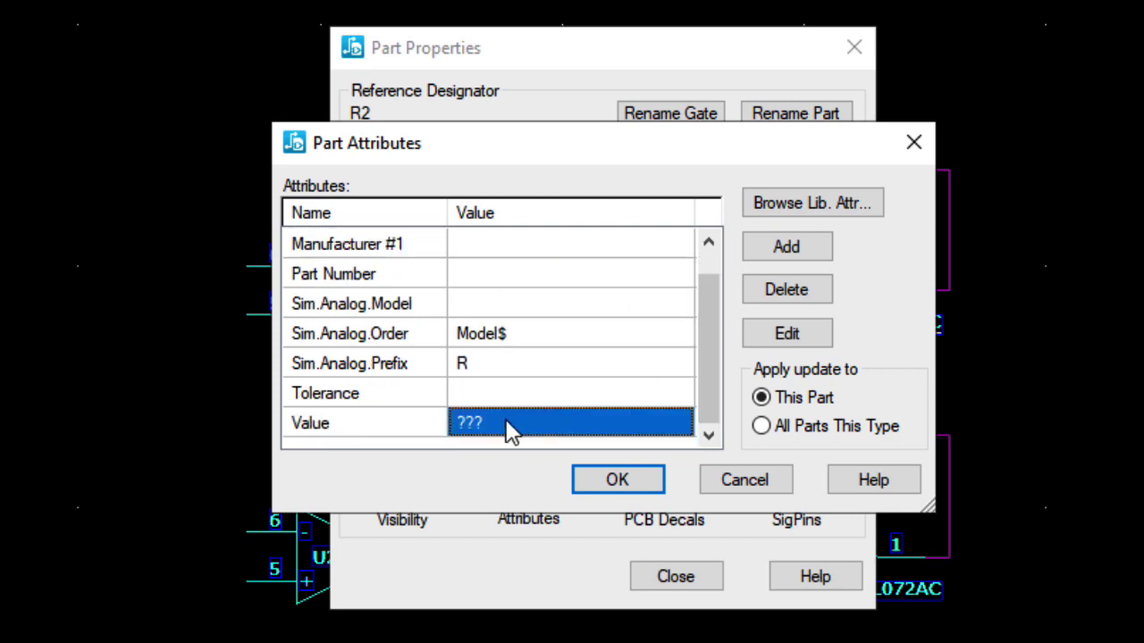
click(452, 420)
text(10K)
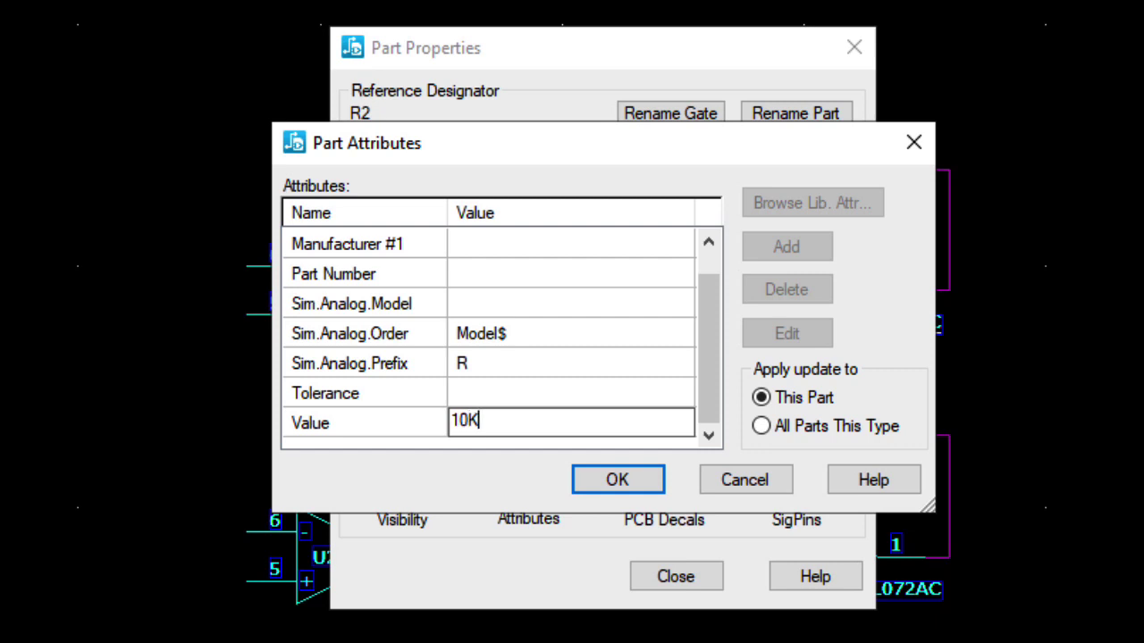
click(613, 478)
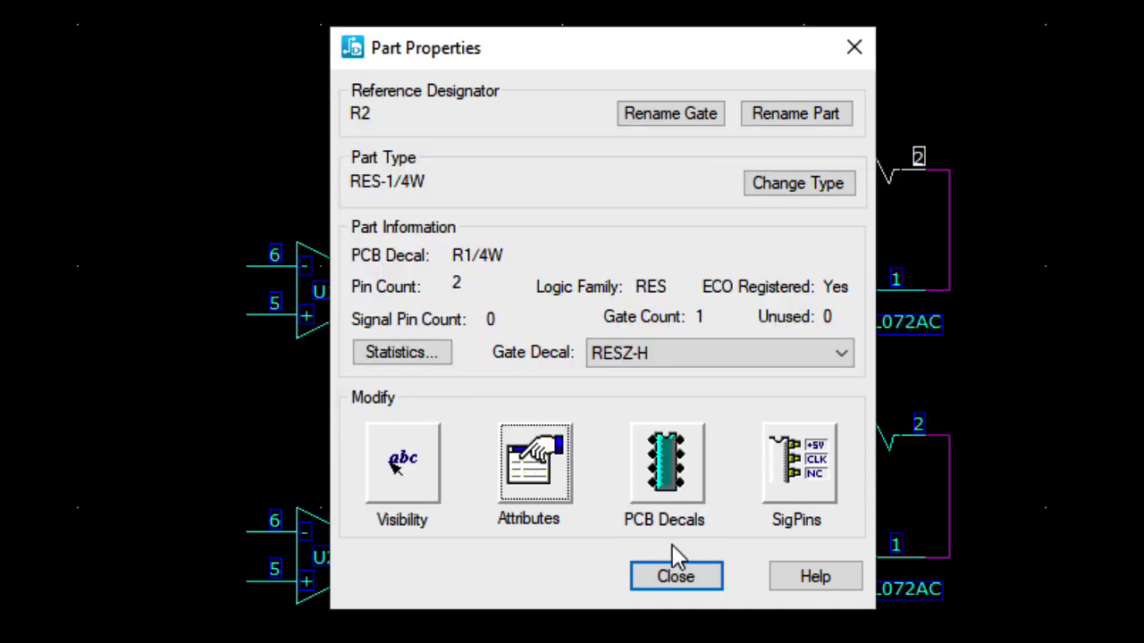
click(670, 577)
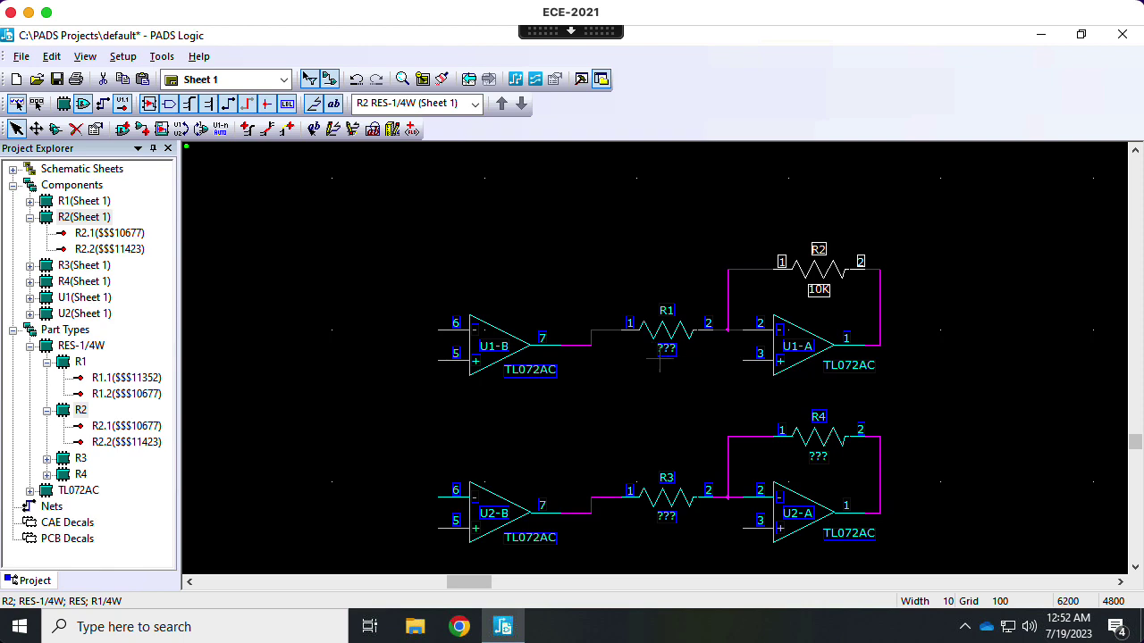
- Save the schematic and save a copy of it as padtest on \\Client\H$
key(ctrl+s)
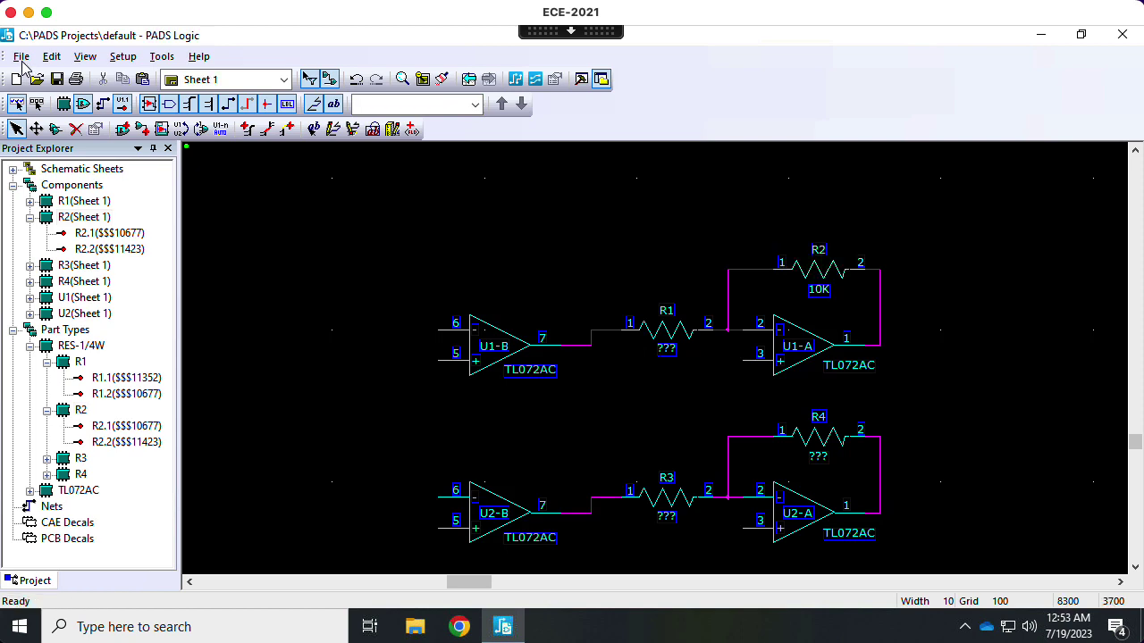
click(21, 57)
click(43, 123)
click(20, 56)
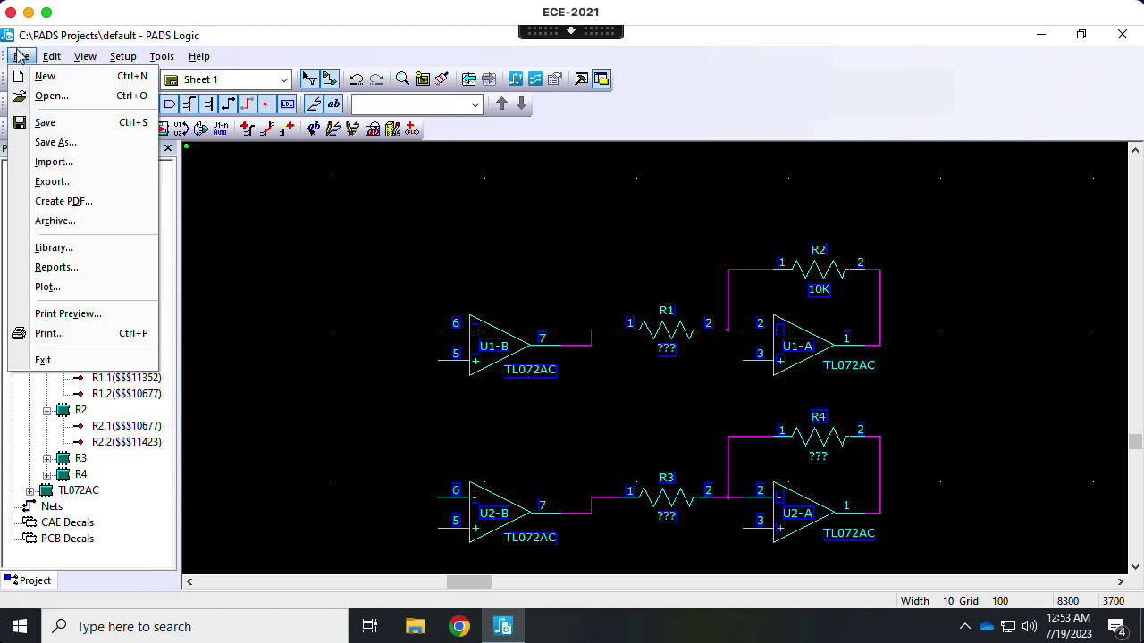
click(44, 143)
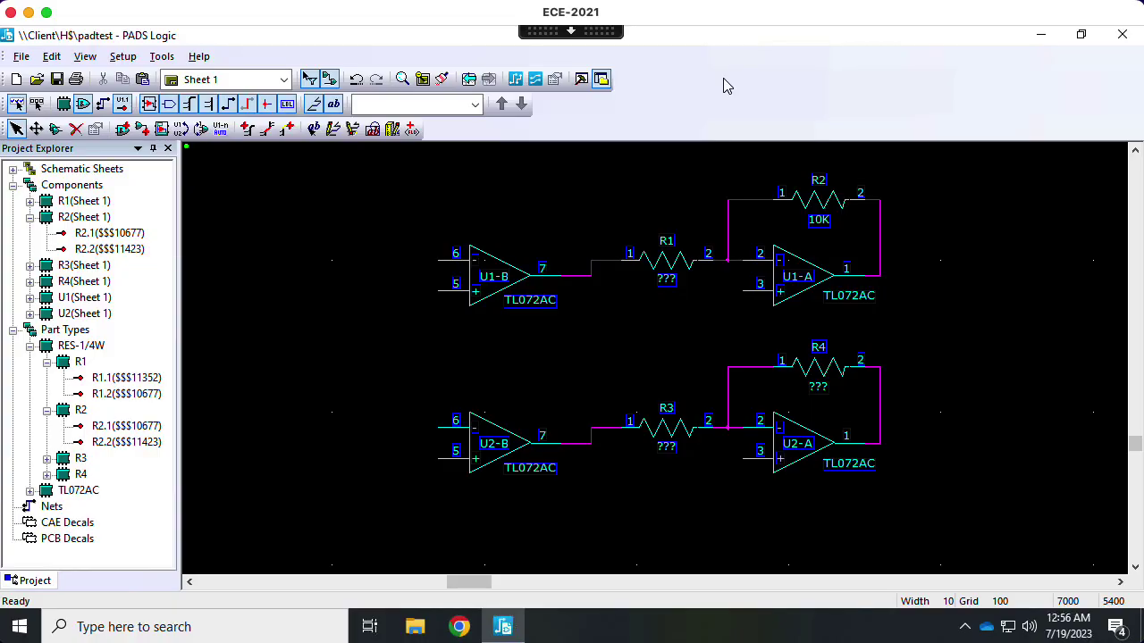
- Connect the schematic to a new PADS Layout session, switch to it and maximize its window
click(516, 80)
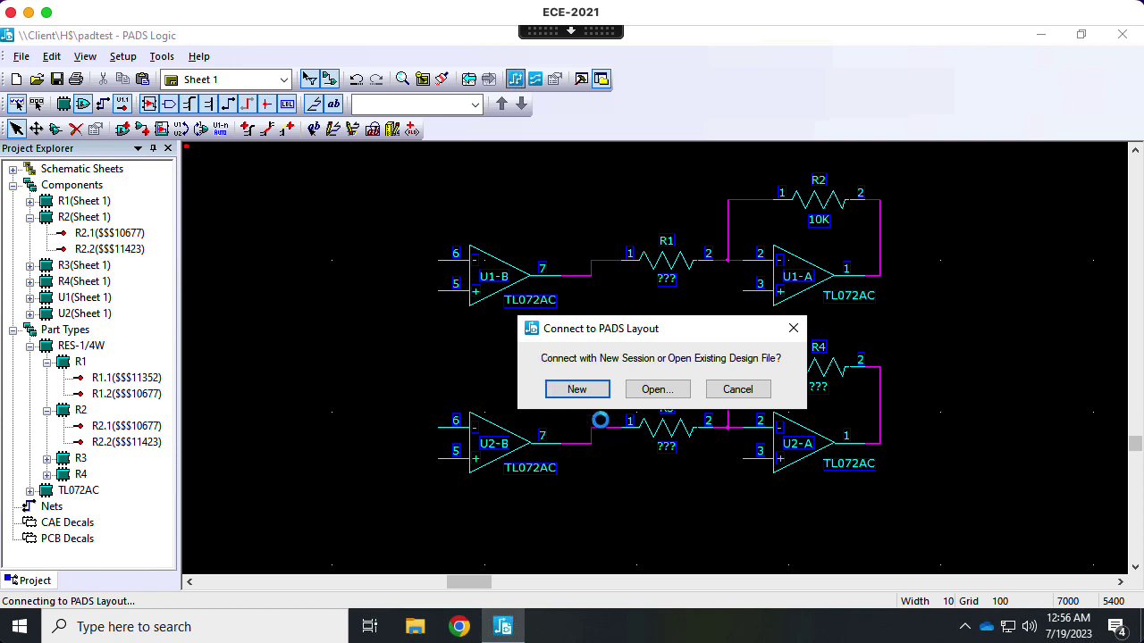
click(582, 391)
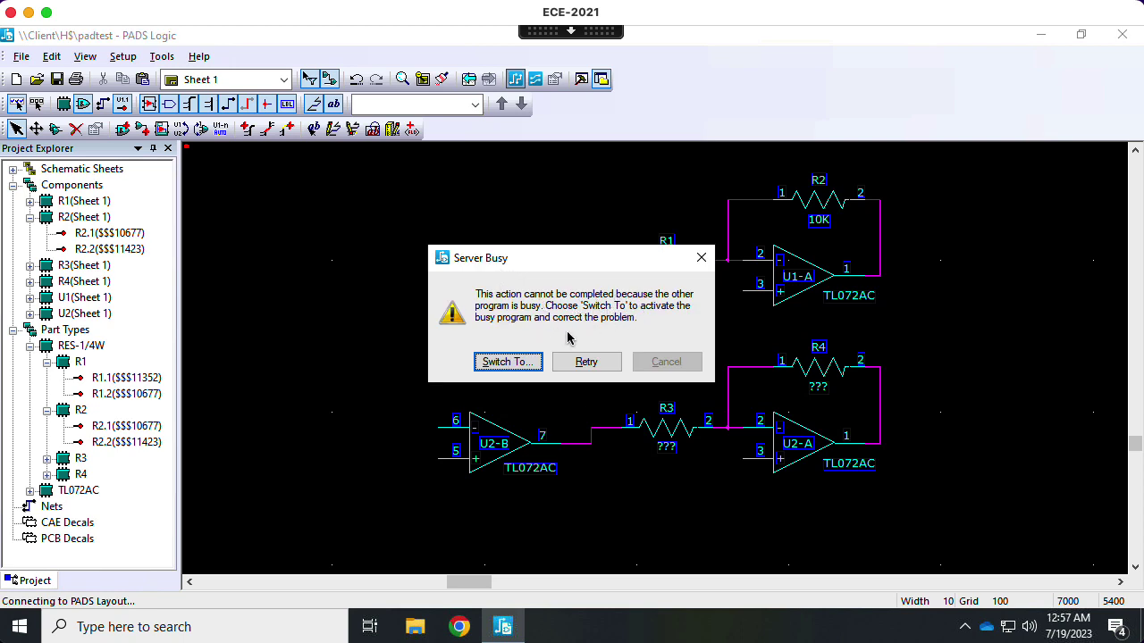
click(519, 362)
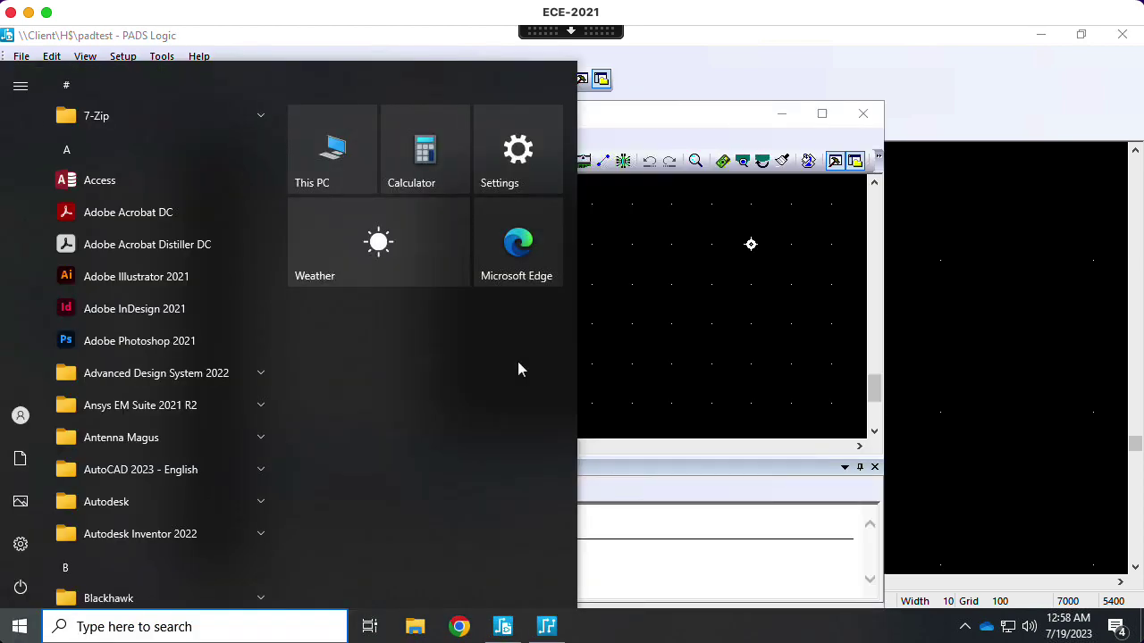
click(643, 120)
drag(638, 120, 402, 27)
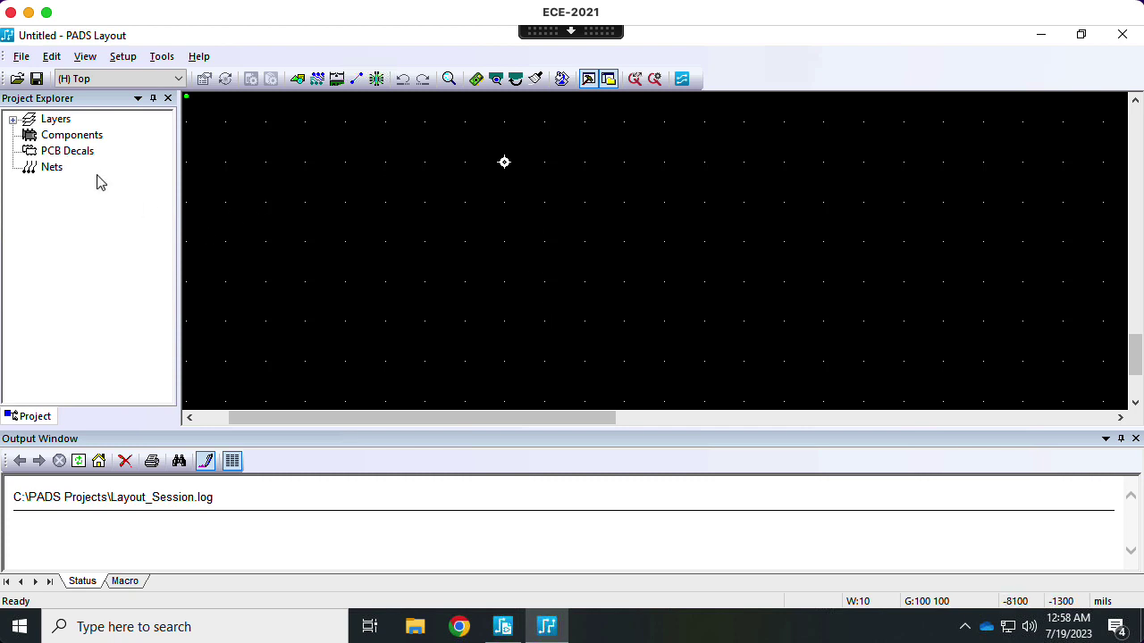
- Check the nets, PCB decals, components and layers entries of the new layout's project tree
click(61, 178)
click(66, 151)
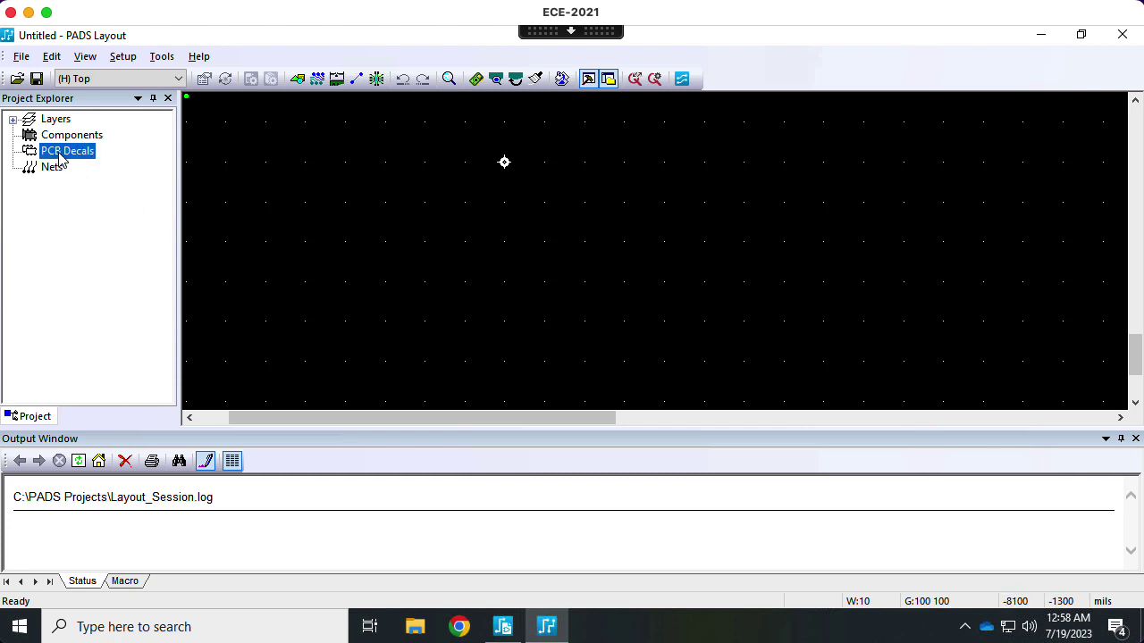
click(69, 137)
click(52, 121)
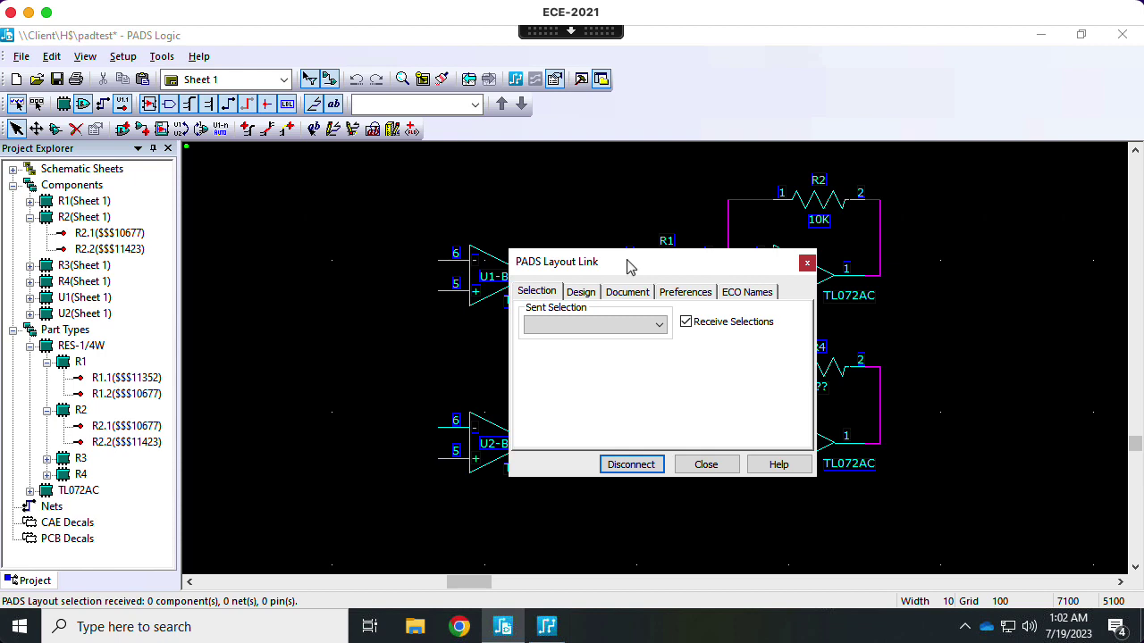
- Send the schematic's net list, including design rules, to the linked PADS Layout session
click(580, 294)
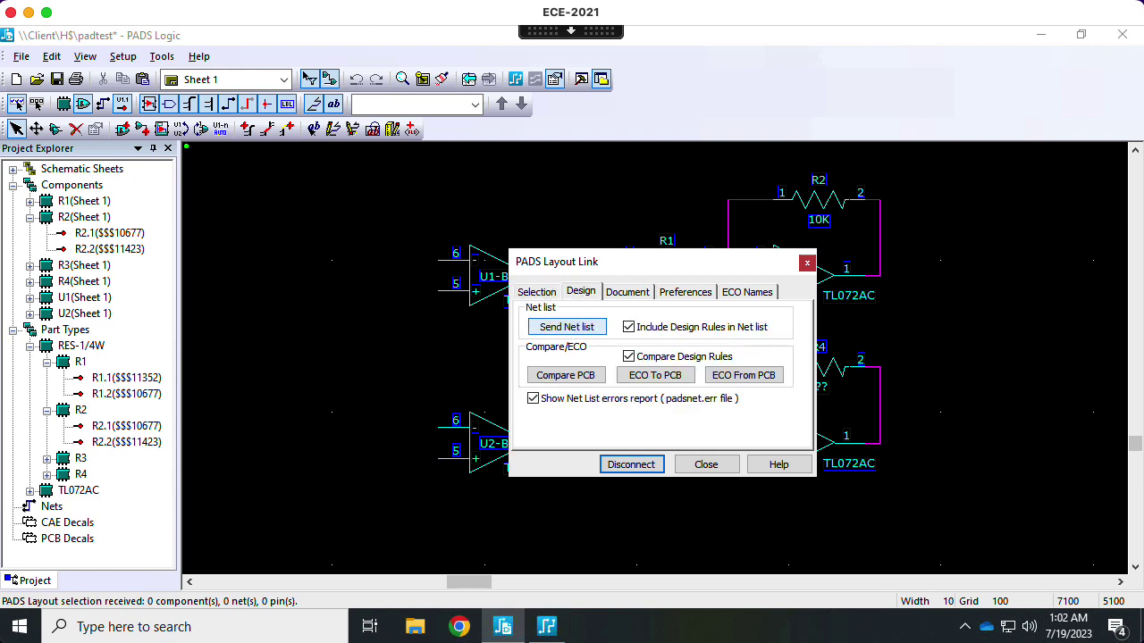
click(547, 329)
click(547, 329)
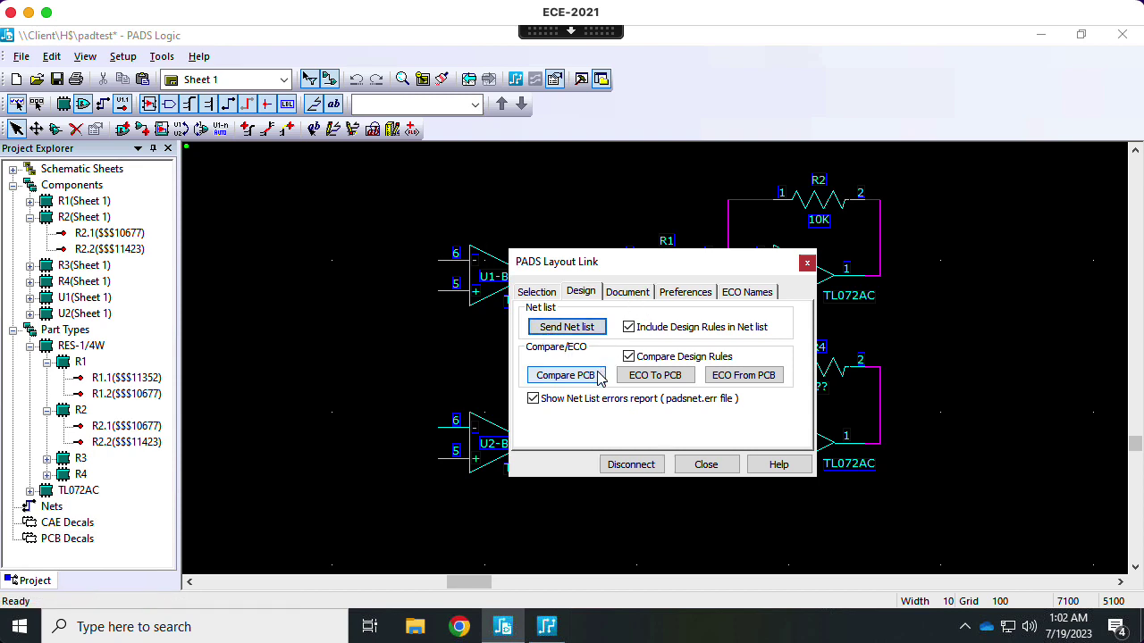
- Review the document and preference settings of the PADS Layout link
click(627, 291)
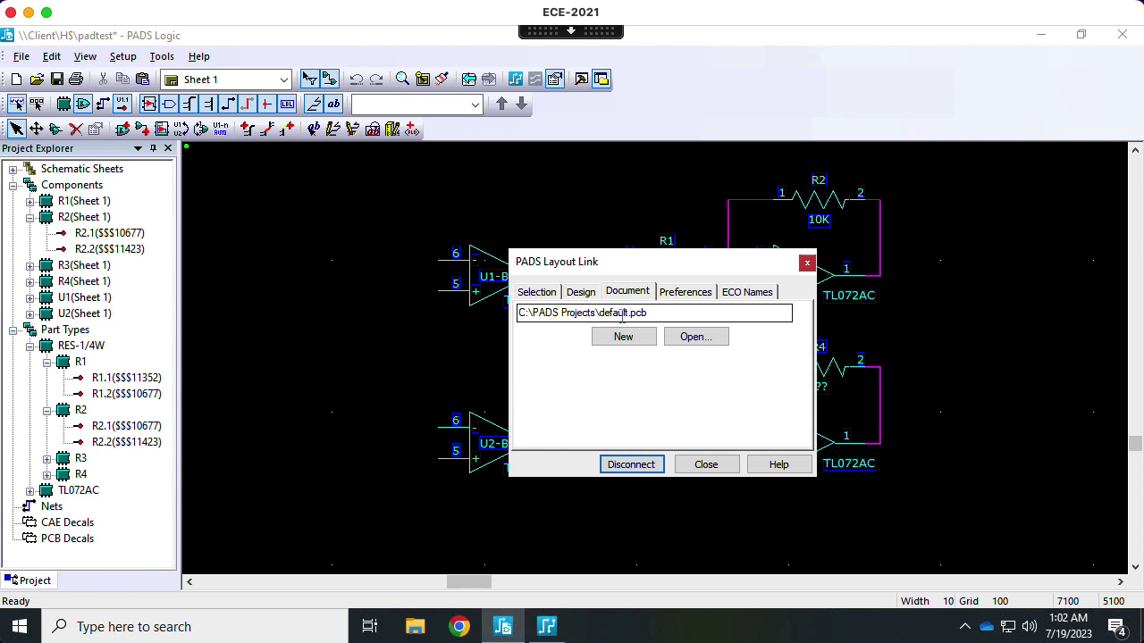
click(686, 292)
click(582, 292)
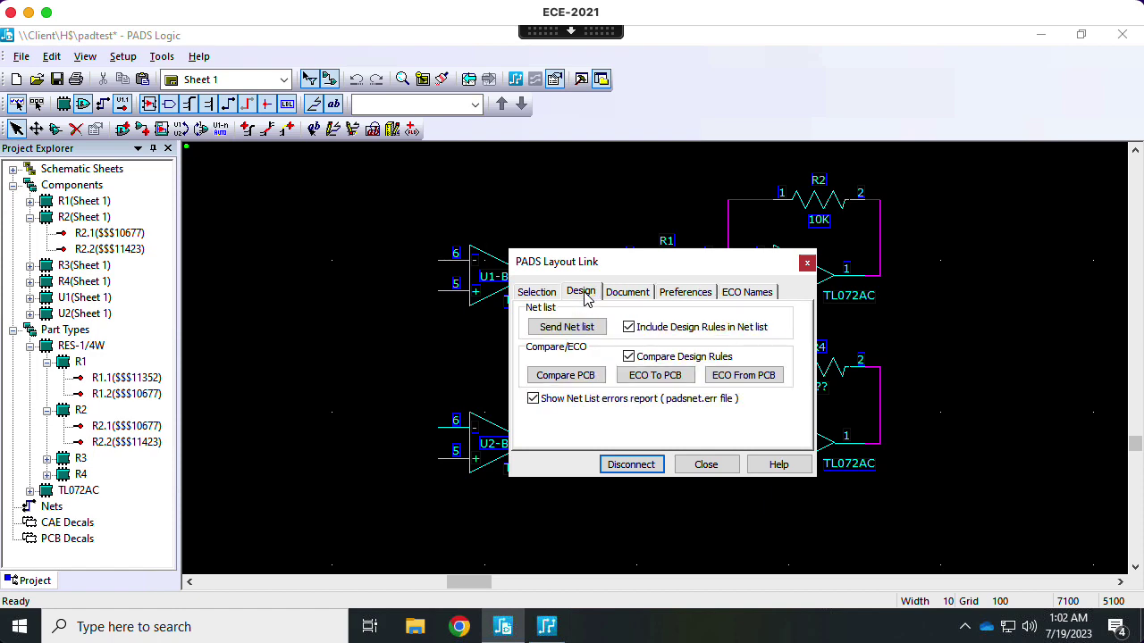
- Close the layout link dialog, switch to PADS Layout and inspect component U1 in the project tree
click(705, 465)
click(545, 627)
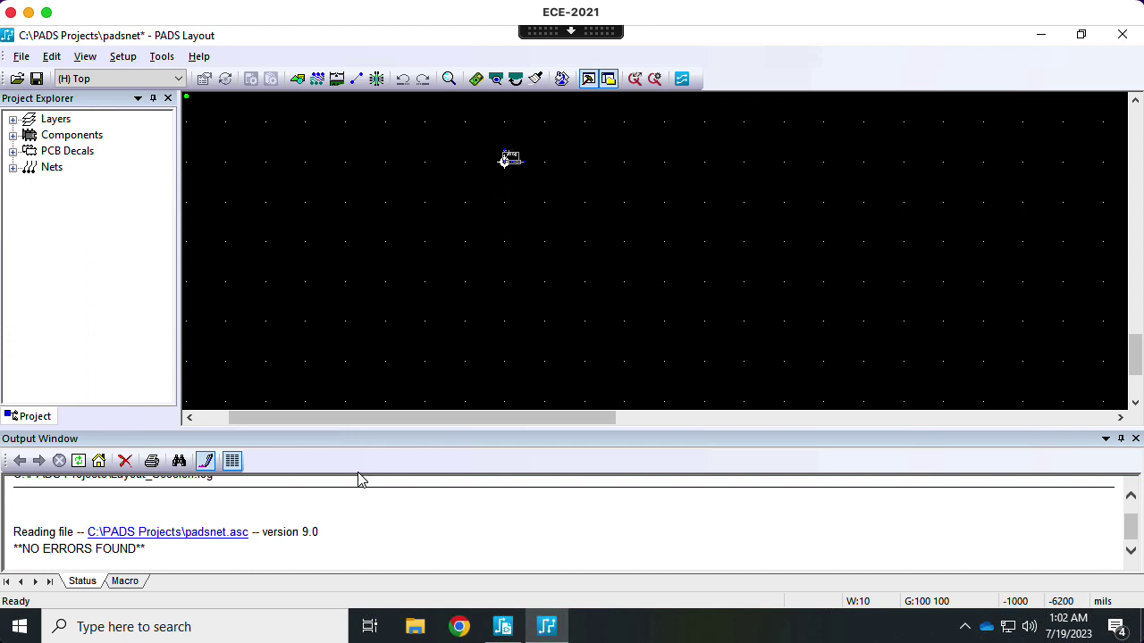
click(12, 135)
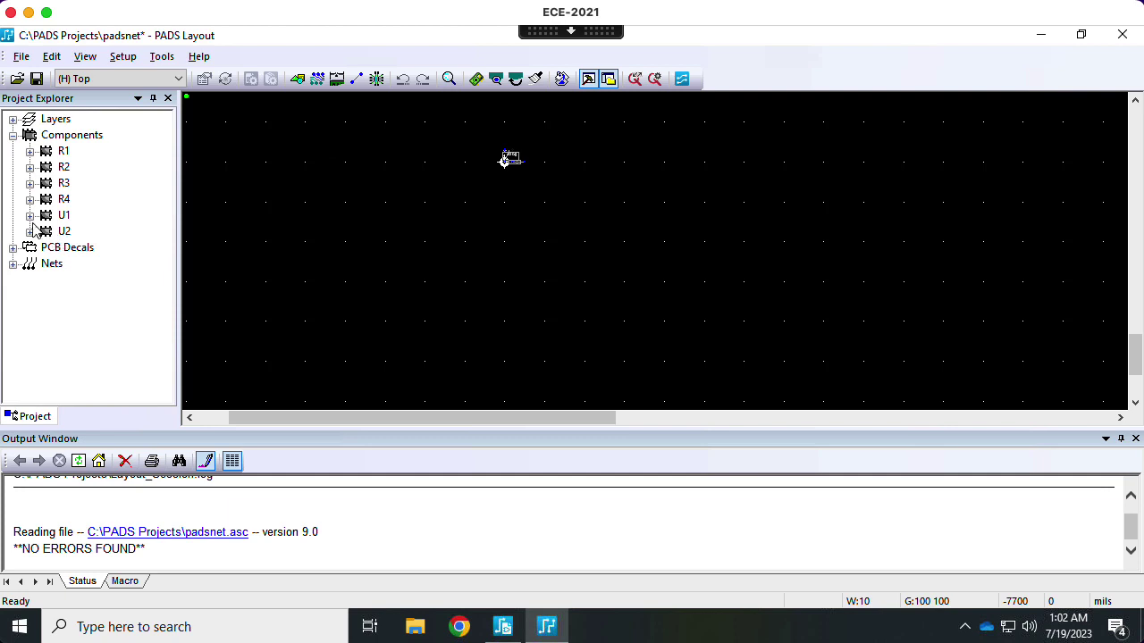
click(31, 217)
click(31, 218)
click(64, 216)
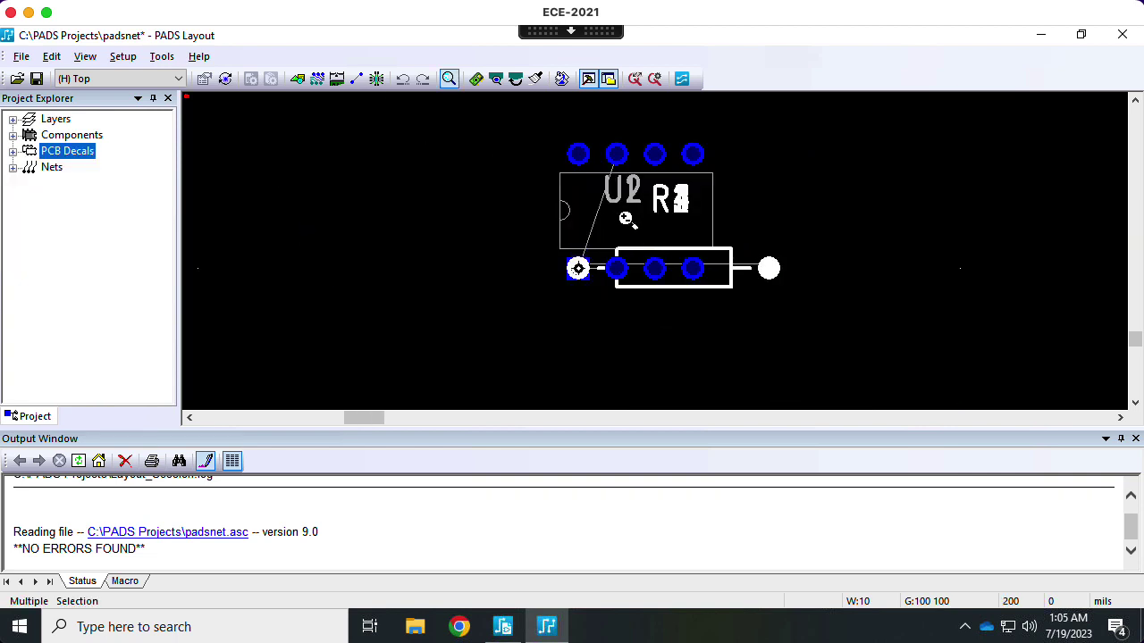
- Move resistor R1 below the stacked parts, placing its left pad at about (100, -400) mils
scroll(647, 231, down, 1)
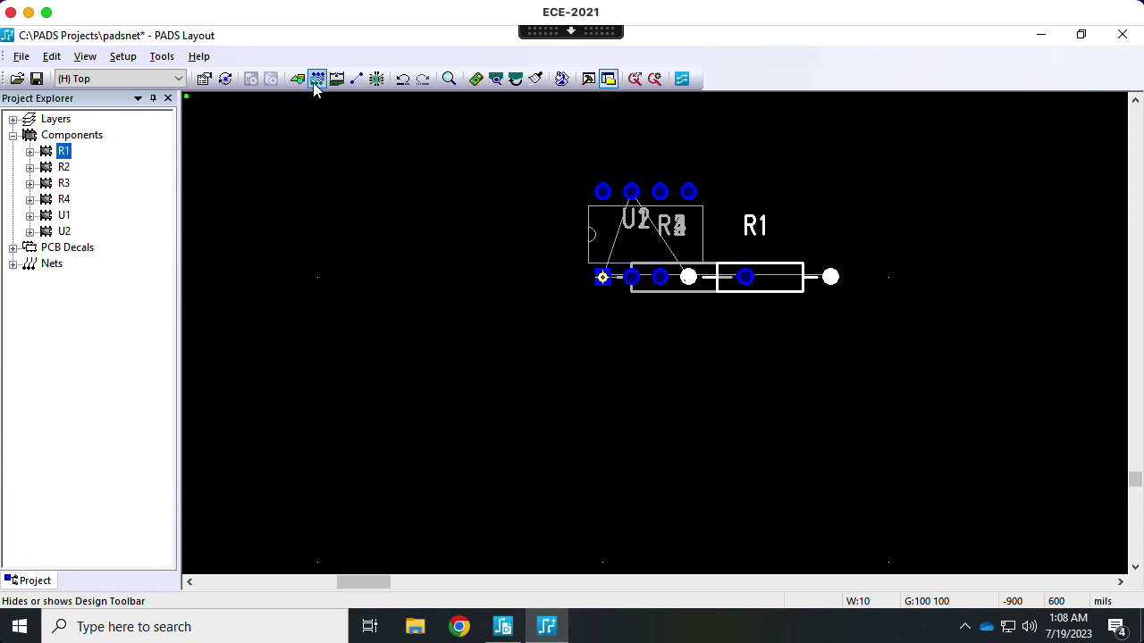
click(315, 81)
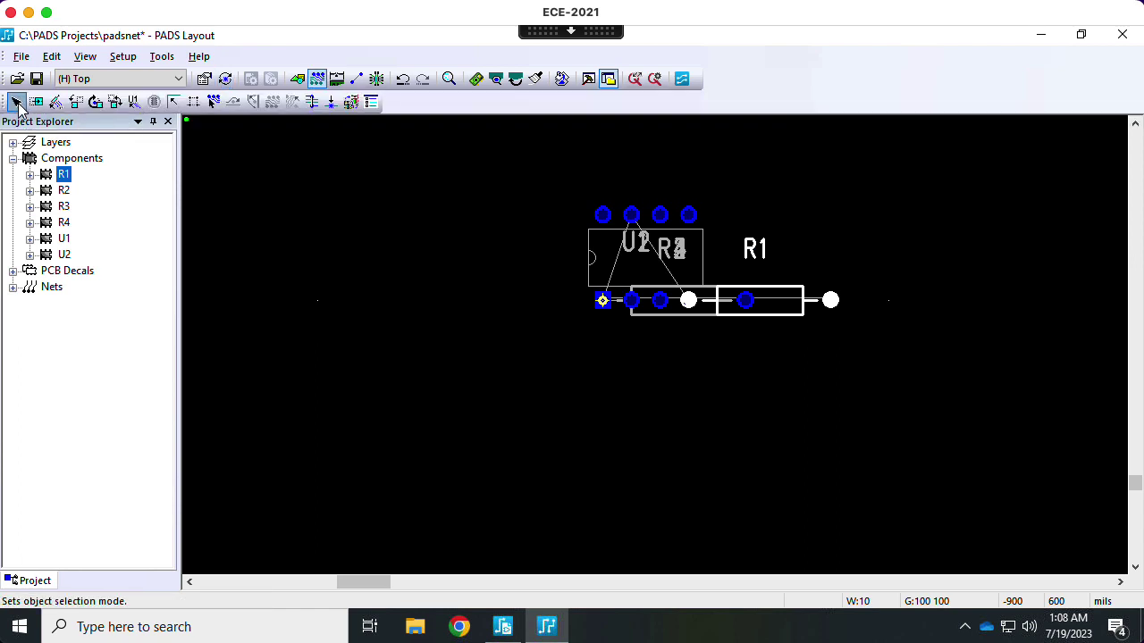
click(37, 102)
click(631, 413)
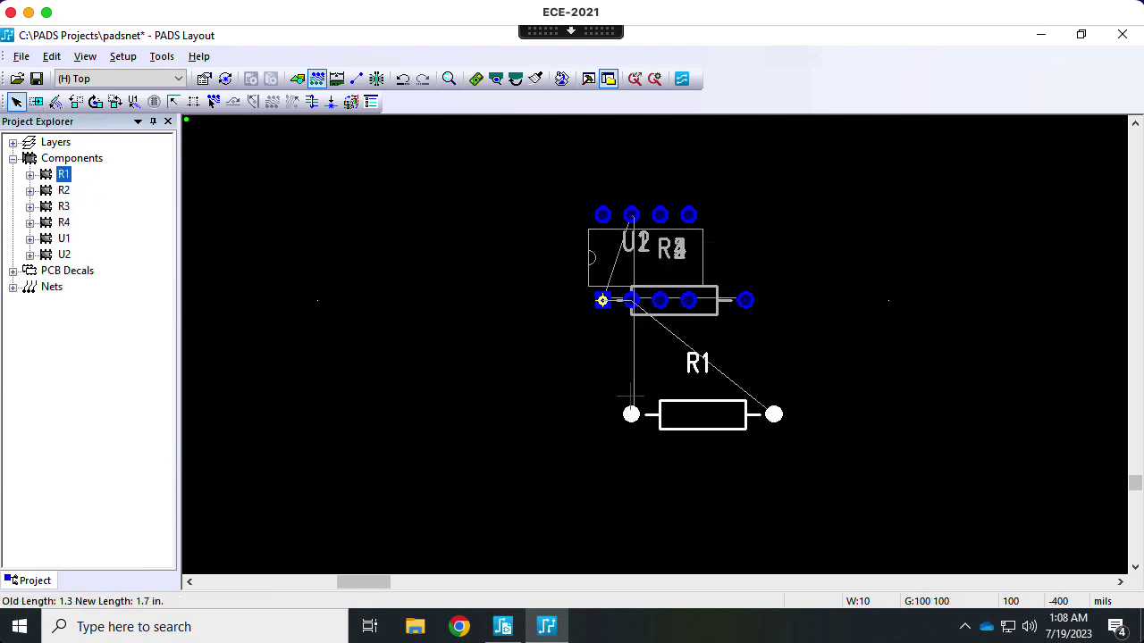
click(679, 348)
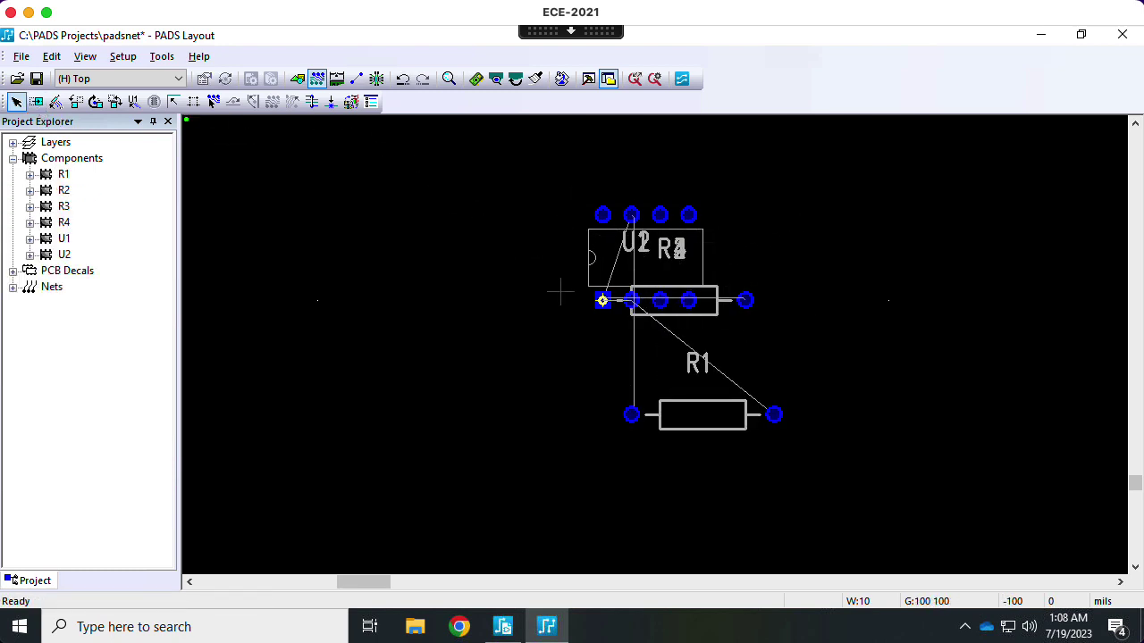
- Try to move the U1 reference designator label away from its part
click(588, 257)
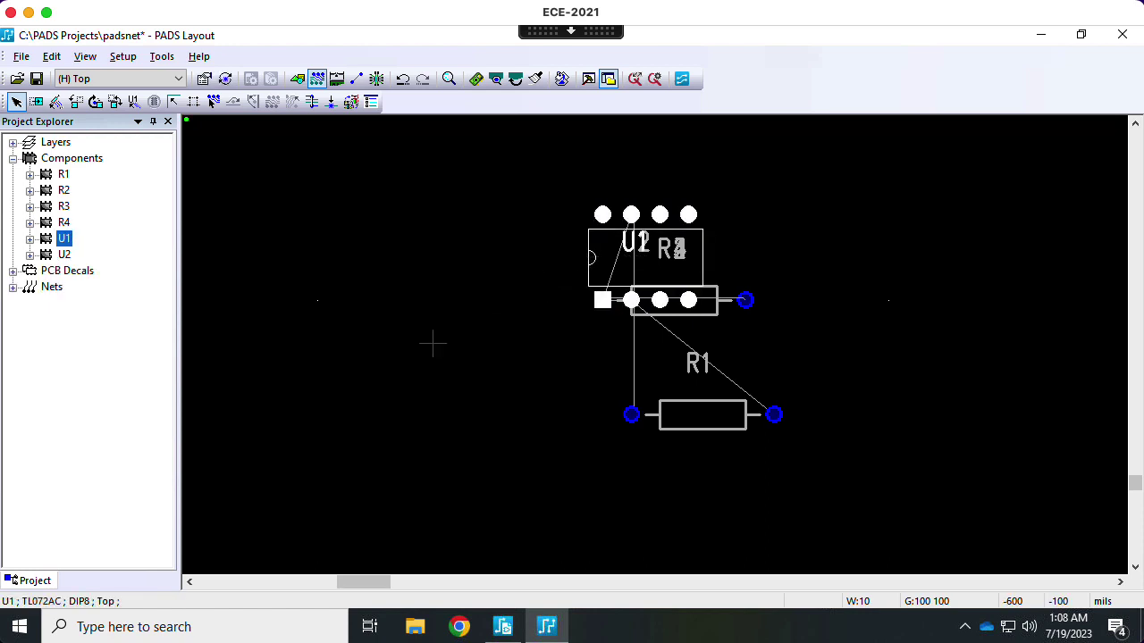
click(808, 266)
click(134, 101)
click(602, 303)
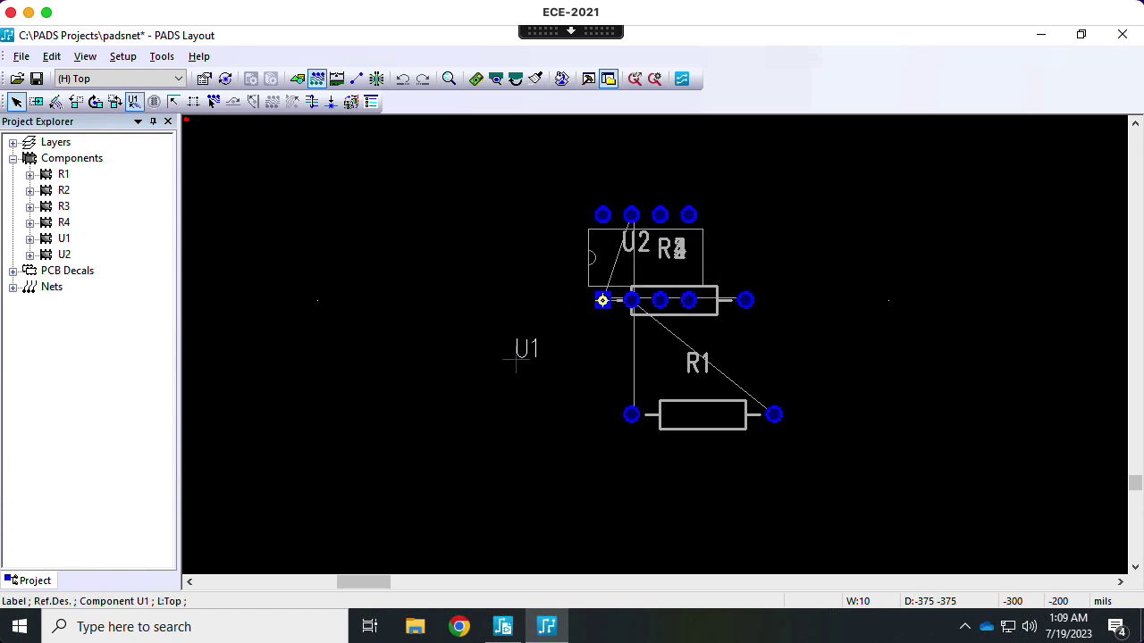
click(553, 386)
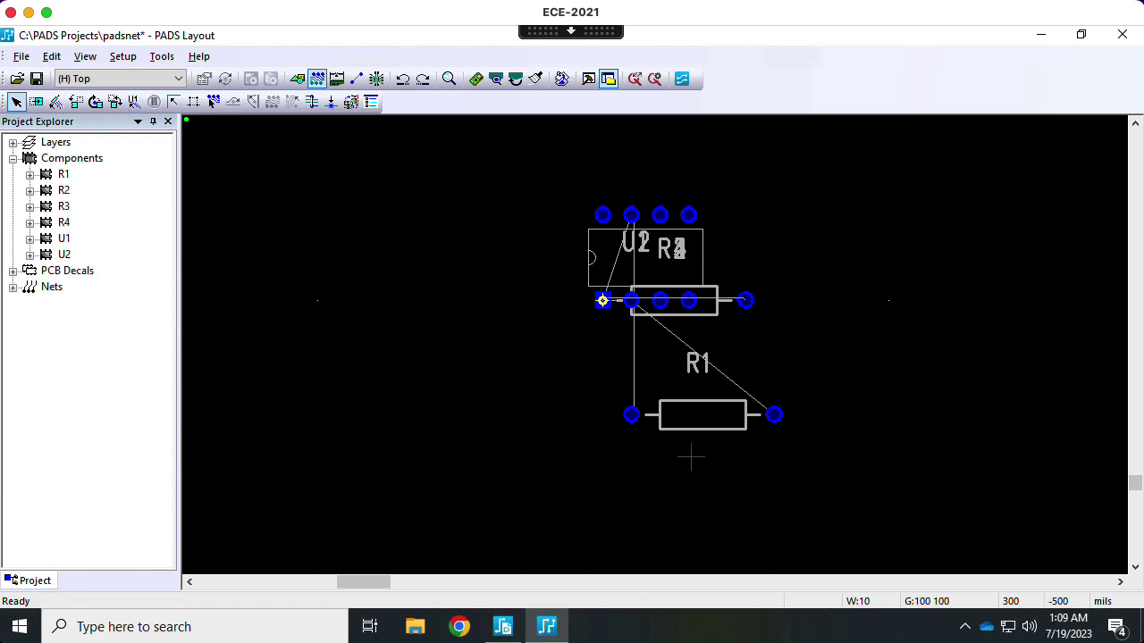
- Shift U2 up to about (0, 100) mils and place U1 beside it with pin 1 at about (700, 100) mils
click(688, 411)
click(607, 459)
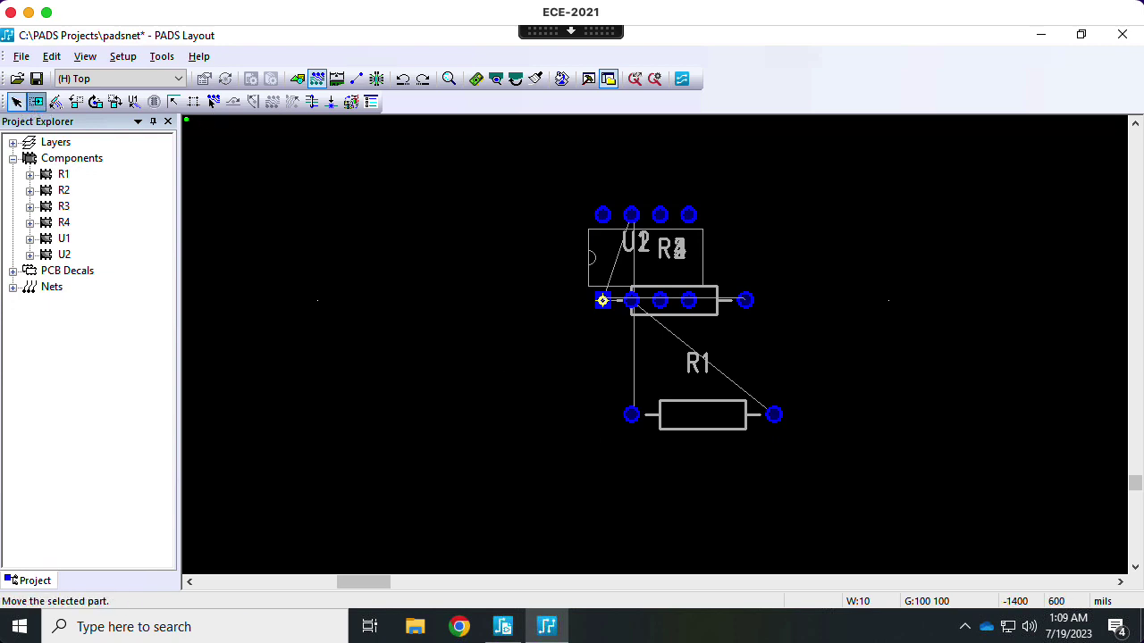
click(36, 100)
click(599, 267)
click(602, 271)
click(712, 242)
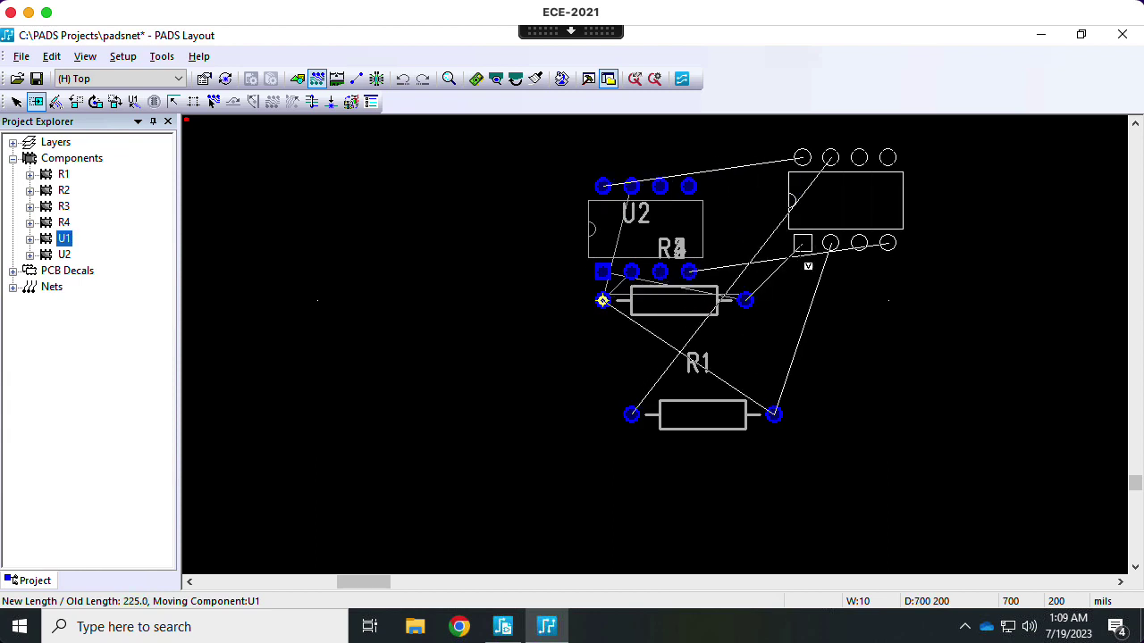
click(818, 293)
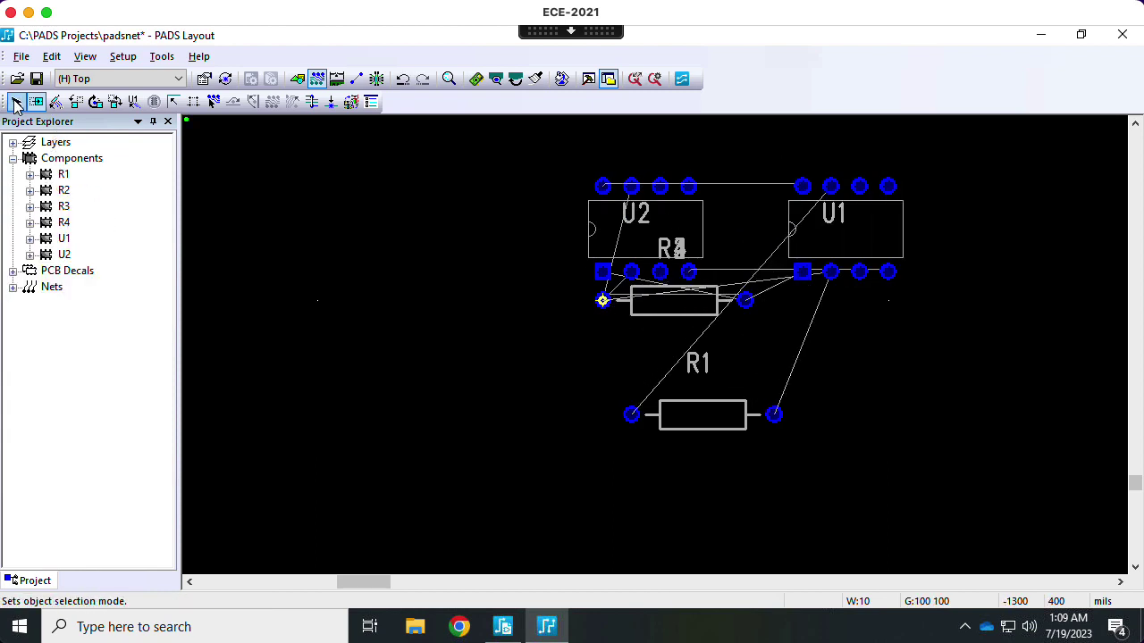
- Separate the stacked resistors, moving R2's left pad to about (-500, -300) mils and R3's left pad to about (-900, 200) mils
click(16, 102)
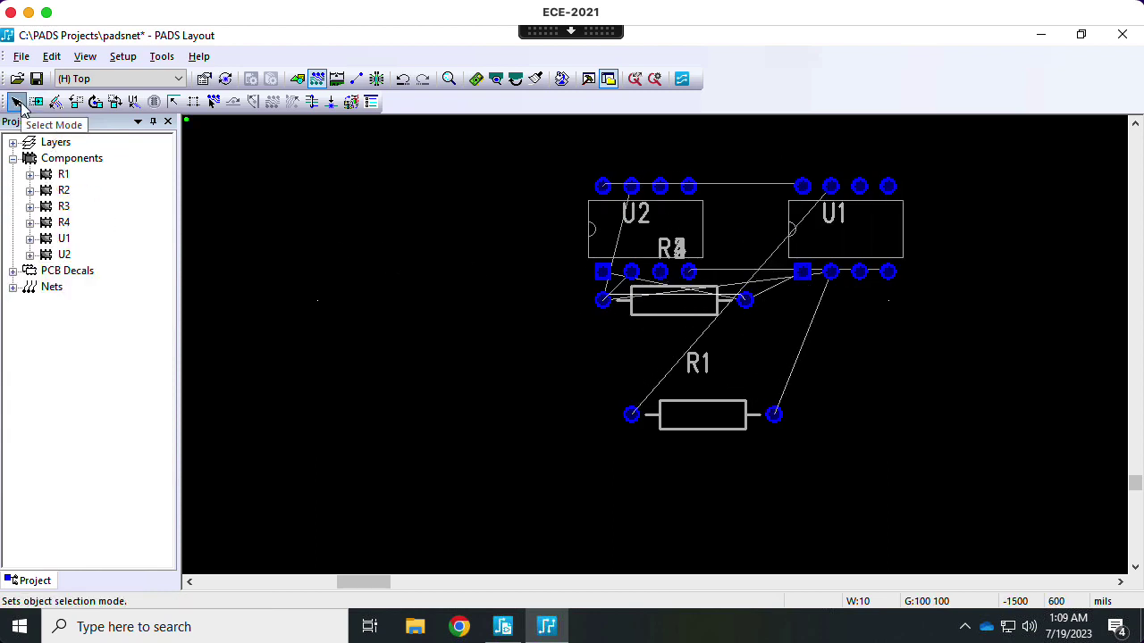
click(630, 304)
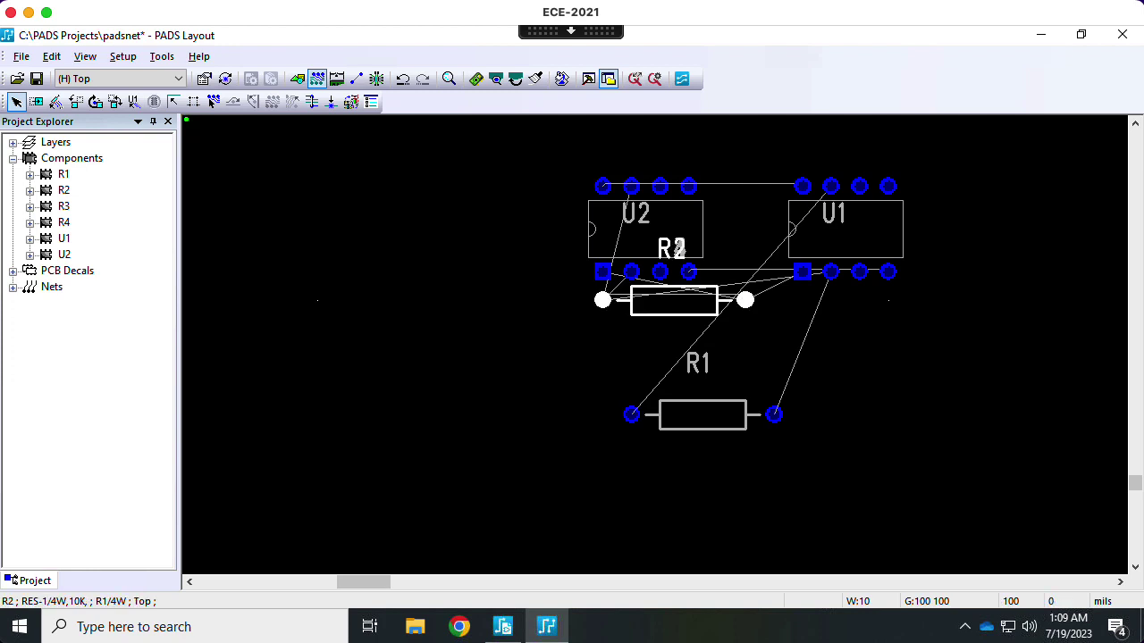
click(36, 102)
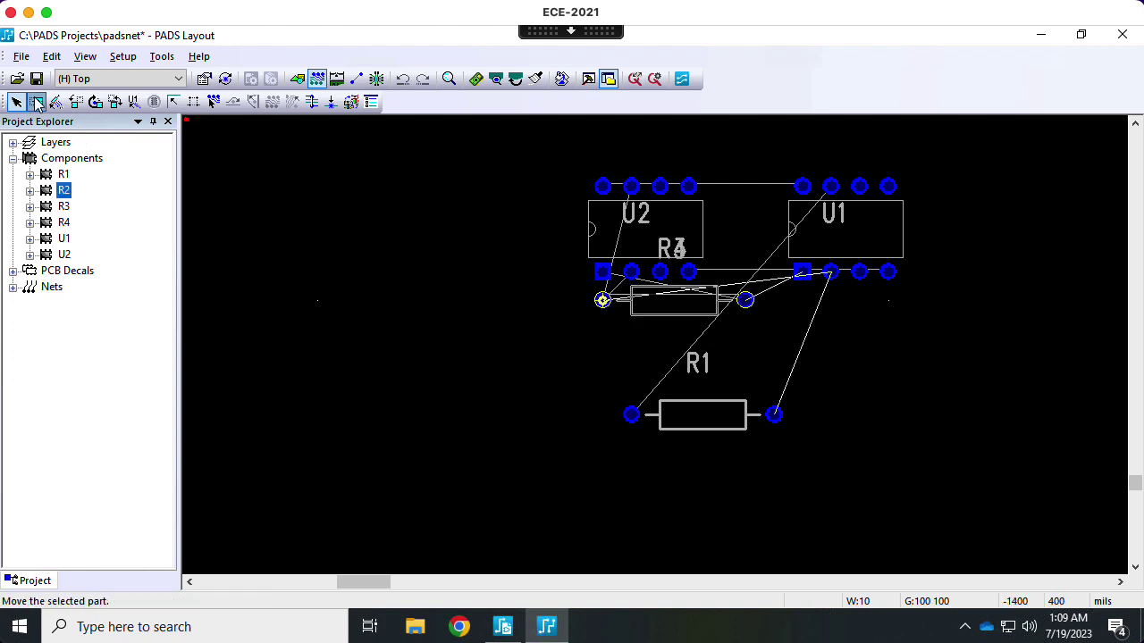
click(465, 399)
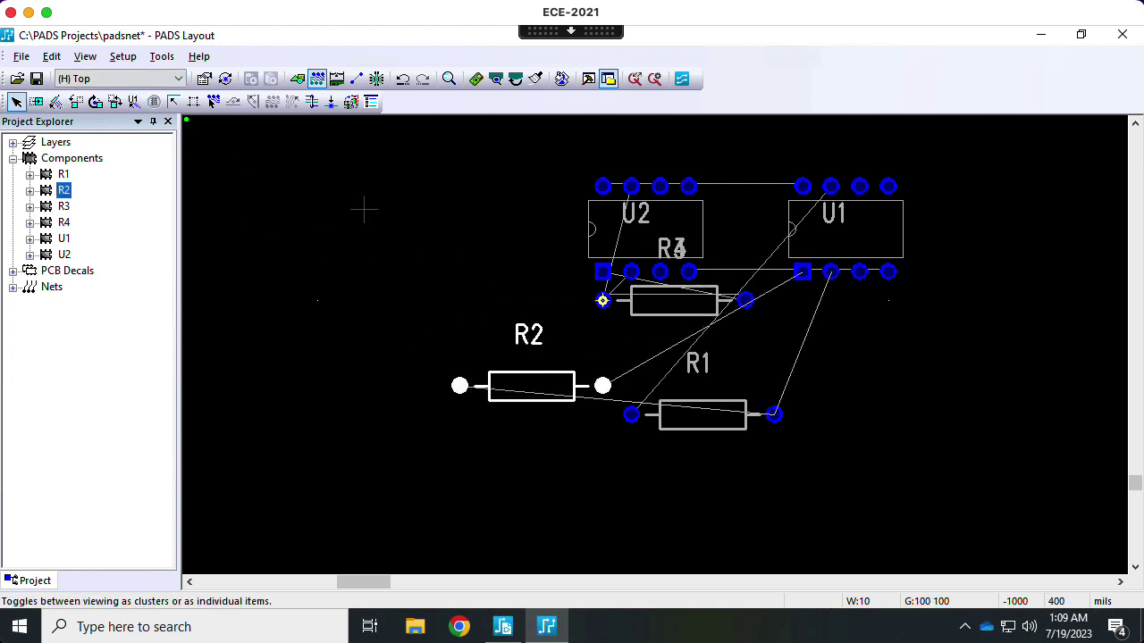
click(602, 300)
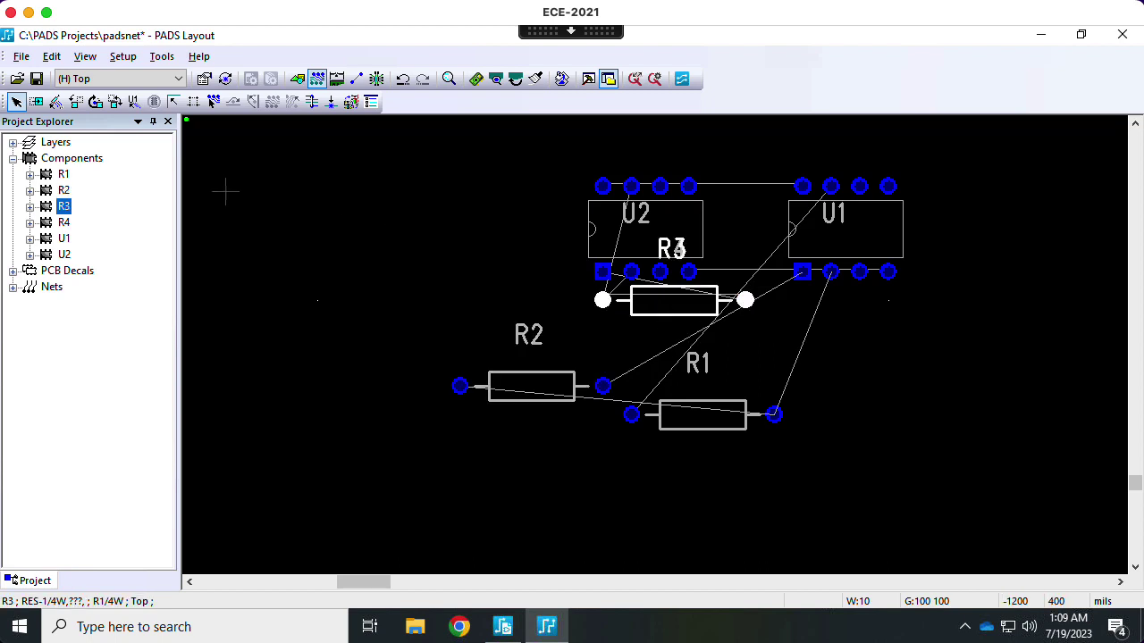
click(36, 102)
click(345, 243)
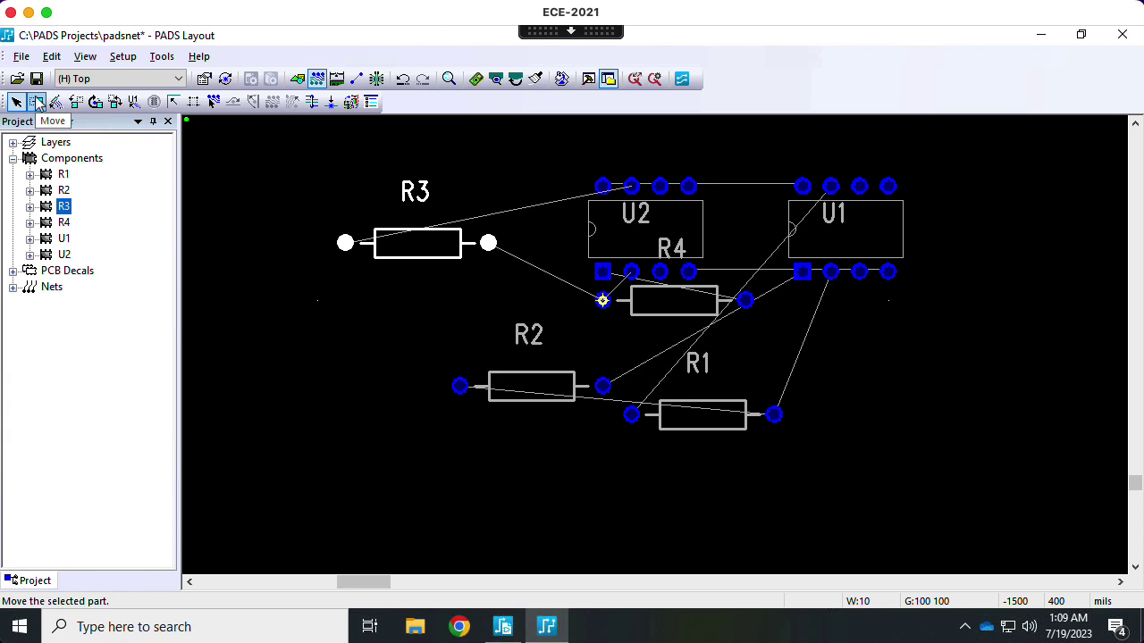
click(37, 103)
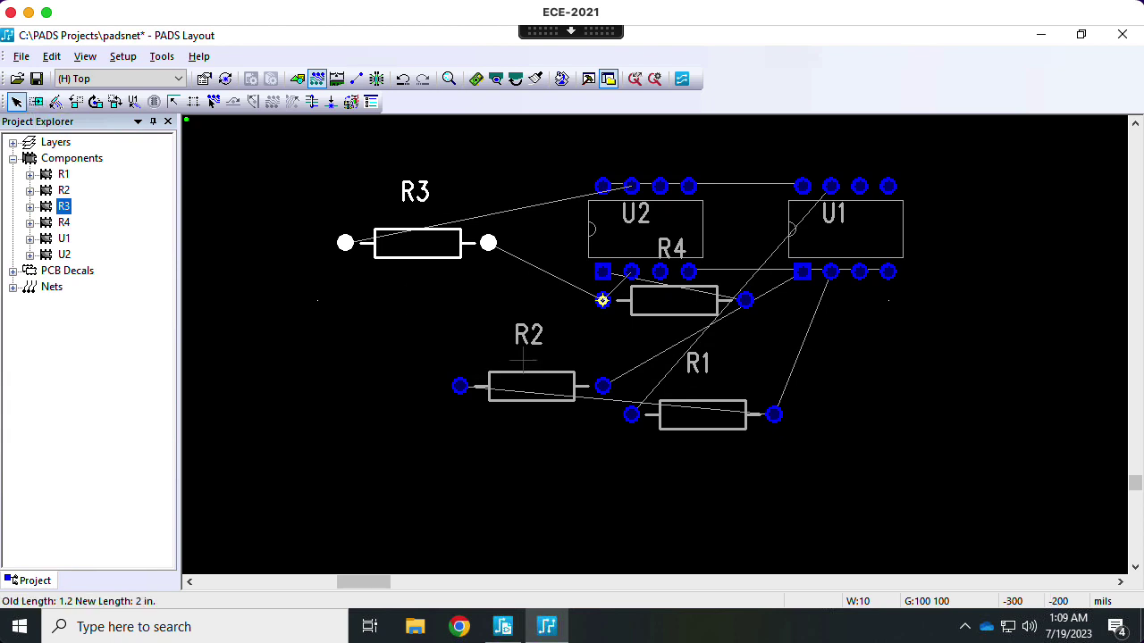
click(657, 317)
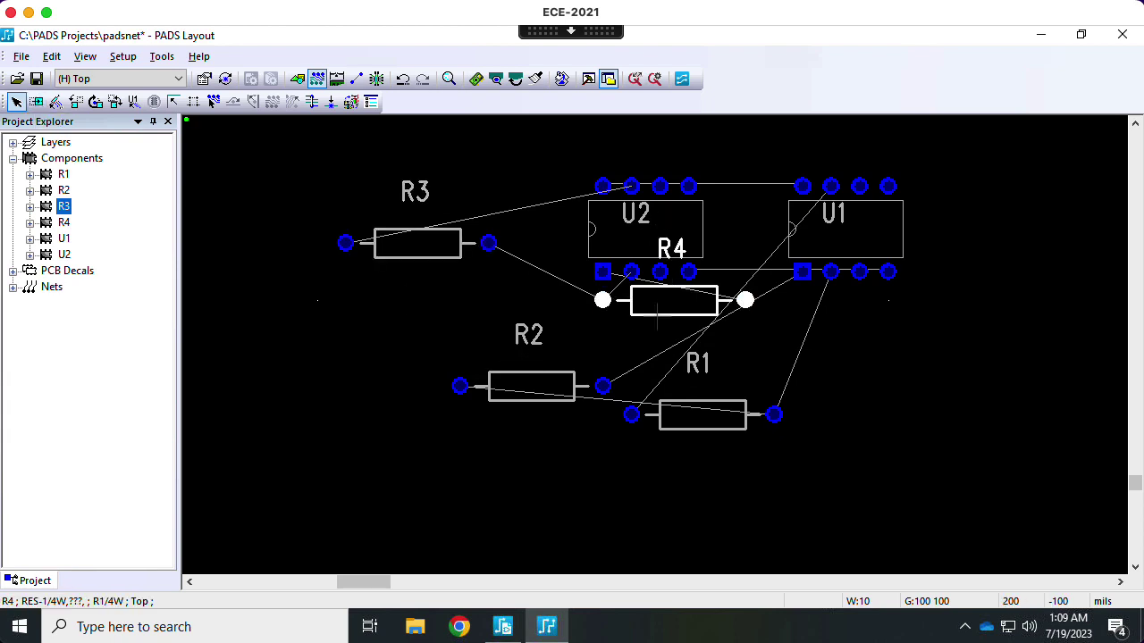
right_click(658, 318)
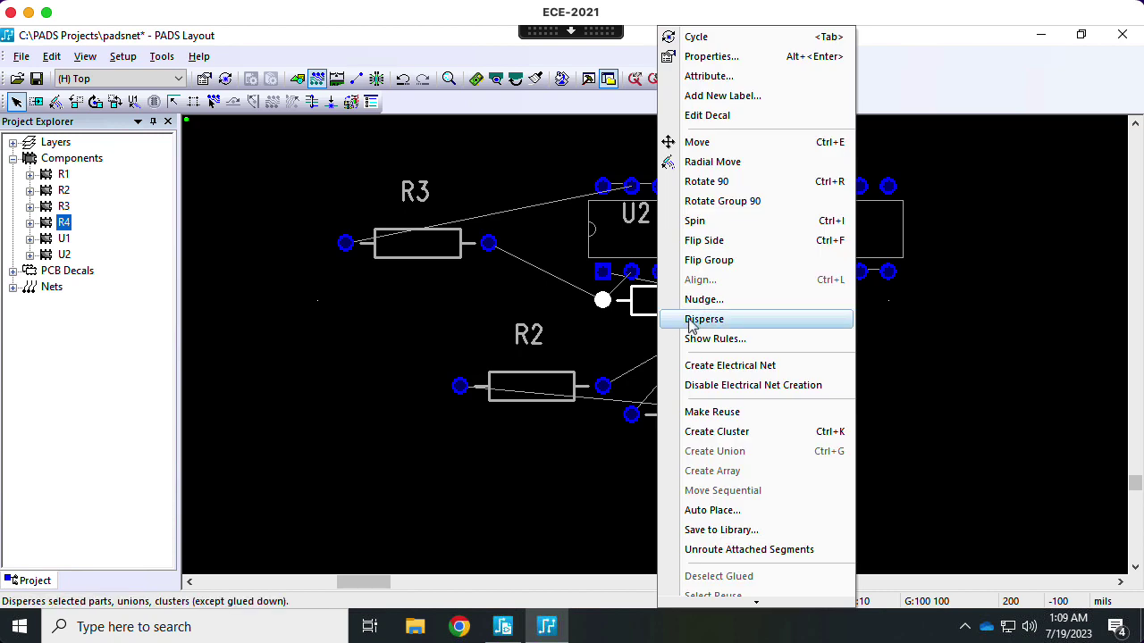
click(532, 280)
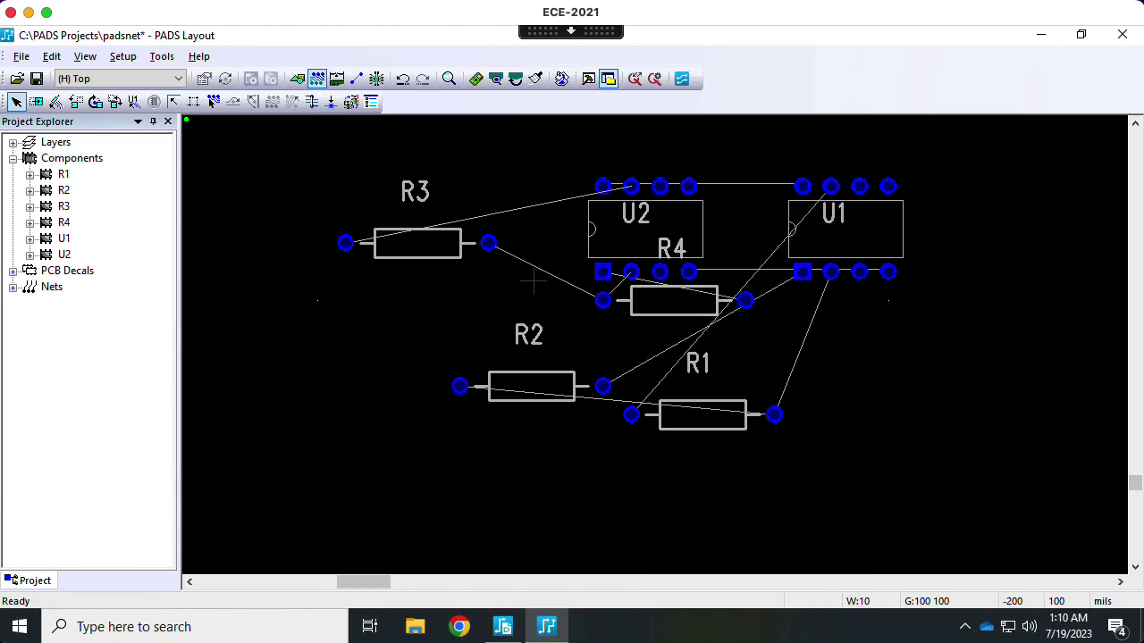
- Move op-amp U2 up and to the left, placing pin 1 at about (-100, 200) mils
click(665, 222)
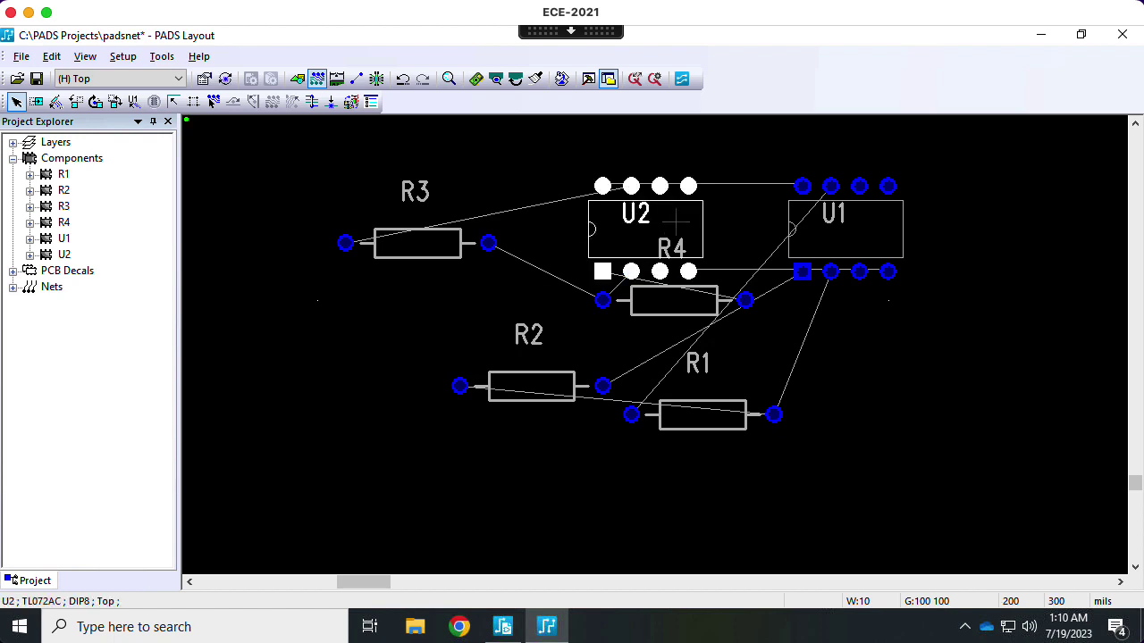
text(E)
key(Return)
click(702, 231)
drag(702, 232, 574, 243)
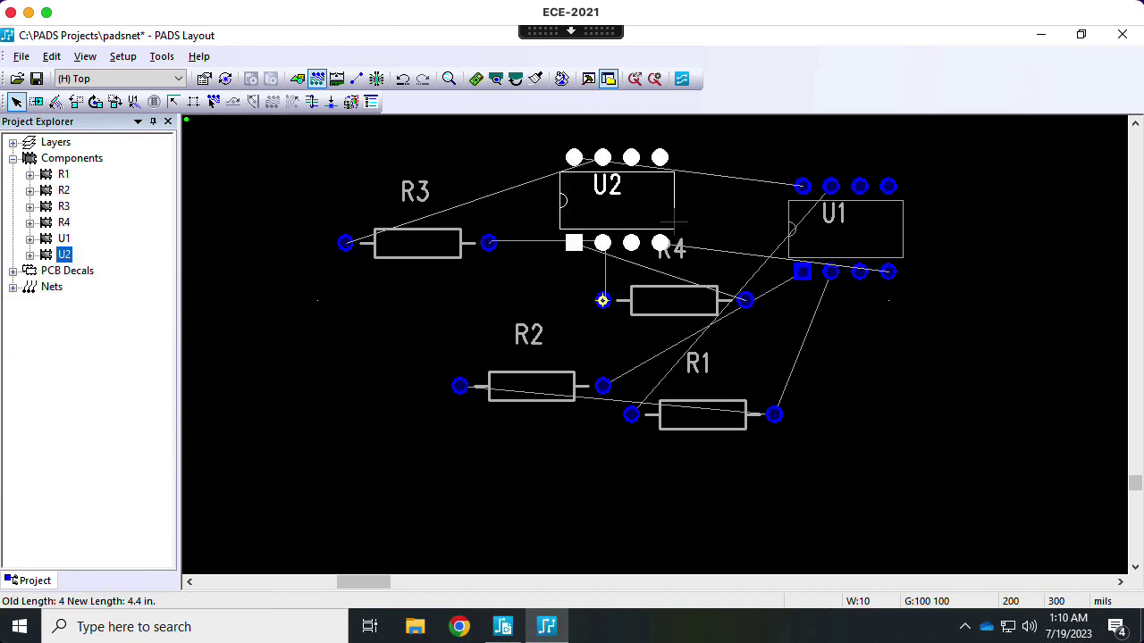
- Move U1 to the lower right with pin 1 at about (900, -100) mils and rotate it to stand vertically, notch upward
click(792, 239)
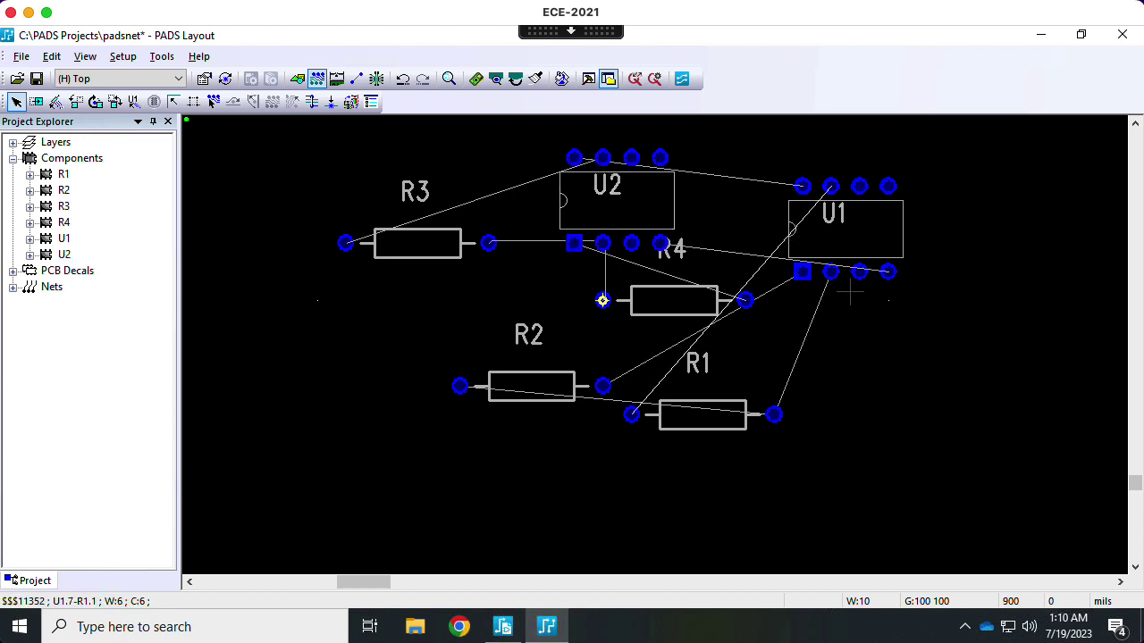
click(898, 259)
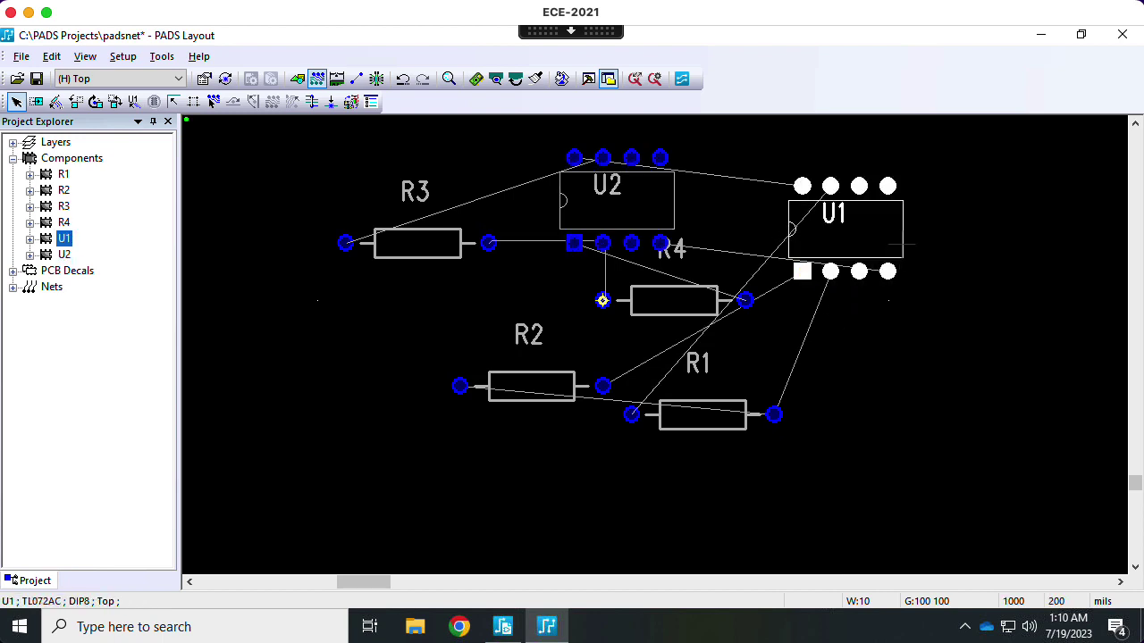
drag(902, 243, 858, 329)
key(ctrl+r)
key(ctrl+r)
key(ctrl+r)
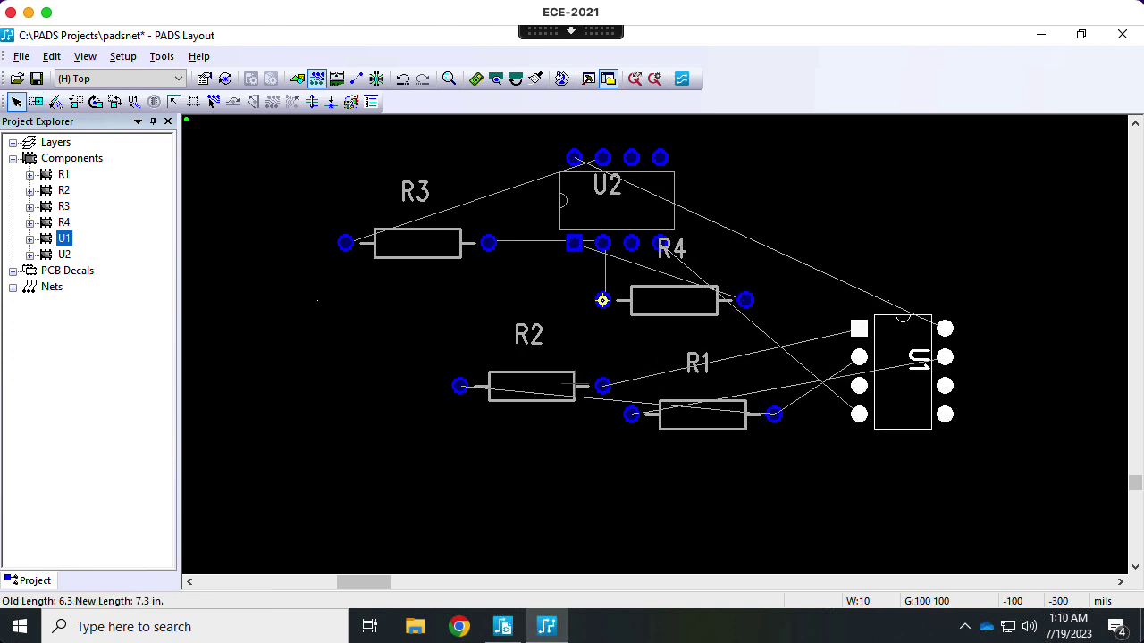
- Place R2 beside U1 pin 1 with its left pad at about (300, -100) mils, and R1 directly beneath at (300, -200)
click(488, 372)
drag(487, 373, 688, 329)
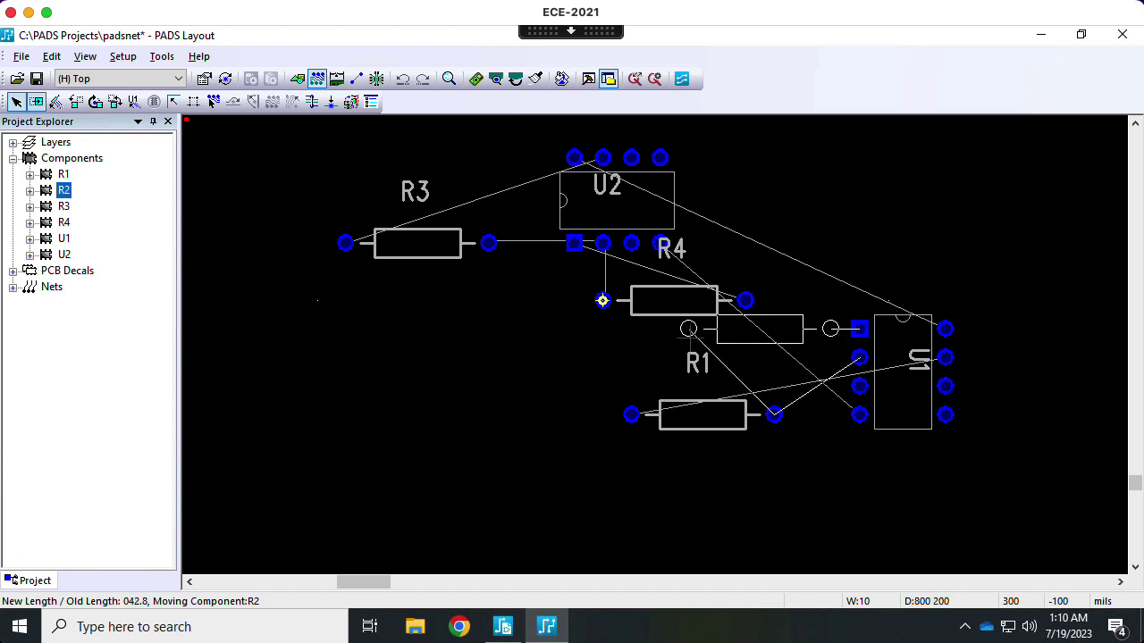
click(688, 329)
click(695, 409)
drag(695, 409, 688, 358)
click(688, 357)
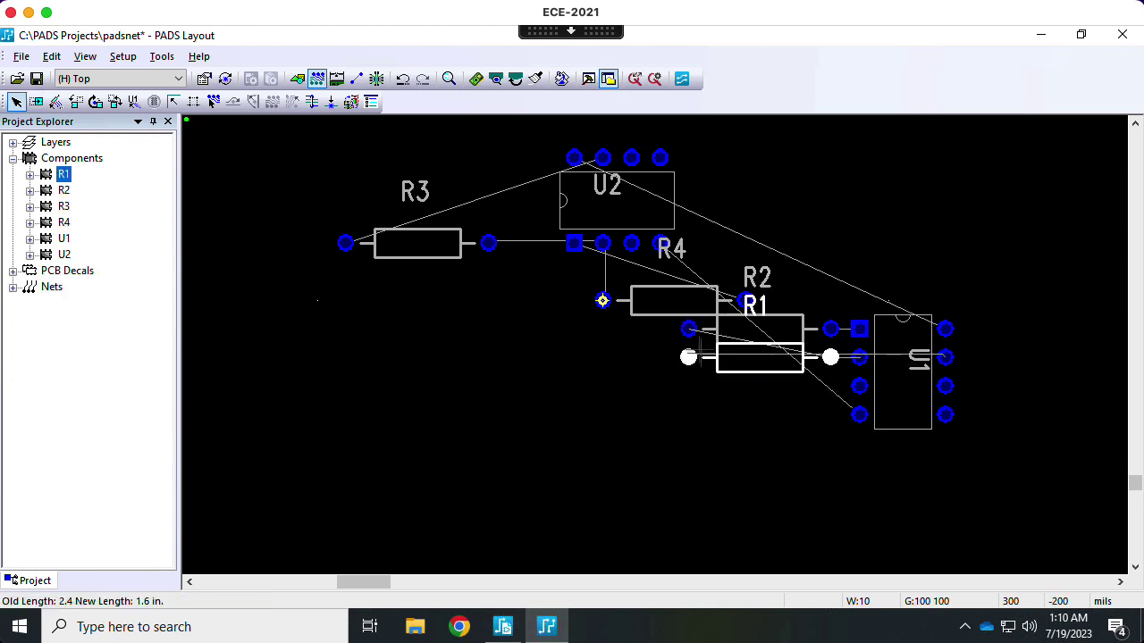
- Rotate resistor R4 vertical and place it below U2 with its upper pad at about (-100, 100) mils
click(625, 301)
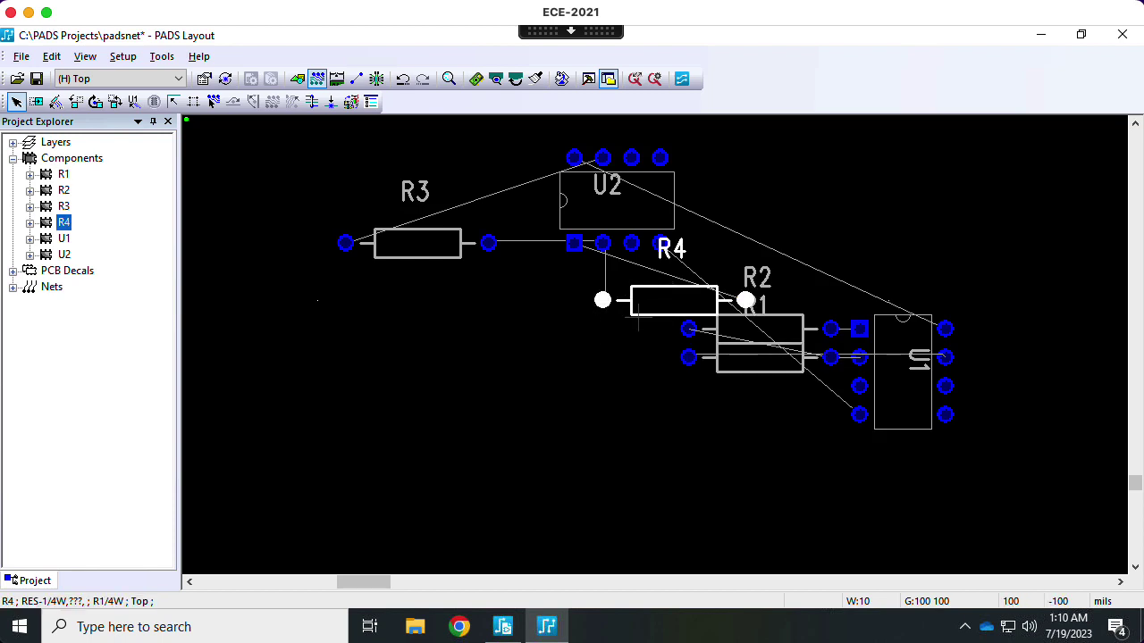
key(ctrl+e)
key(ctrl+r)
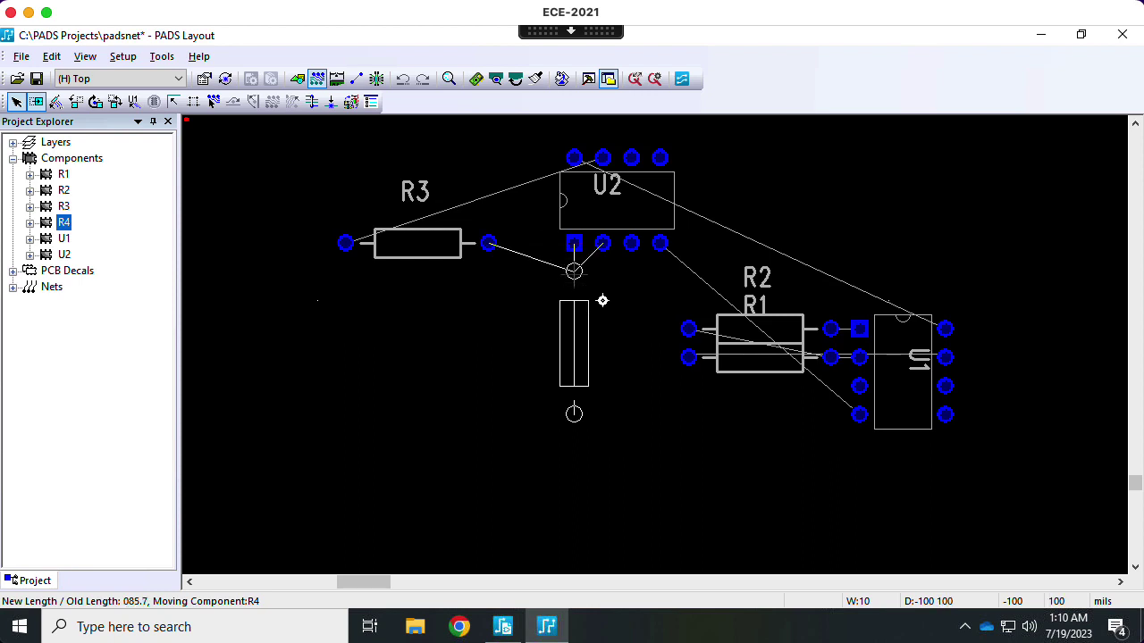
click(602, 300)
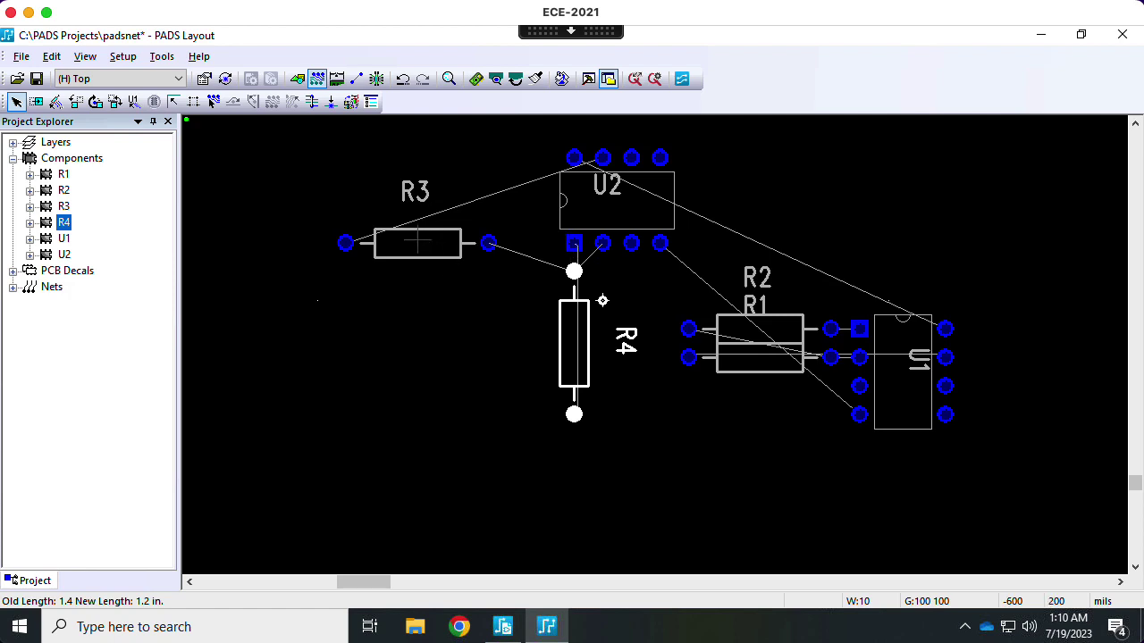
- Rotate resistor R3 vertical and place it to the left of U2 with its upper pad at about (-300, 600) mils
click(424, 245)
key(ctrl+e)
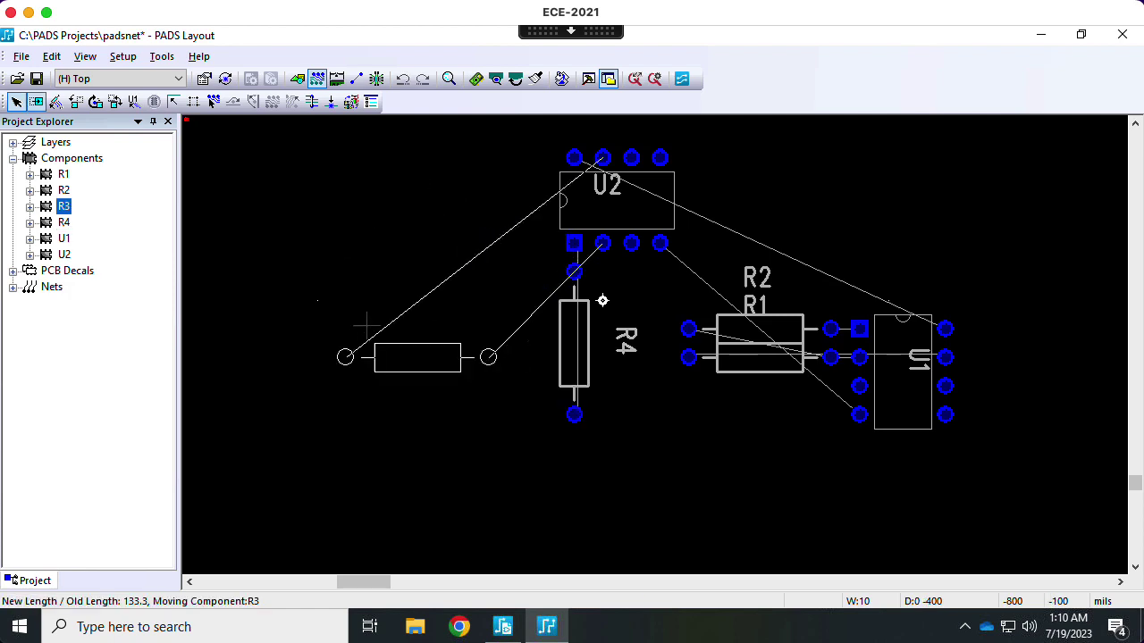
key(ctrl+r)
key(ctrl+r)
key(ctrl+r)
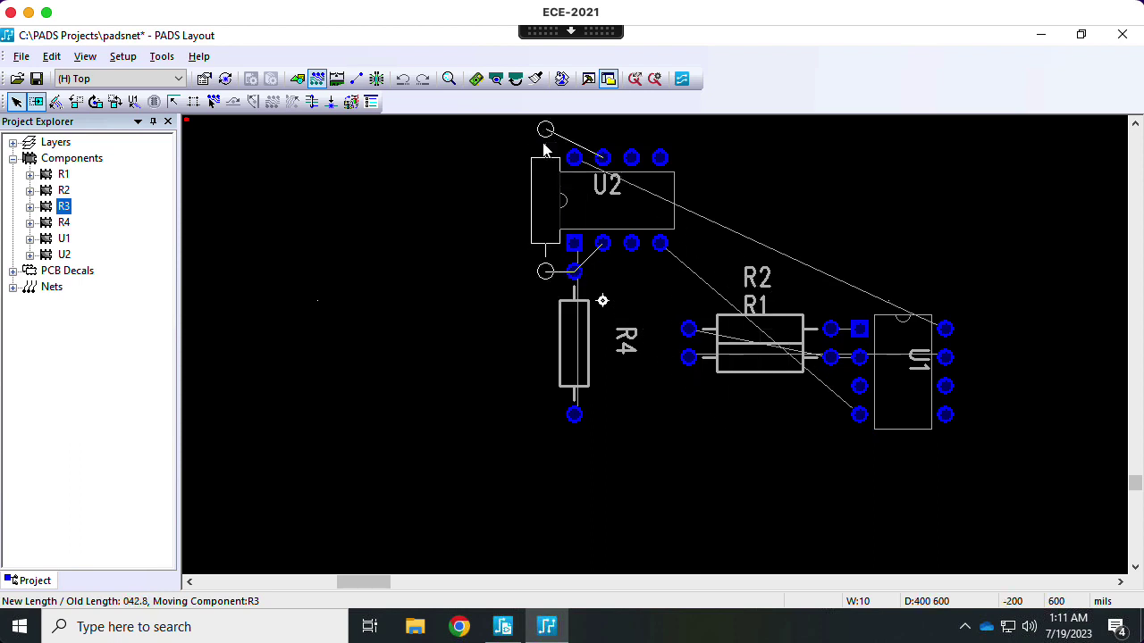
click(516, 200)
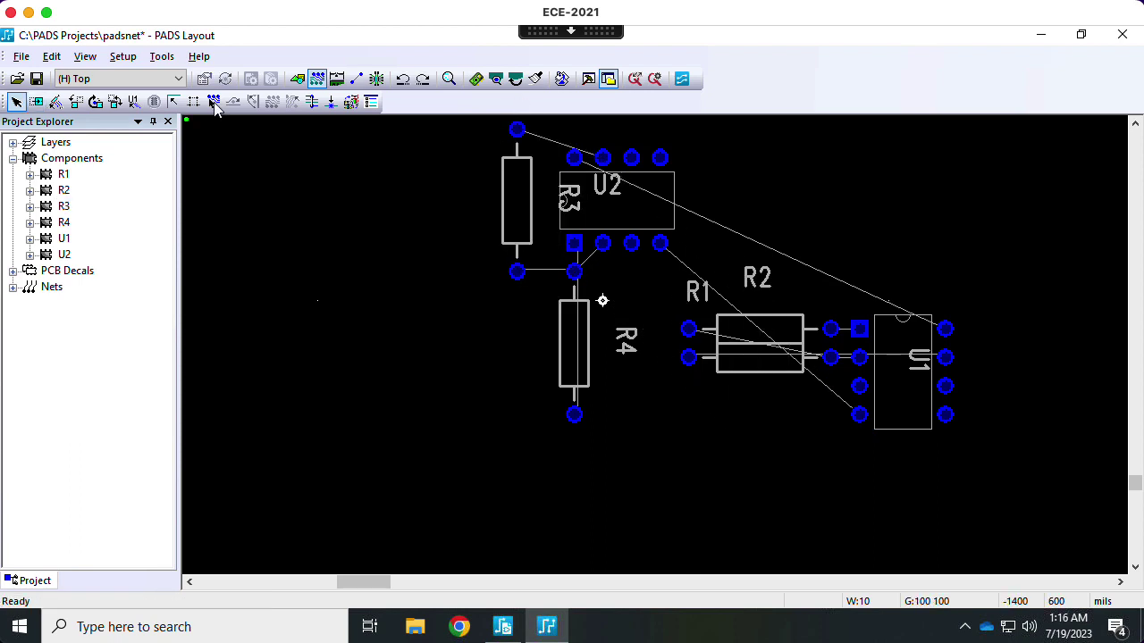
- Route top-layer traces from R3's upper pad to U2's second upper pin and from R3's lower pad to R4's upper pad
click(213, 101)
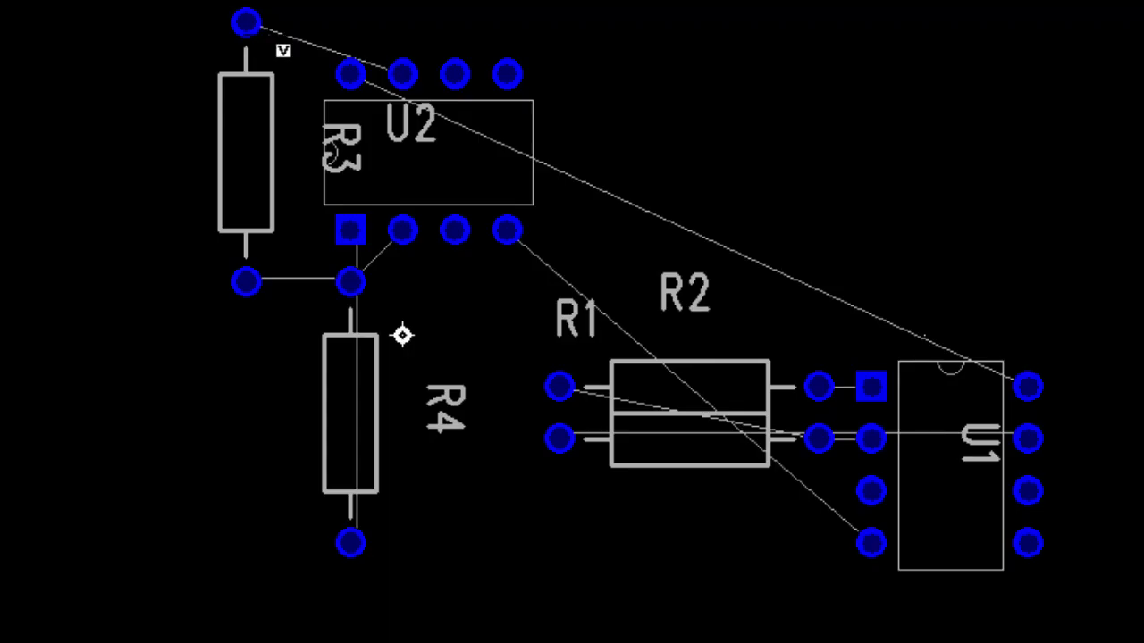
click(534, 137)
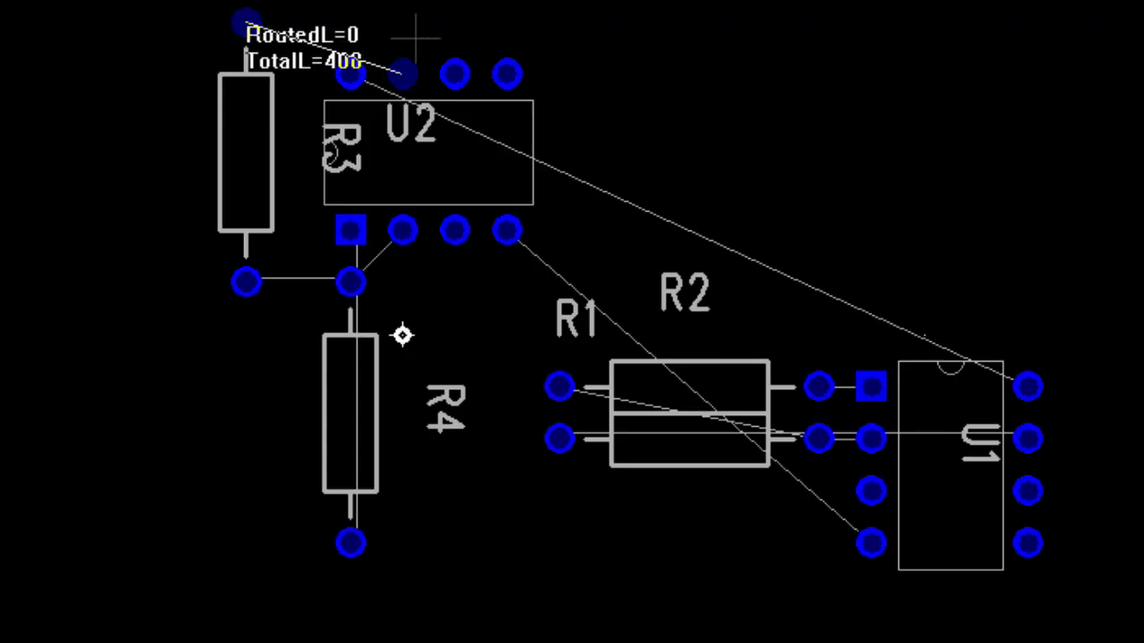
click(402, 74)
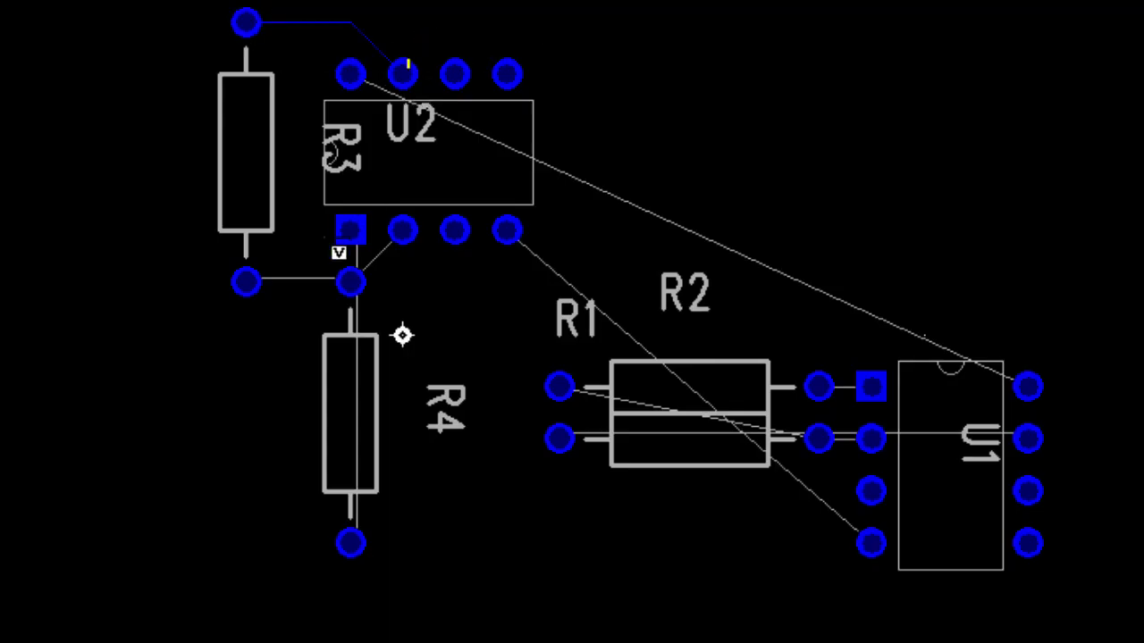
click(268, 283)
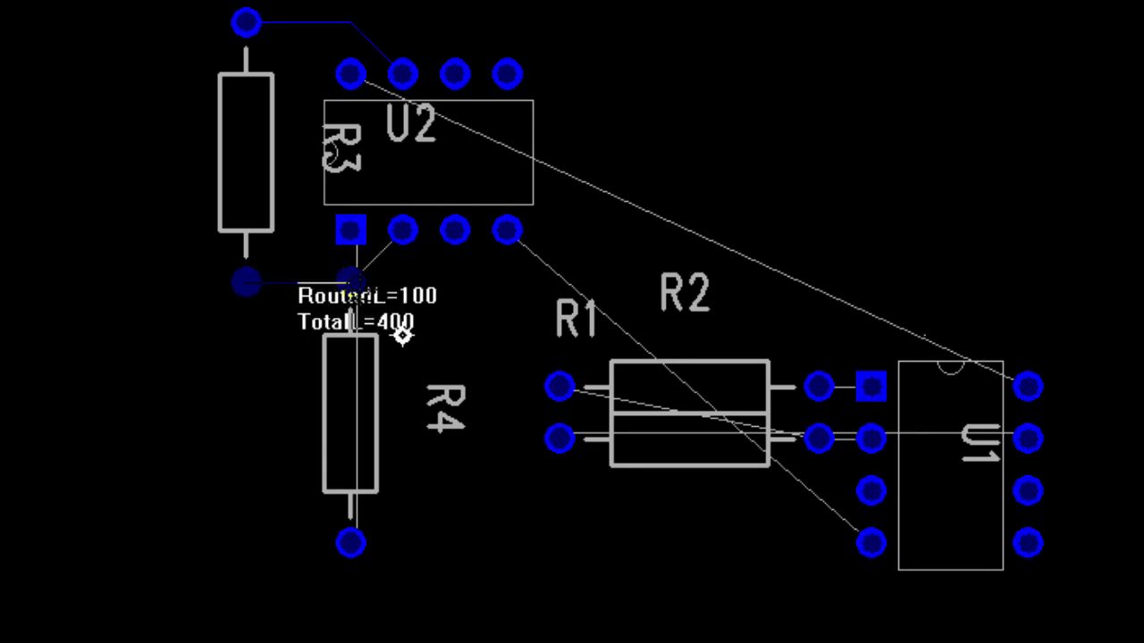
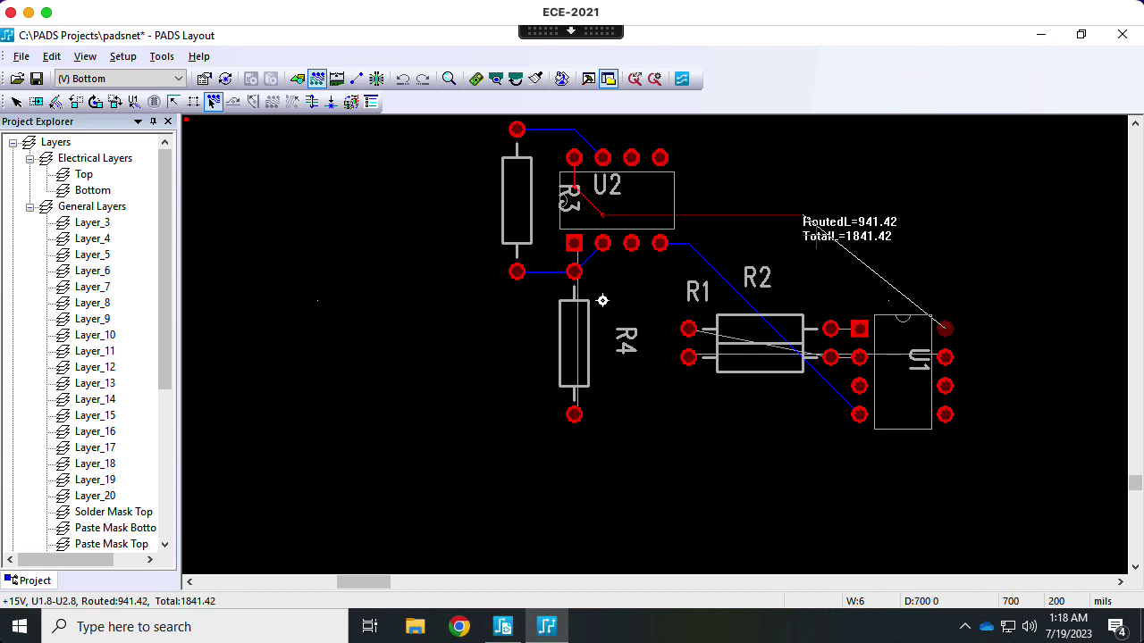
- Finish the bottom-layer +15V trace from U2 pin 8 to U1 pin 8 through a corner at about (700, 300) mils
click(803, 215)
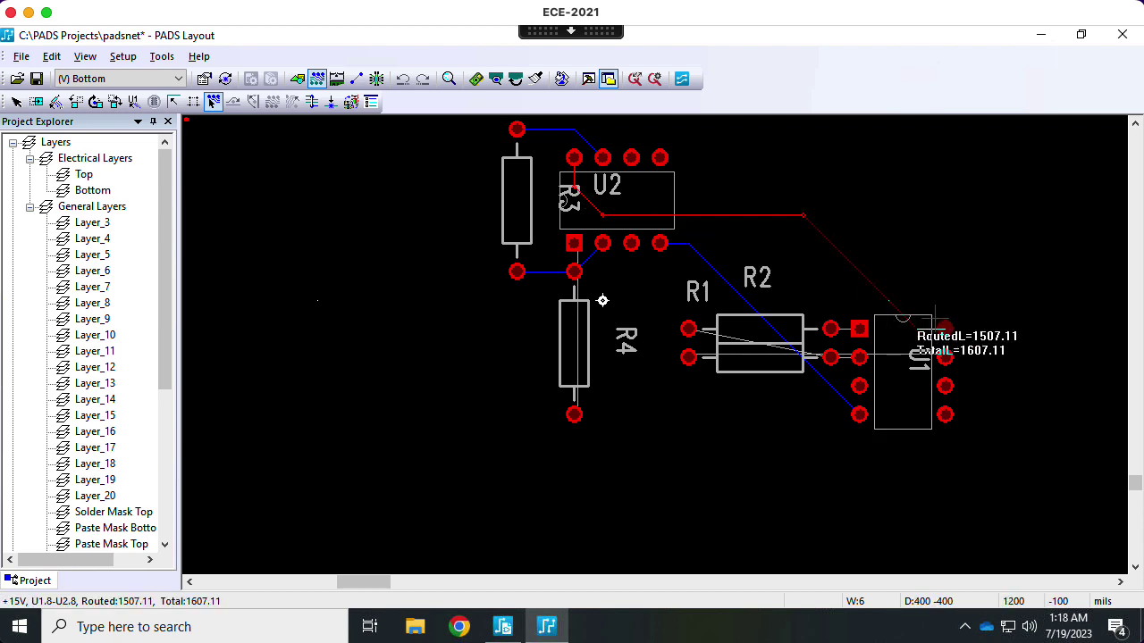
click(945, 329)
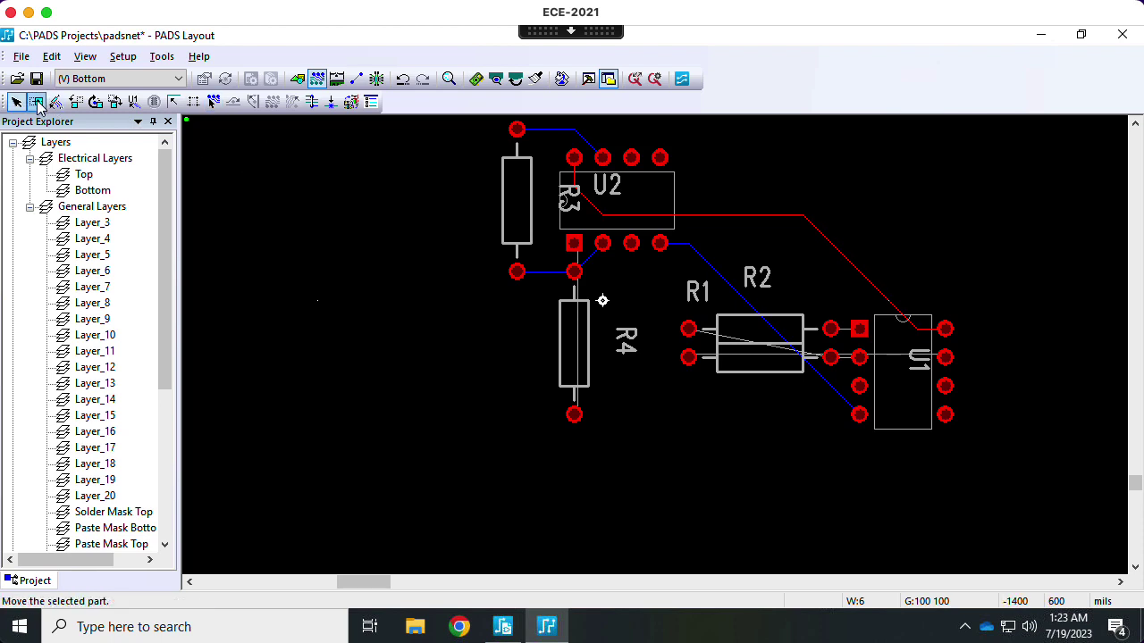
- Move resistor R4 so its upper pad sits directly below U2's second lower pin, at about (0, 100) mils
click(36, 100)
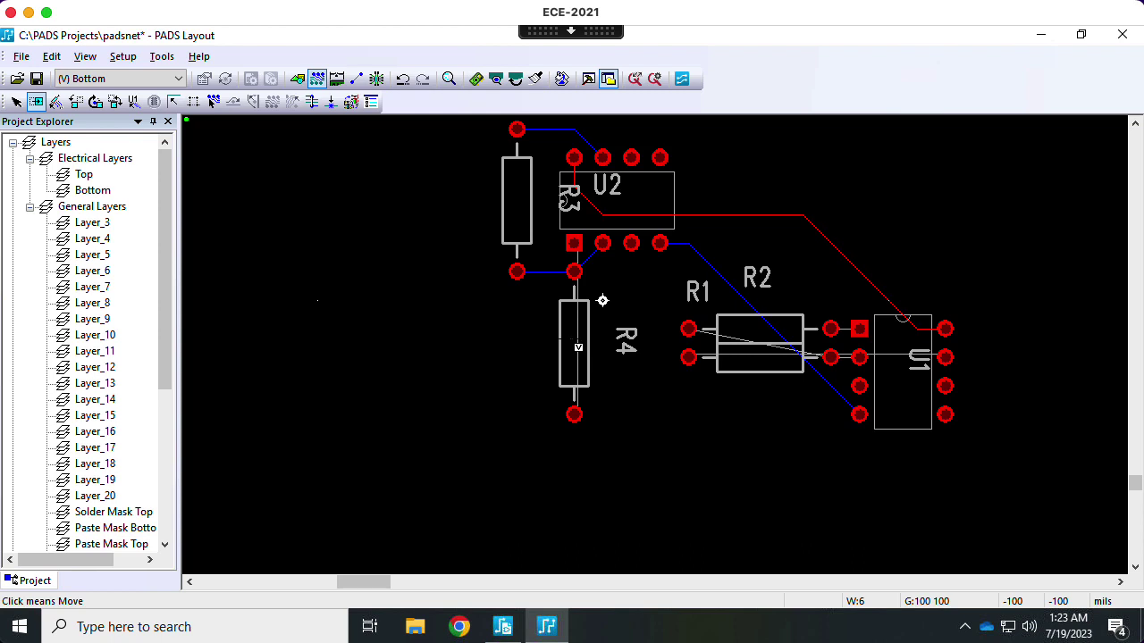
click(578, 347)
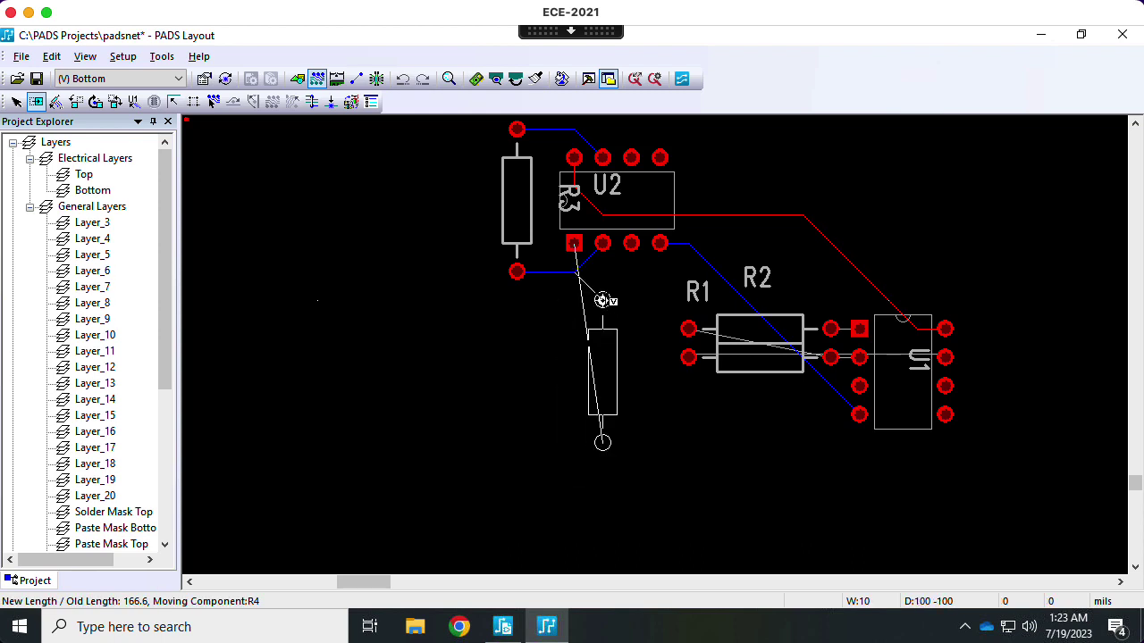
click(602, 301)
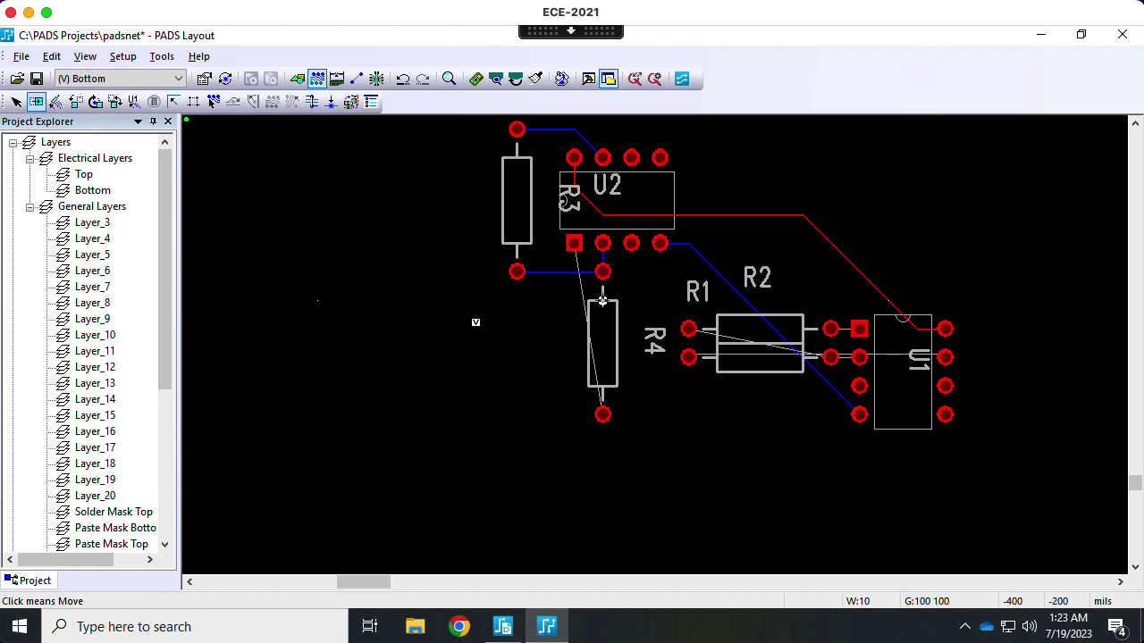
- Route a bottom-layer trace from U2 pin 1 to R4's lower pad through a corner at about (-100, -300) mils
click(98, 192)
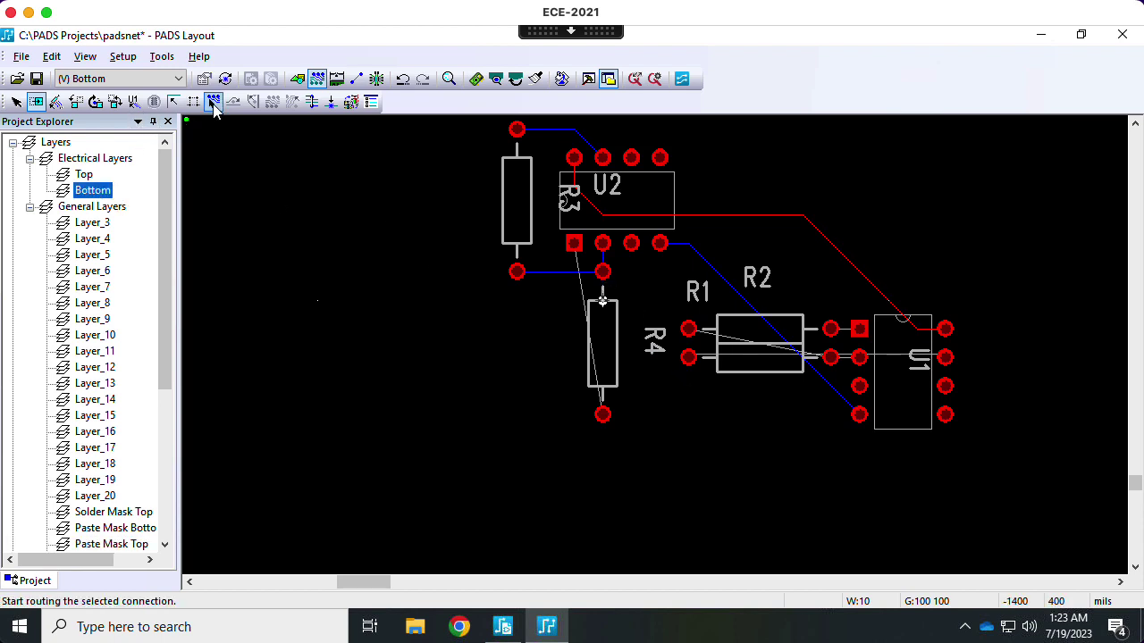
click(212, 101)
click(577, 254)
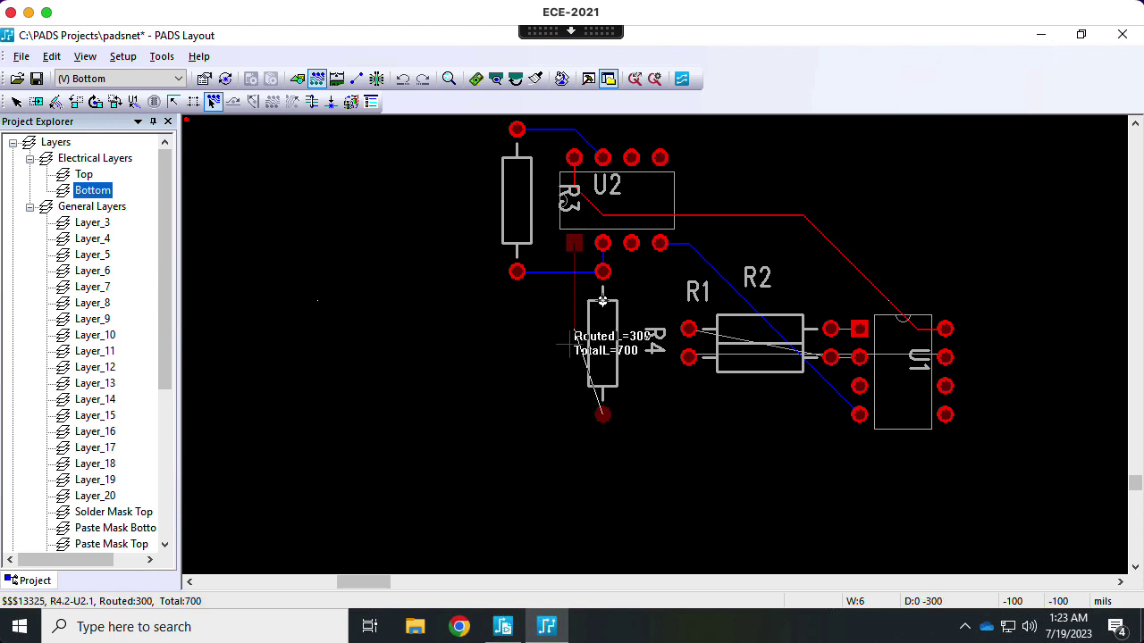
click(602, 415)
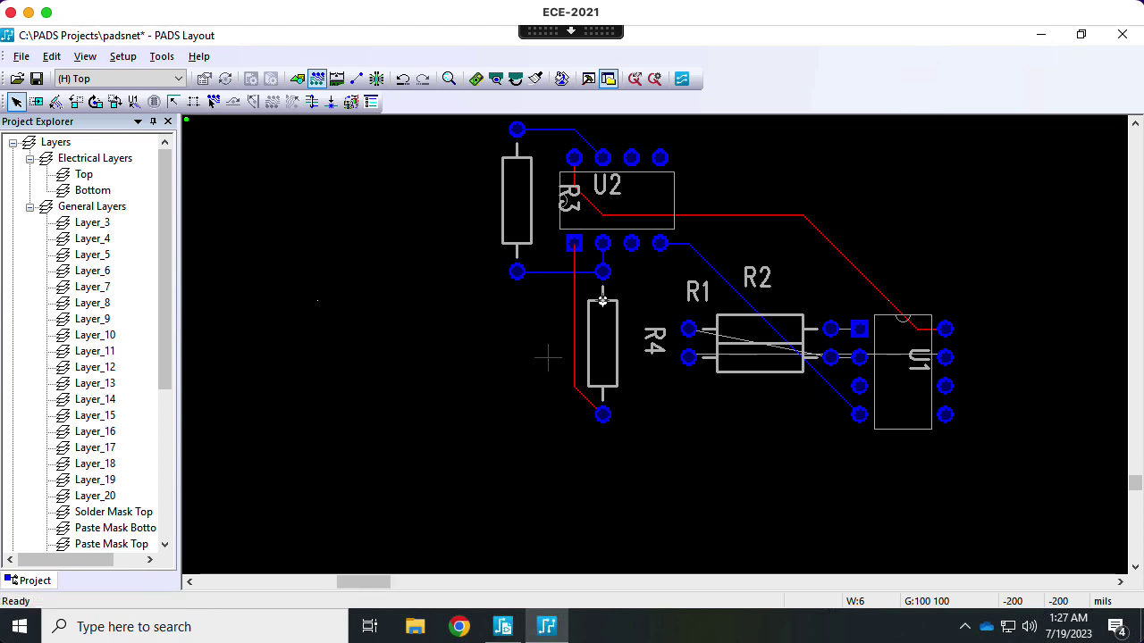
- Try to cut the vertical segment of the bottom-layer trace between U2 pin 1 and R4
click(575, 374)
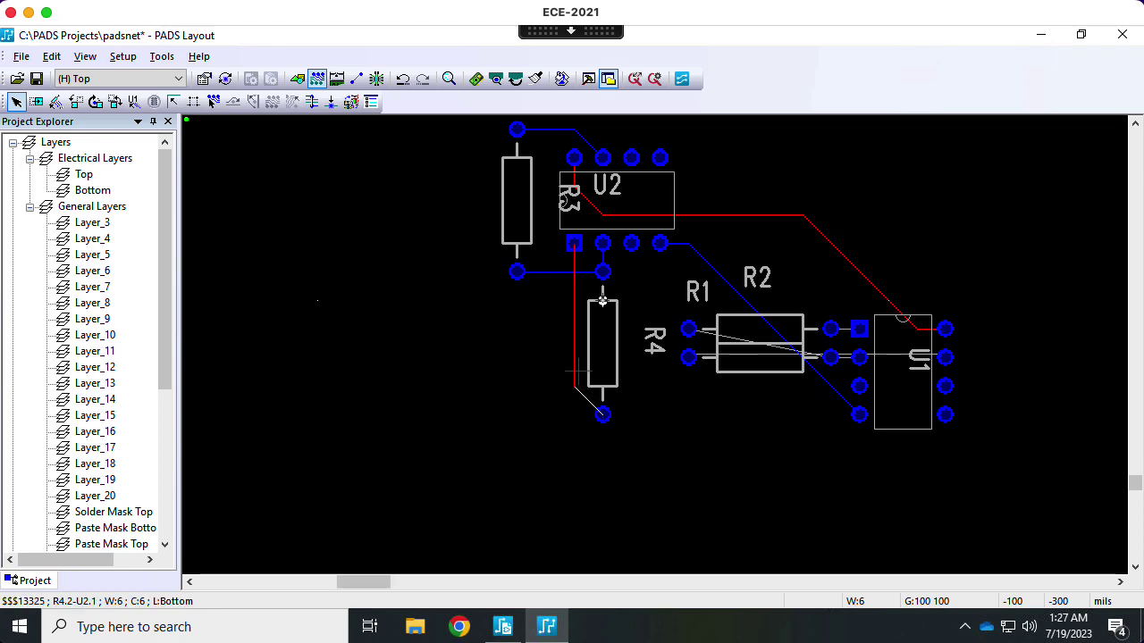
click(577, 372)
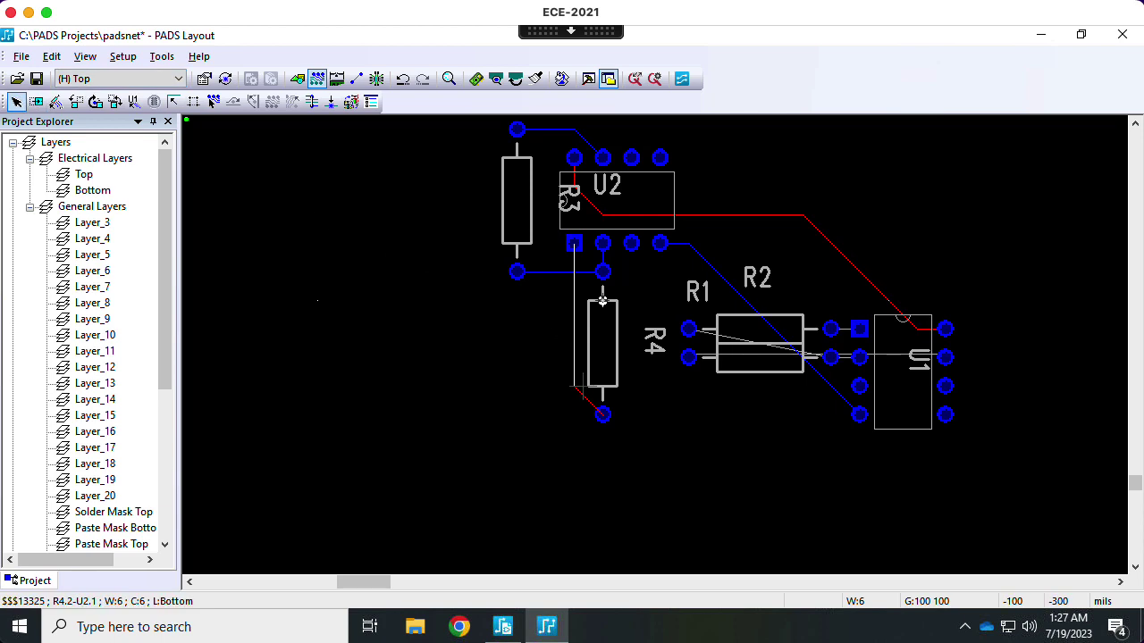
click(52, 57)
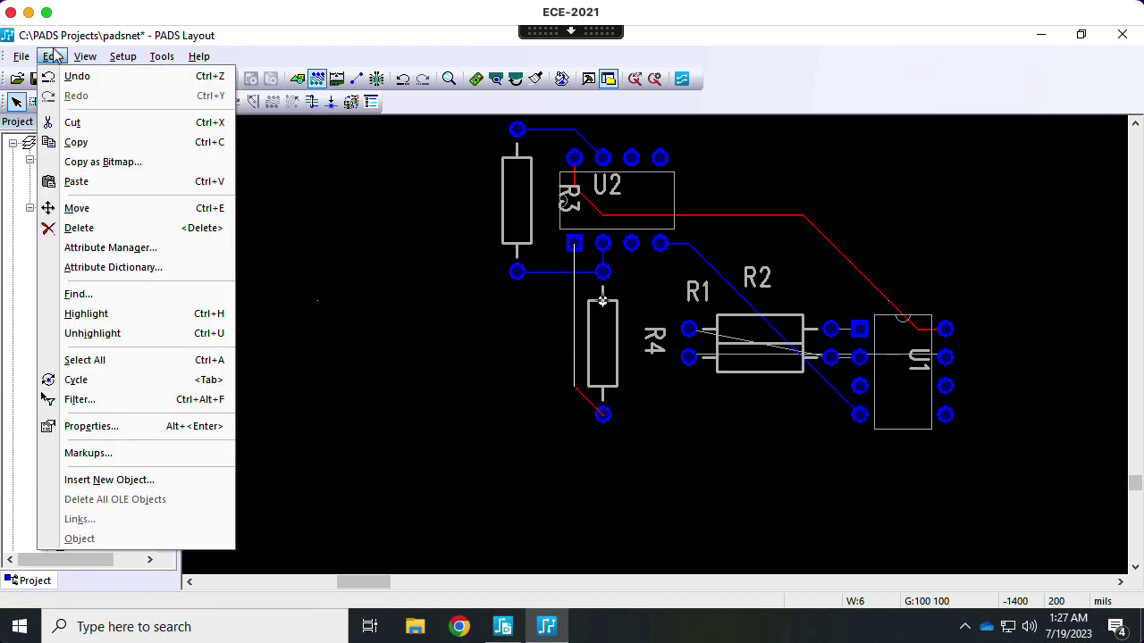
click(96, 122)
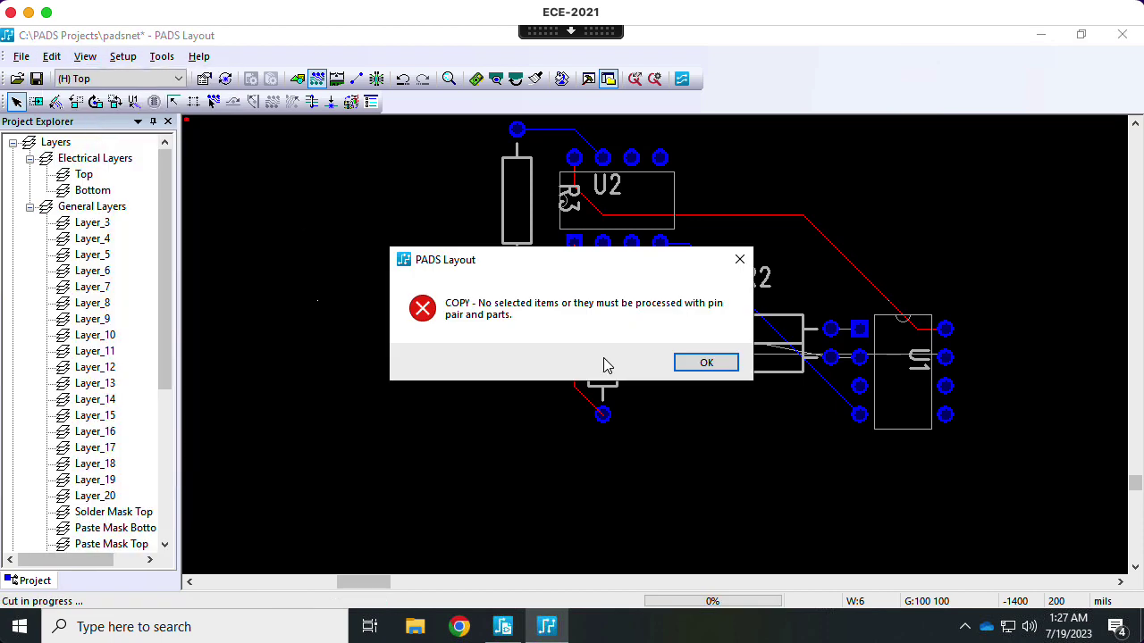
click(740, 259)
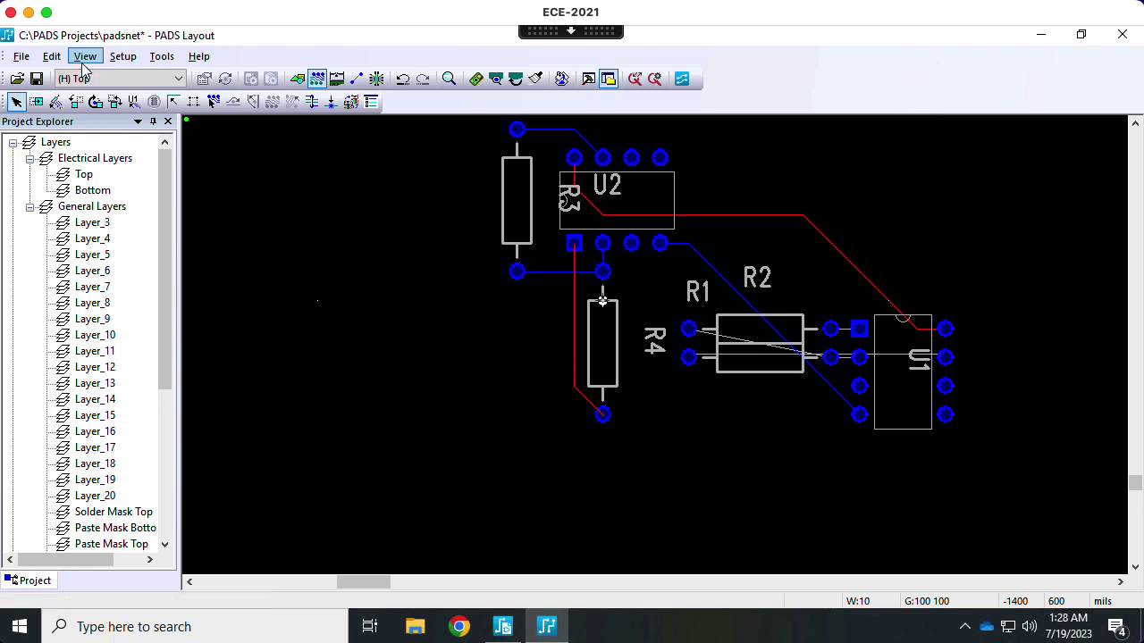
click(51, 57)
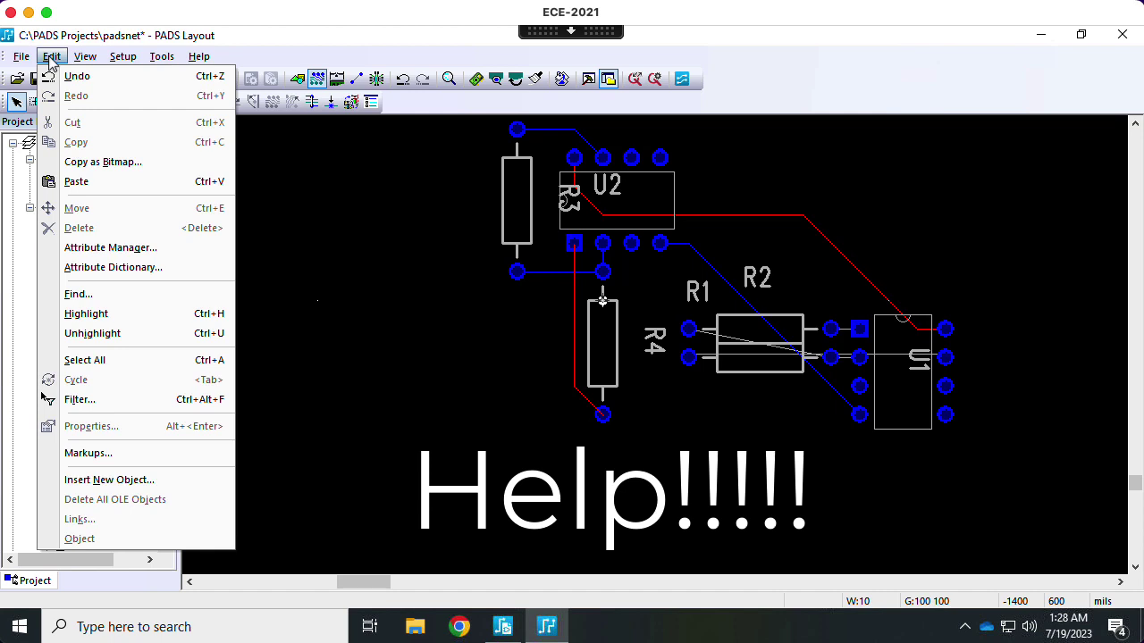
click(329, 399)
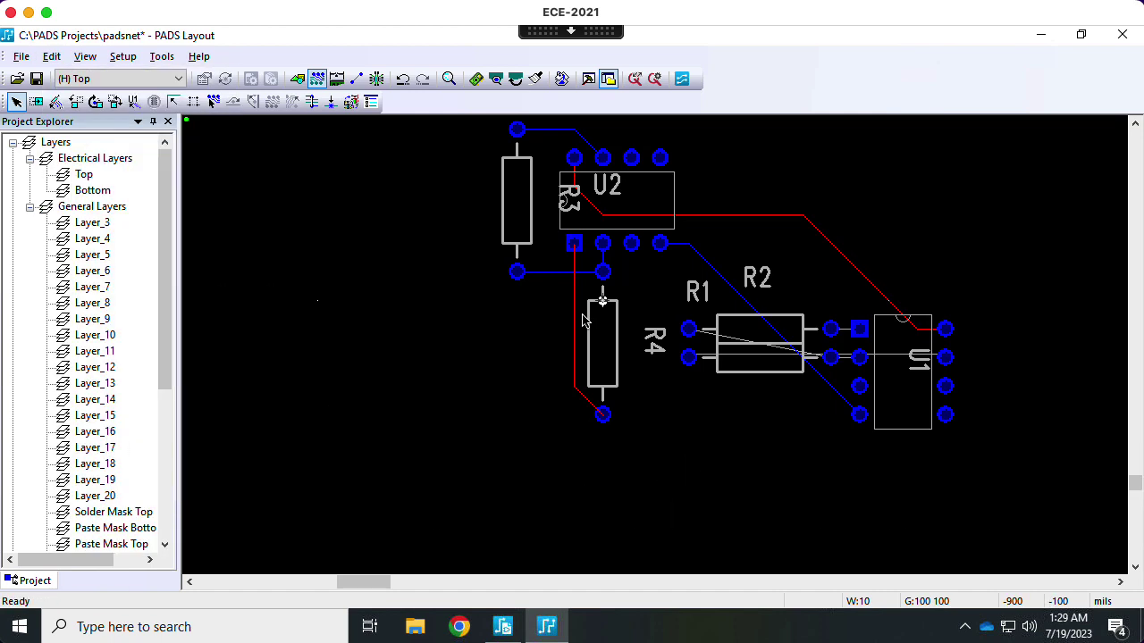
- Try to set the width of the vertical trace segment between U2 pin 1 and R4 to 16 mils, then 15 mils
click(575, 329)
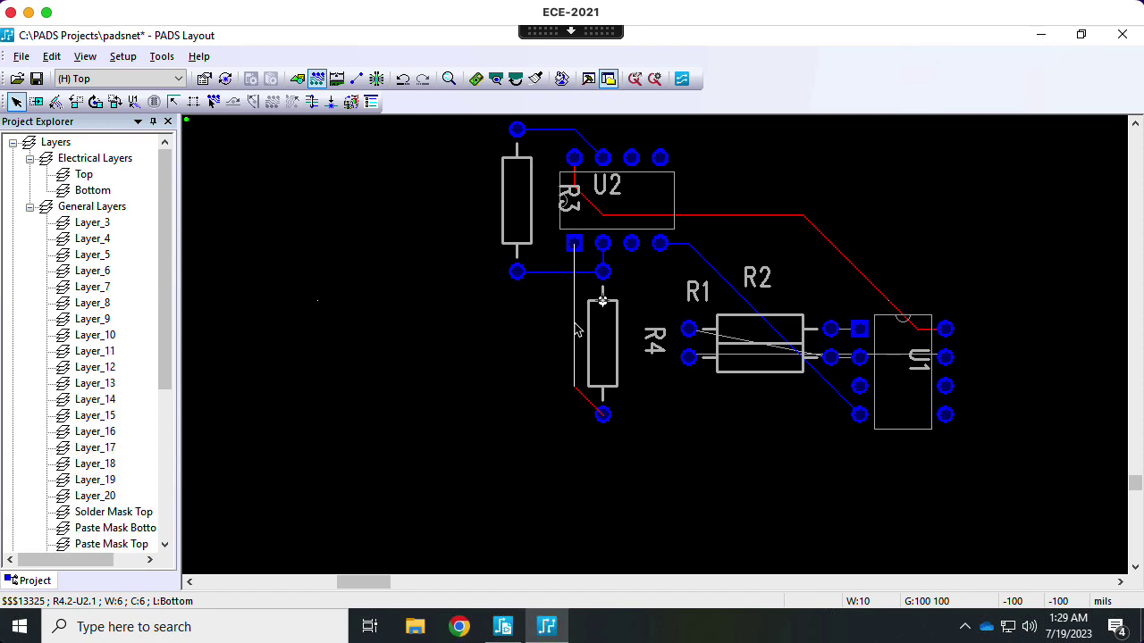
double_click(576, 329)
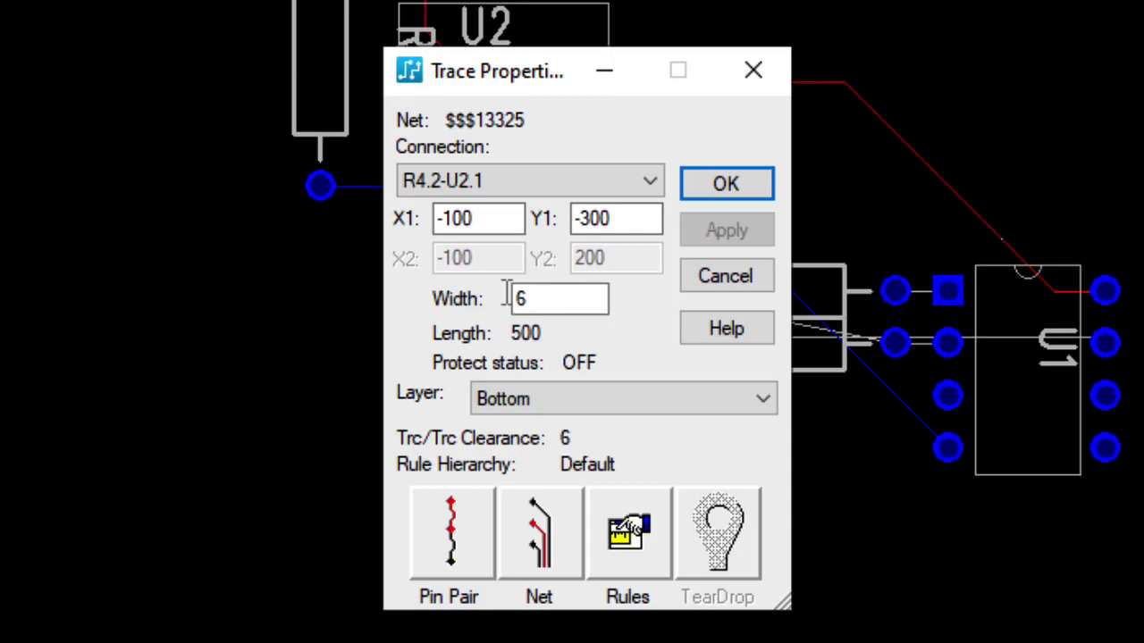
click(647, 329)
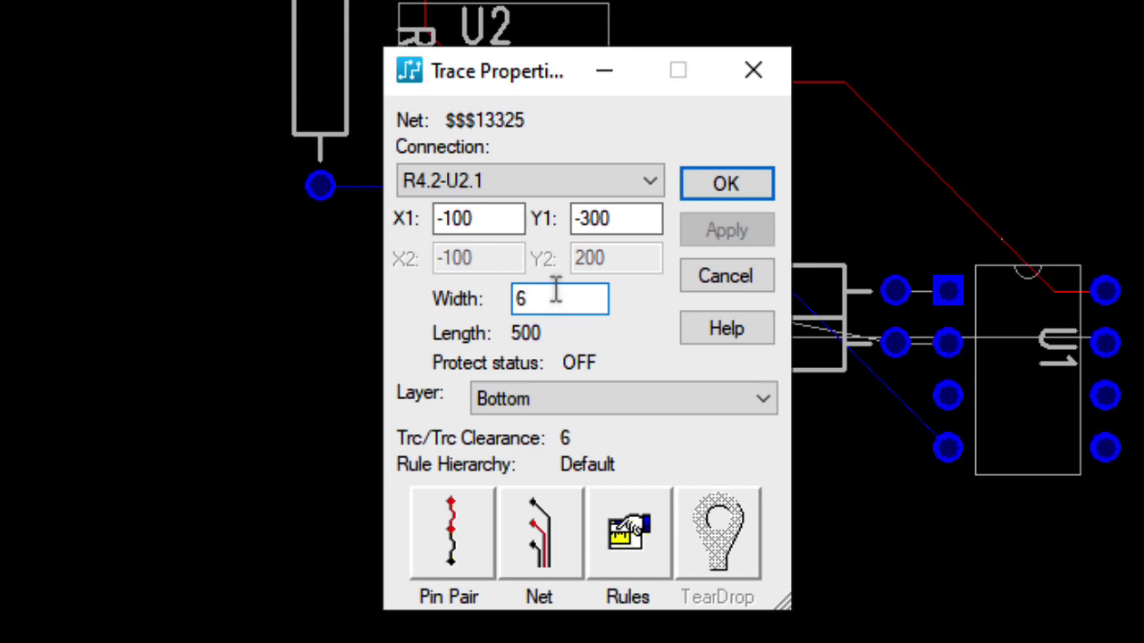
key(BackSpace)
text(16)
key(Return)
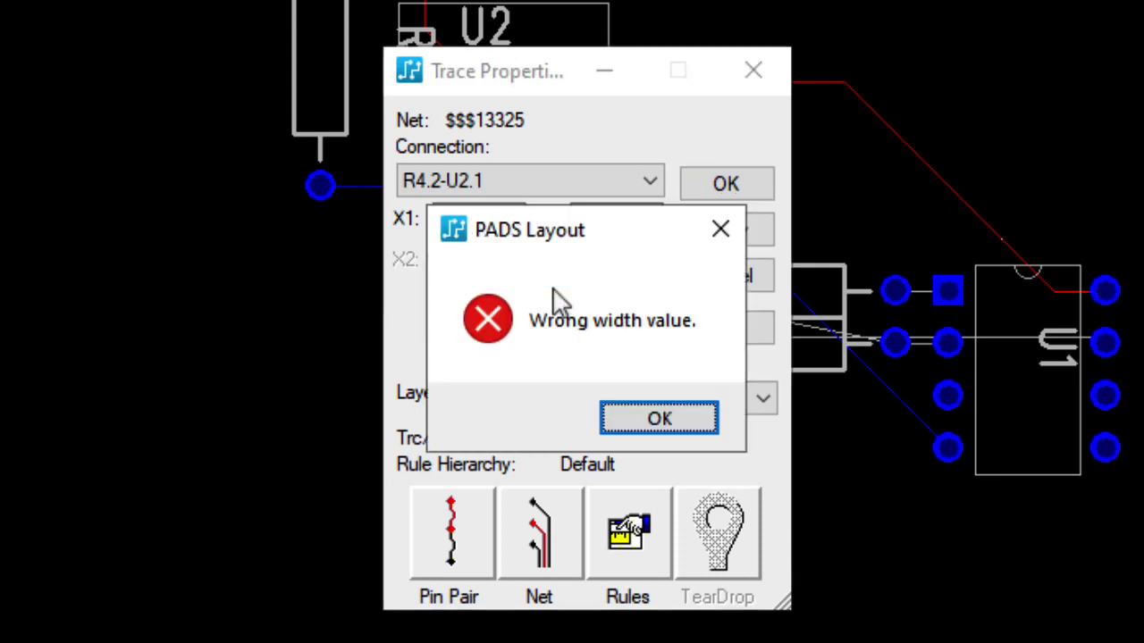
click(637, 423)
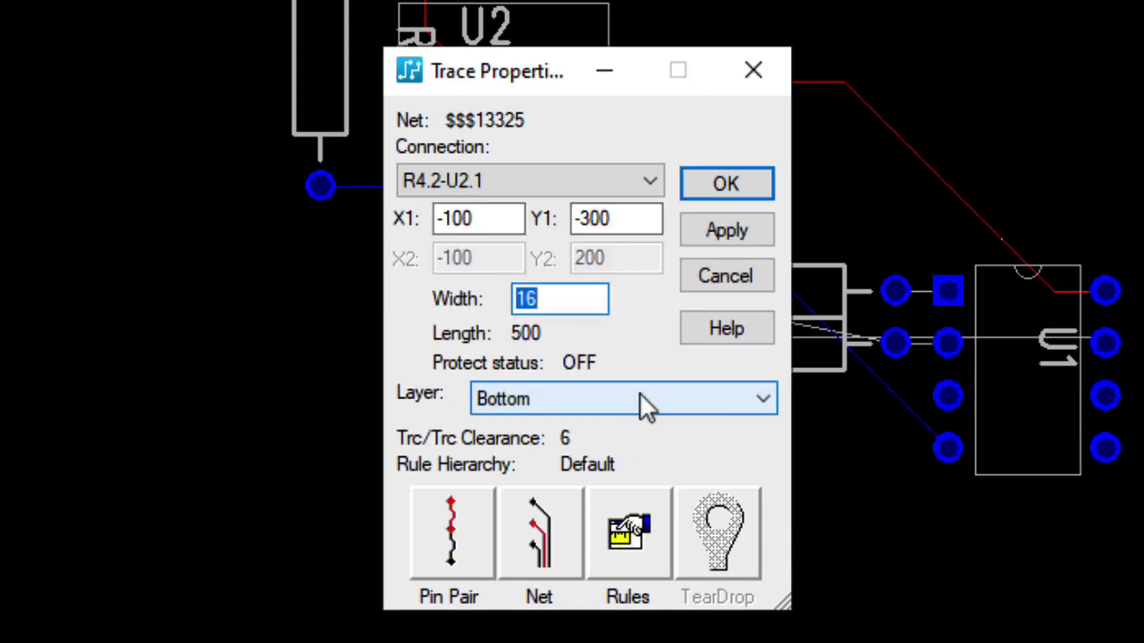
text(15)
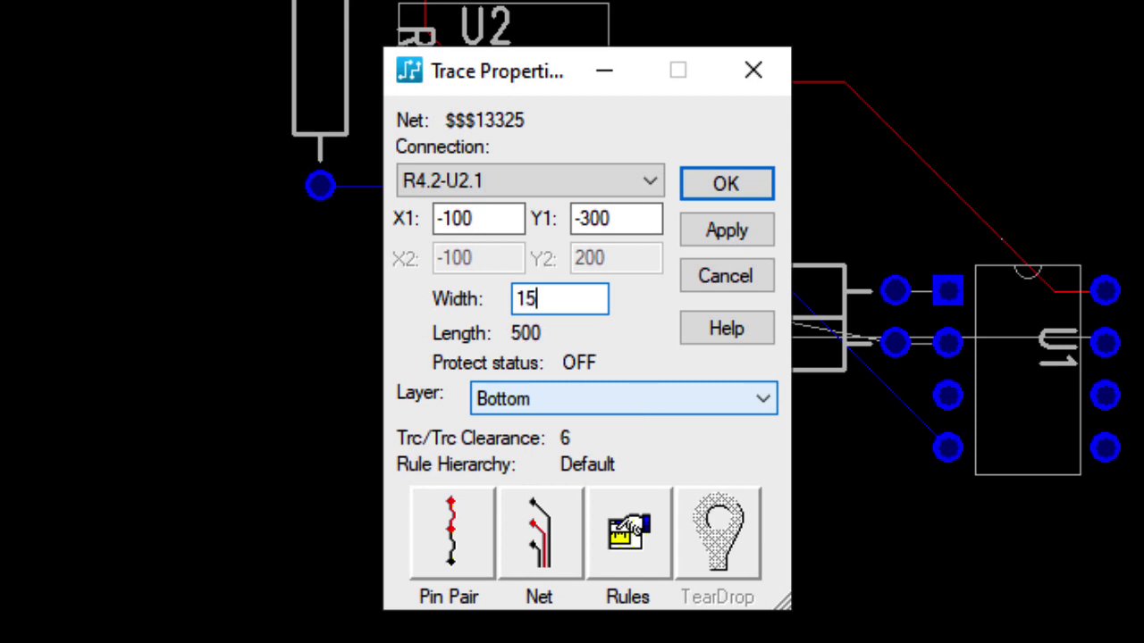
click(745, 232)
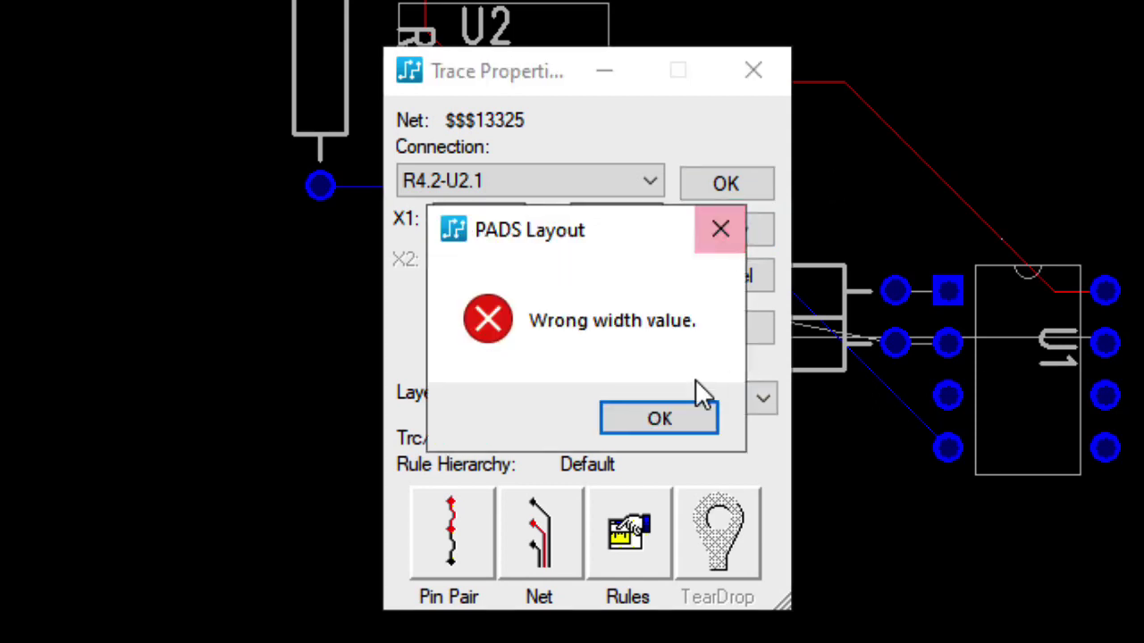
click(678, 426)
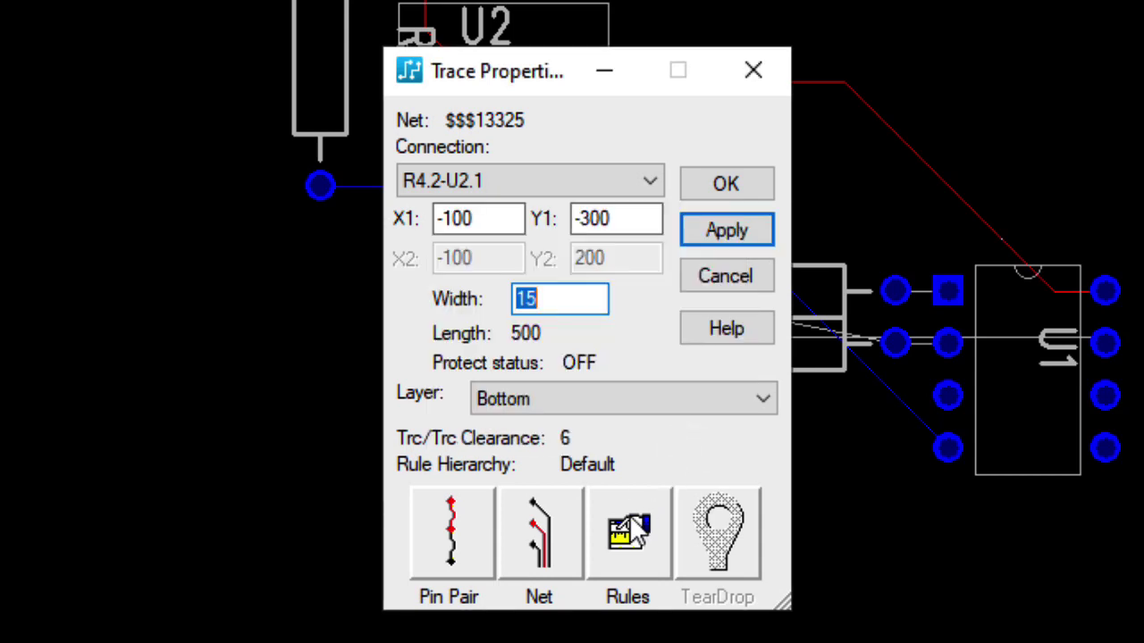
click(754, 71)
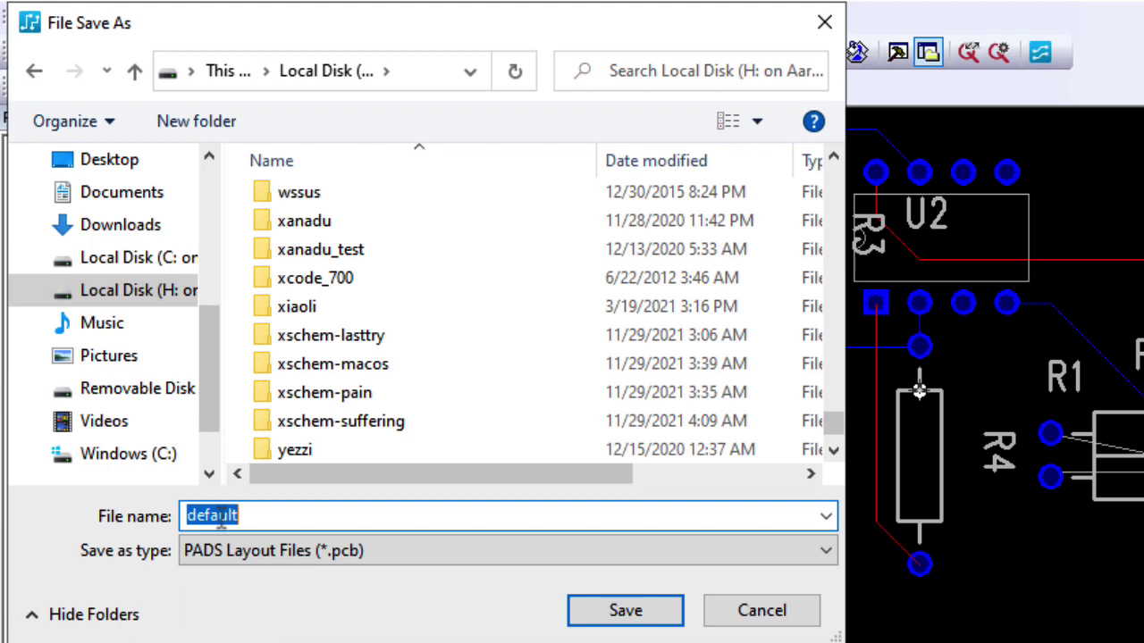
- Save the layout on the local H: disk as a PADS Layout file named somethingelse
text(somethingelse)
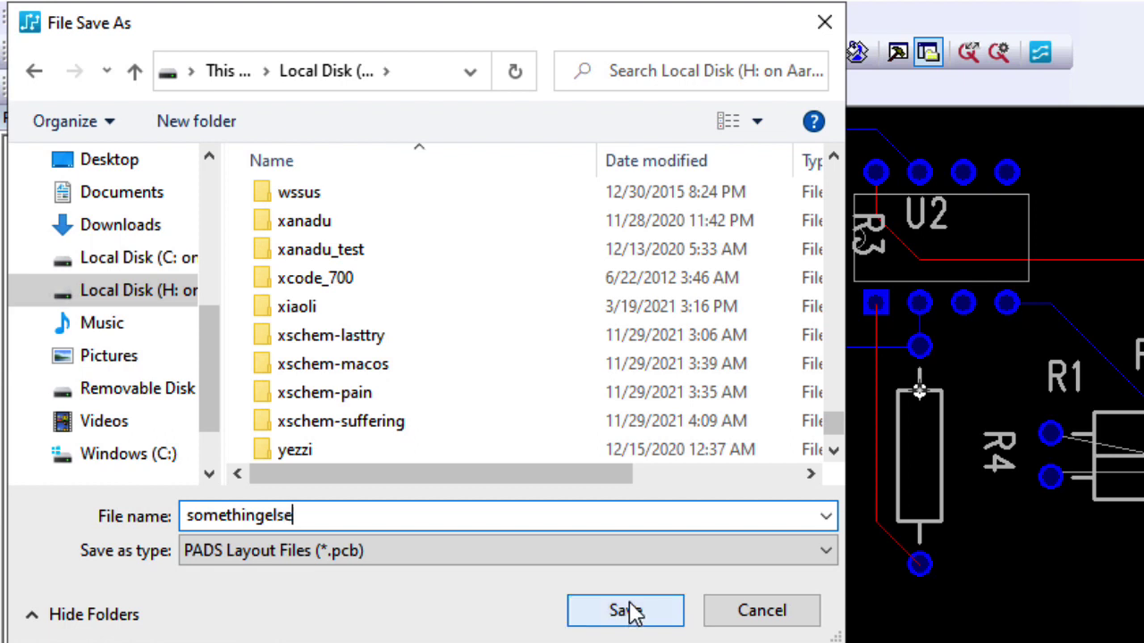
click(630, 610)
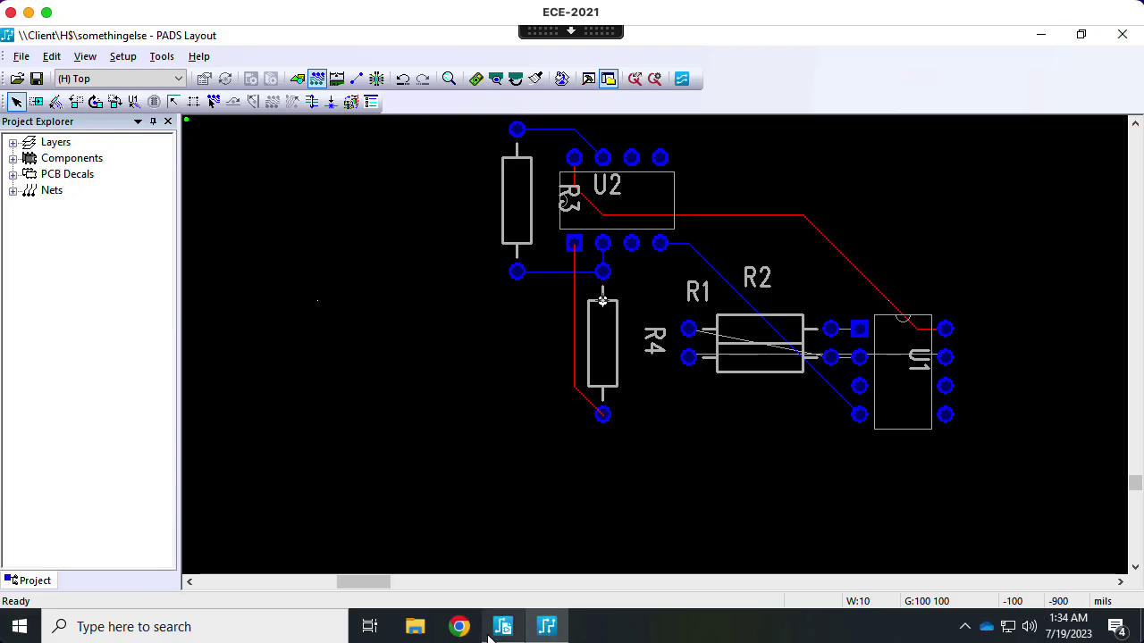
- Switch to PADS Logic and filter the misc library for a part to add named 13700
click(502, 628)
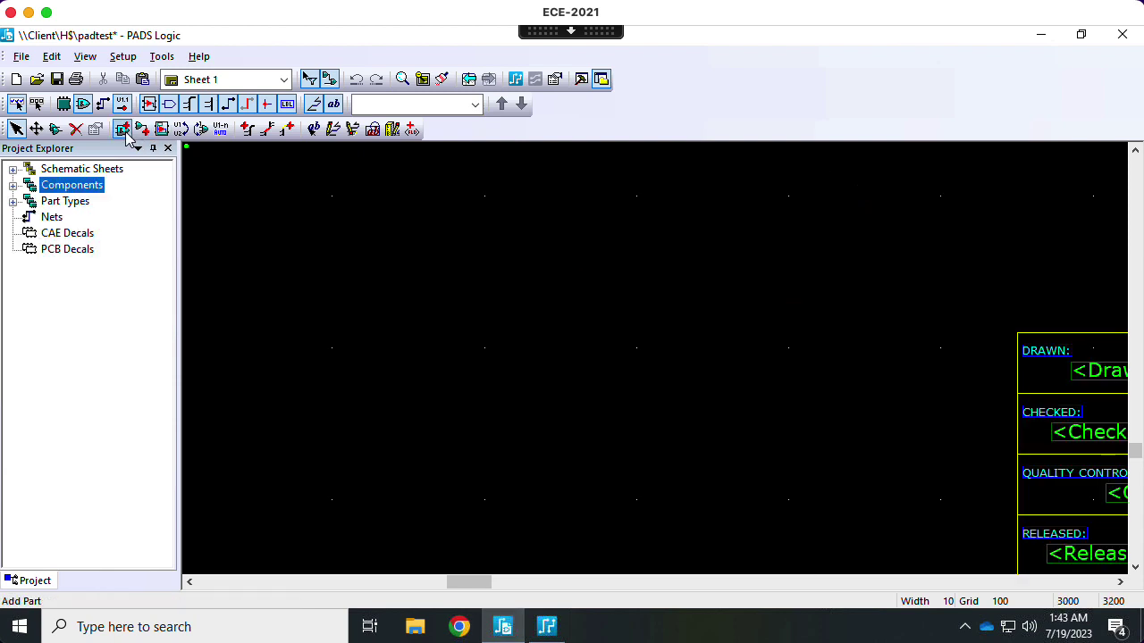
click(122, 128)
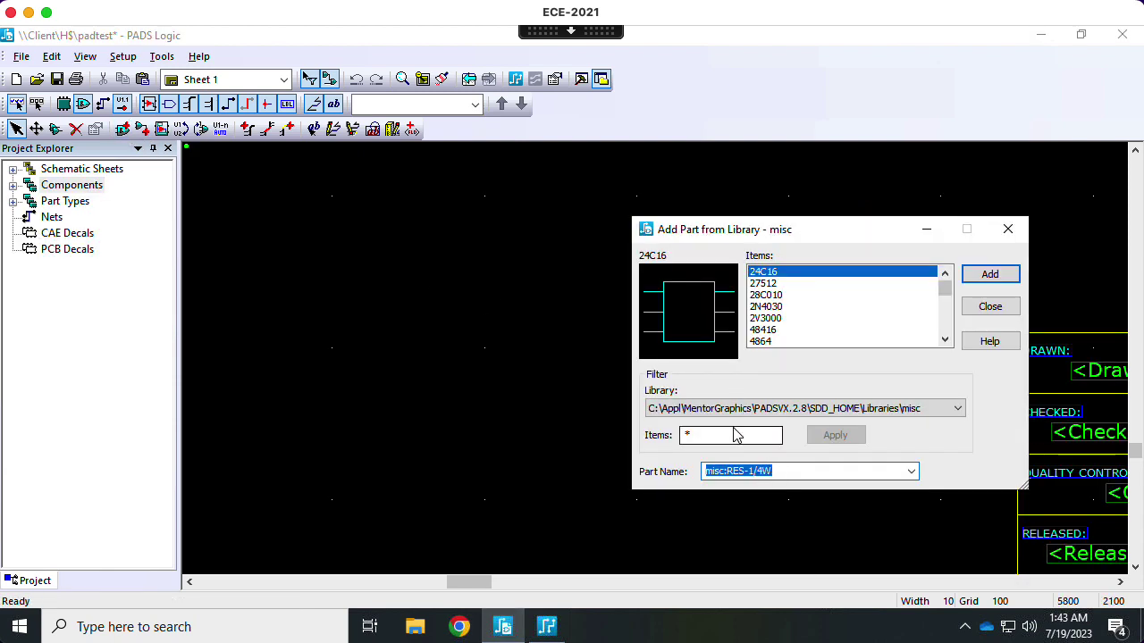
drag(716, 435, 640, 435)
text(13700)
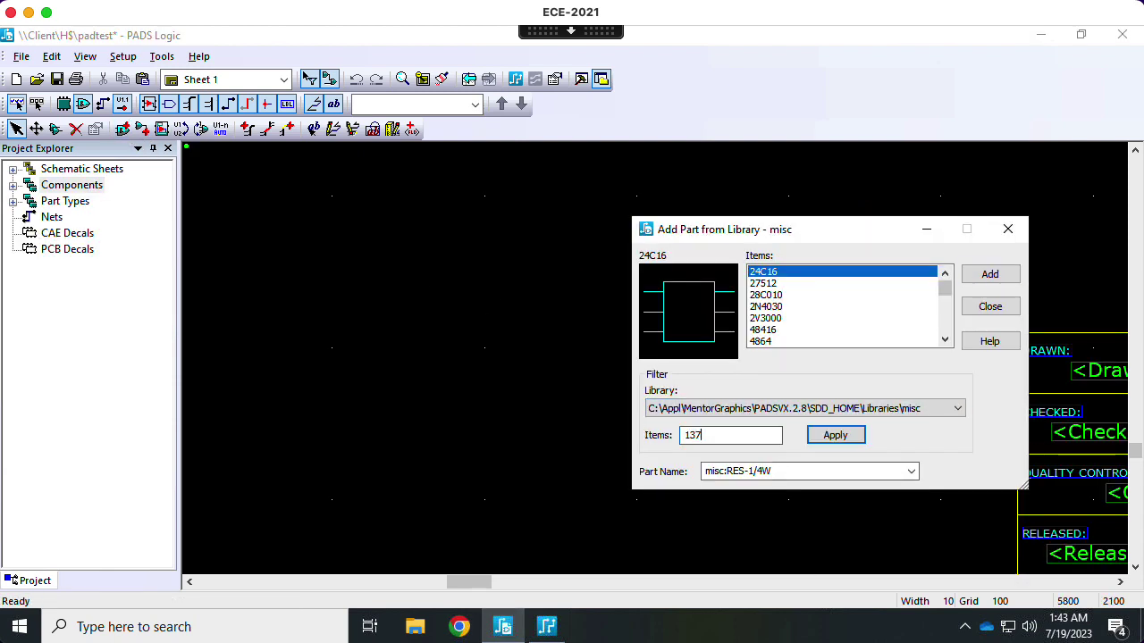
click(852, 436)
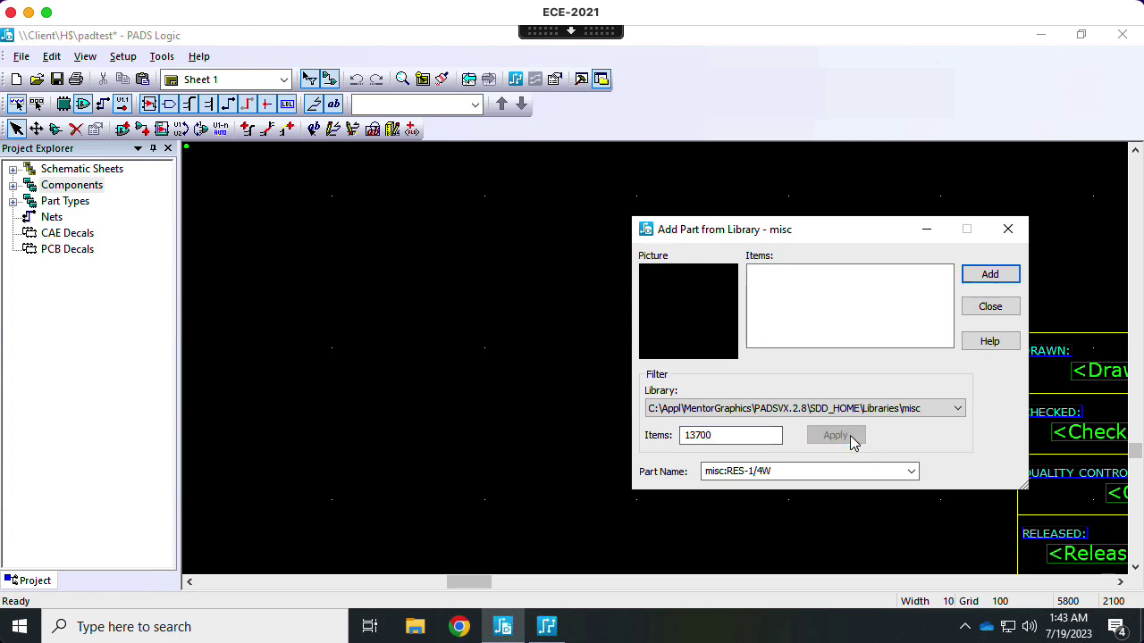
- Extend the part search to all libraries and filter the items by *13700*
click(954, 409)
click(954, 409)
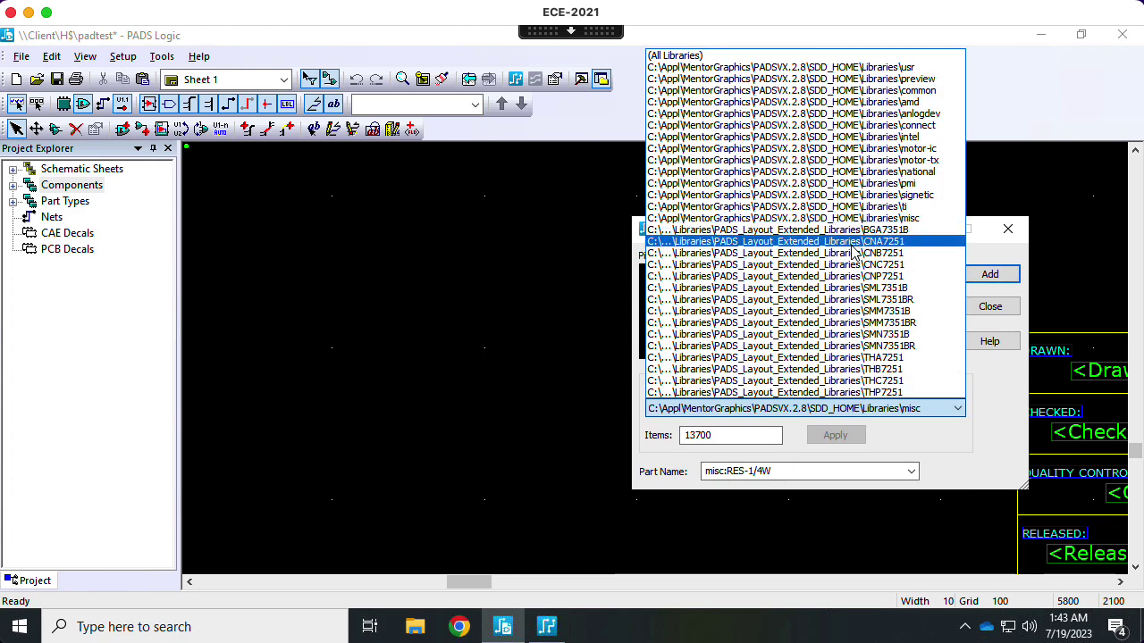
click(830, 58)
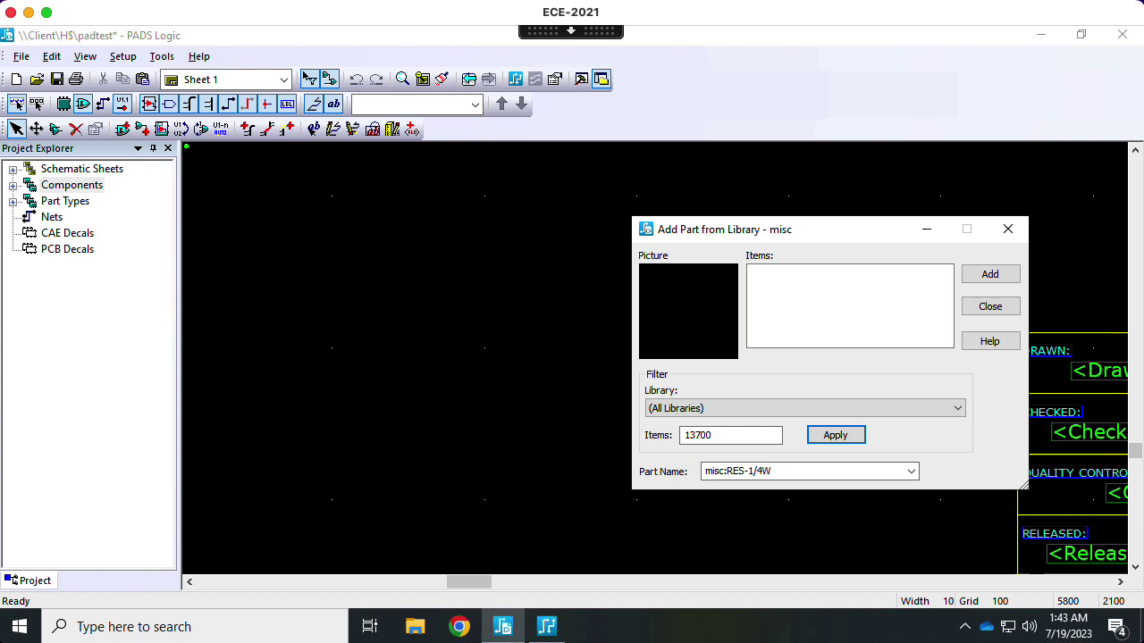
click(838, 435)
double_click(751, 435)
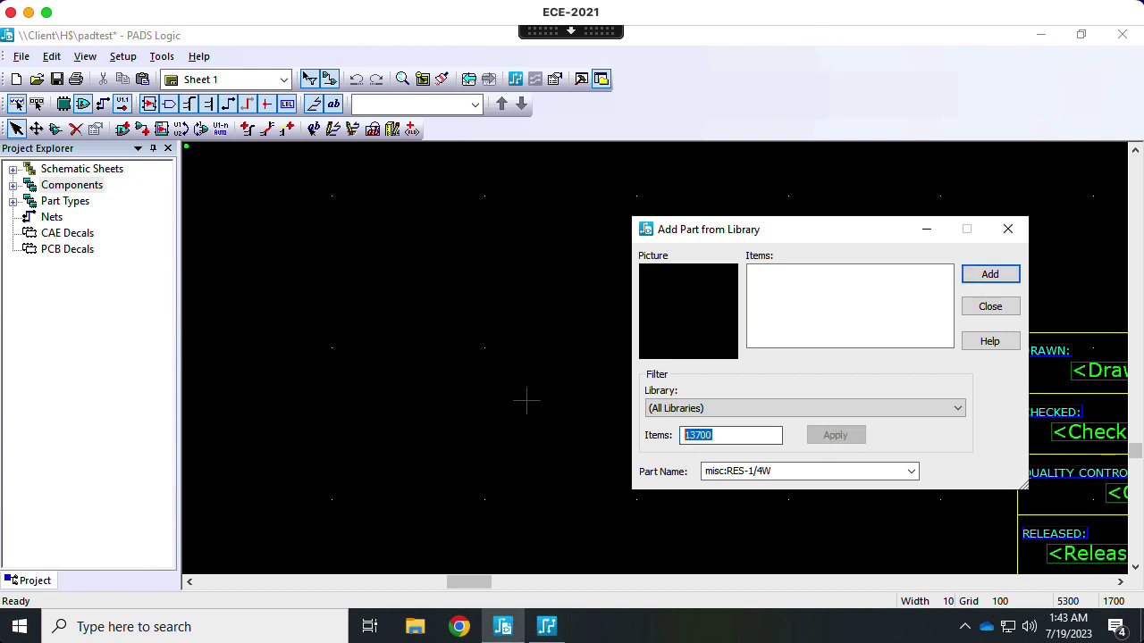
text(*13700*)
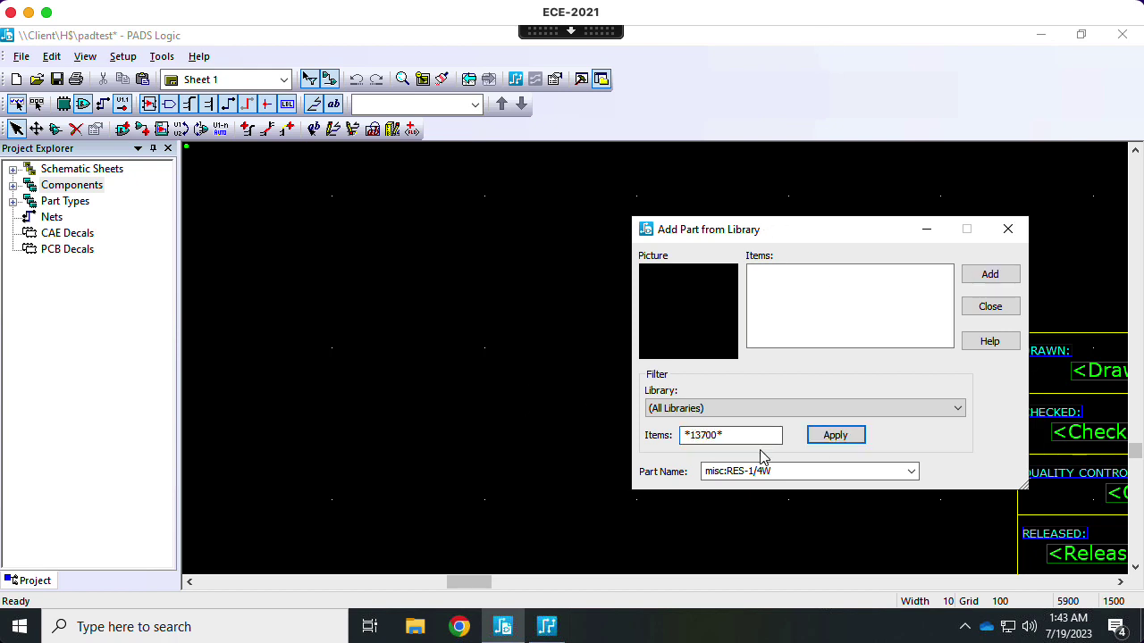
click(836, 435)
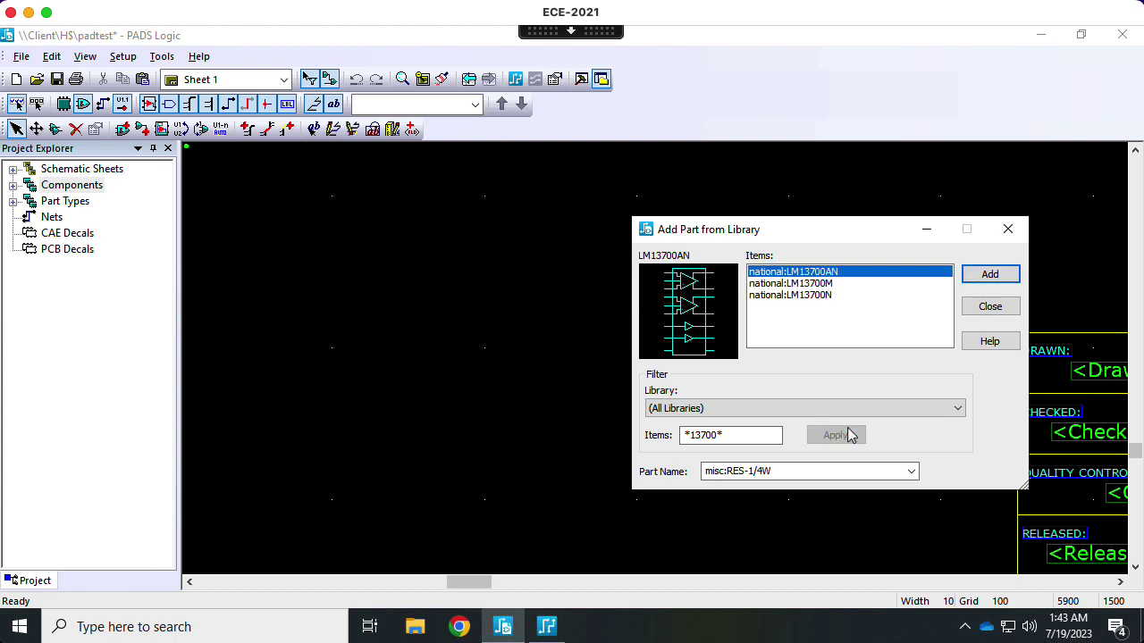
- Place one LM13700AN from the national library on an empty area of the schematic and finish adding parts
click(833, 296)
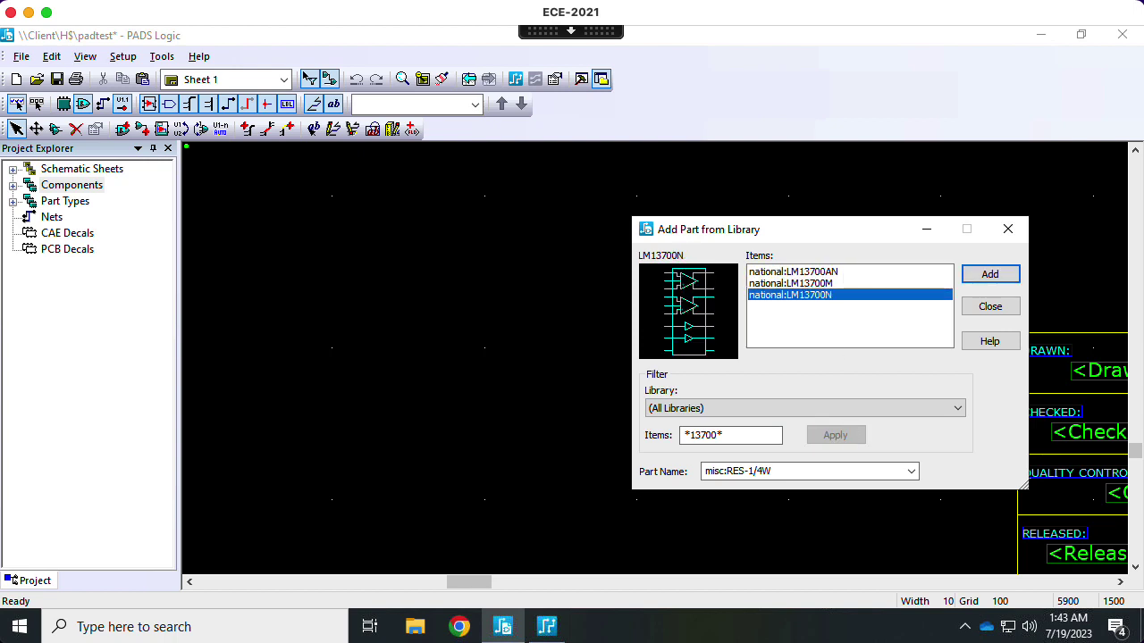
click(831, 272)
click(990, 275)
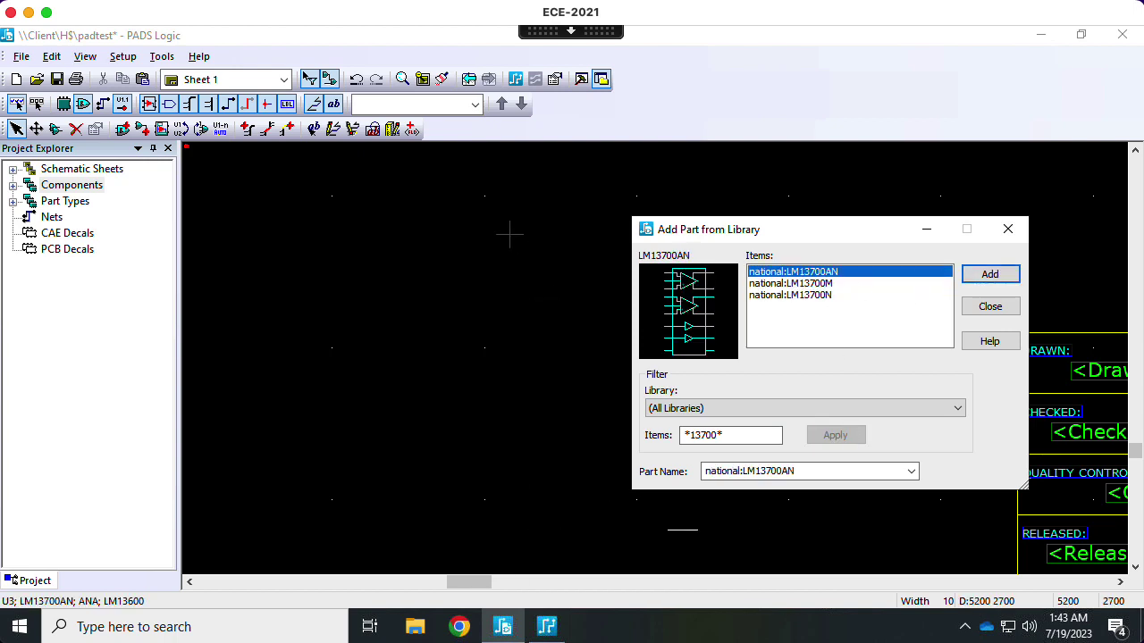
click(429, 234)
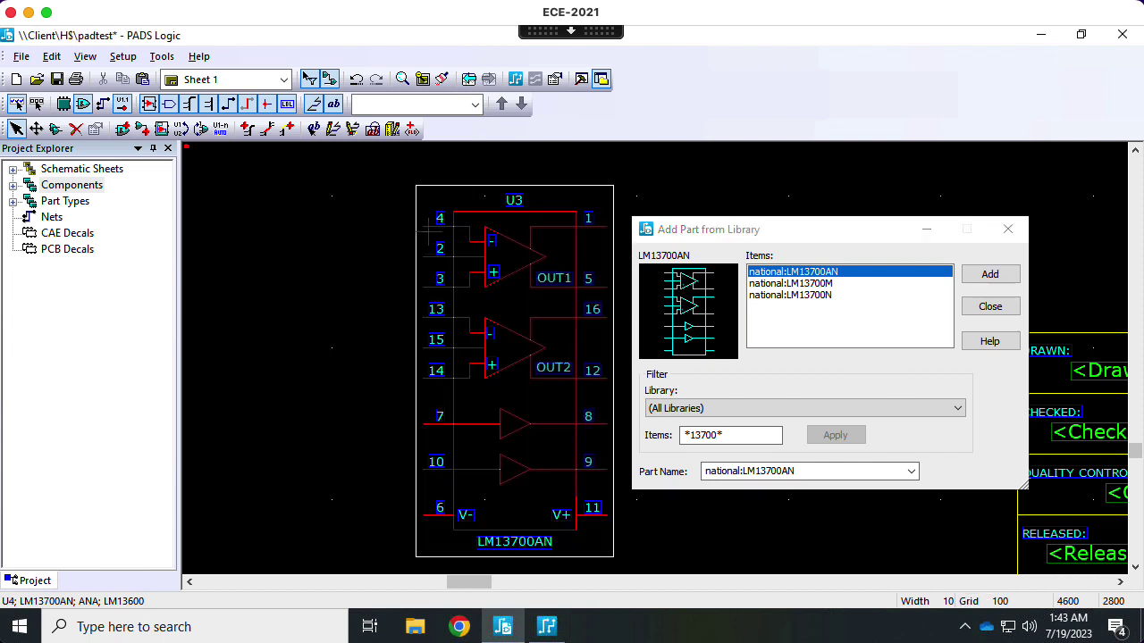
click(1008, 231)
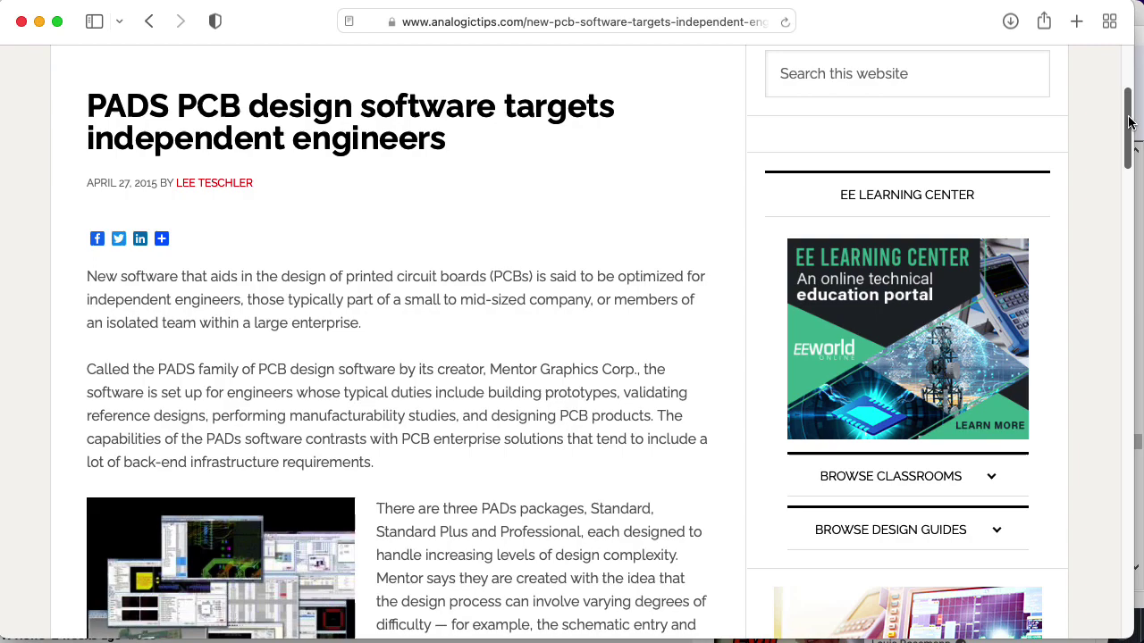
drag(1127, 116, 1127, 204)
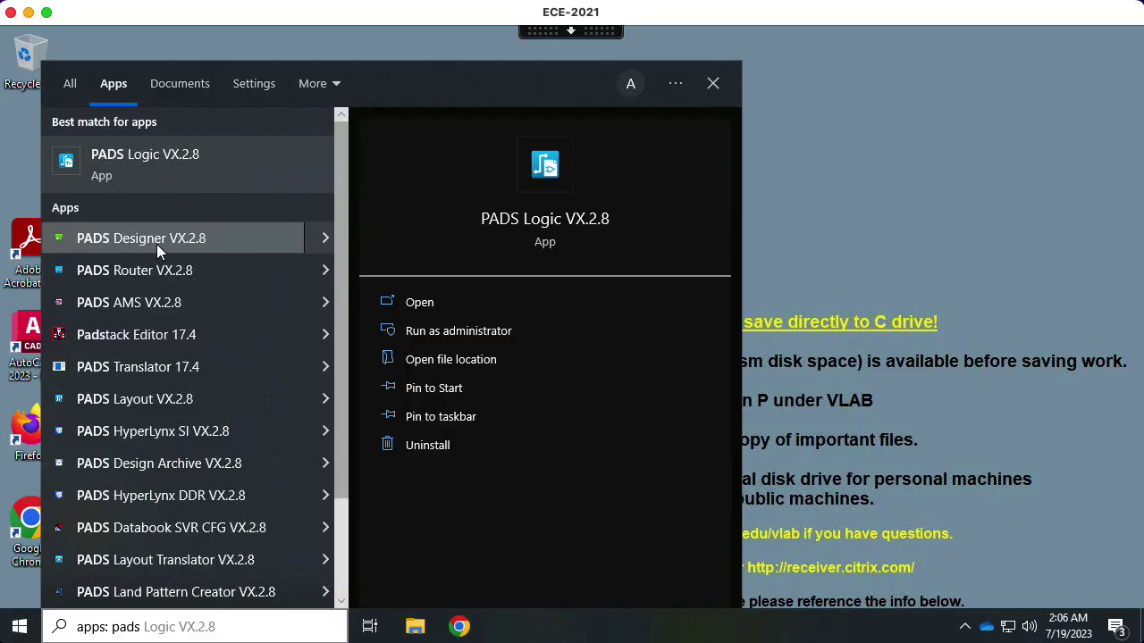
- Launch PADS Designer VX.2.8
click(156, 246)
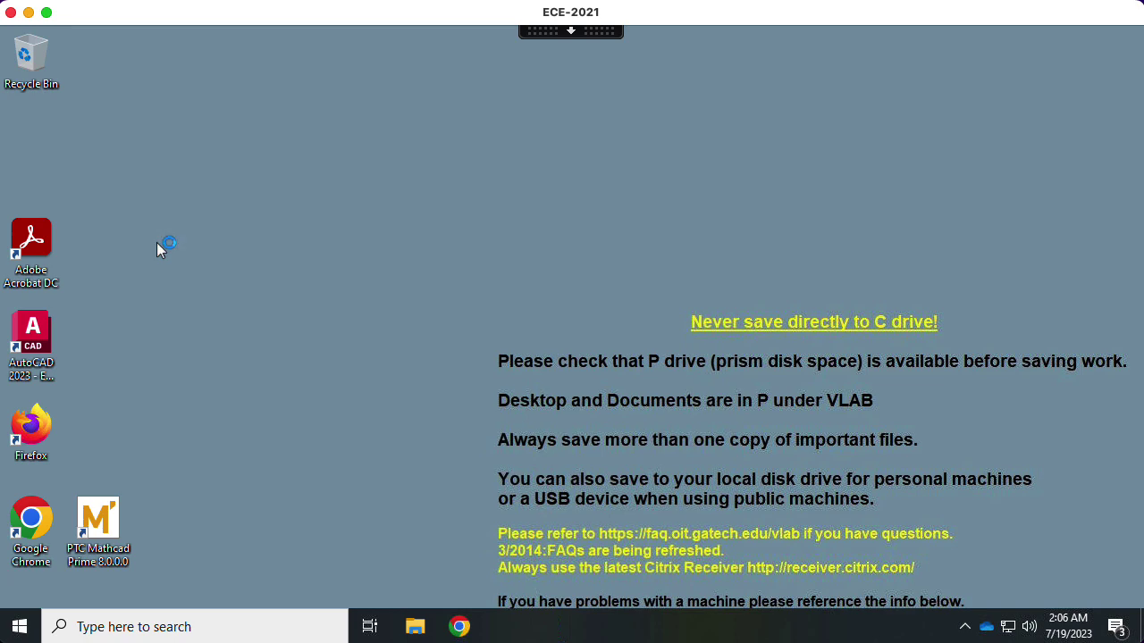